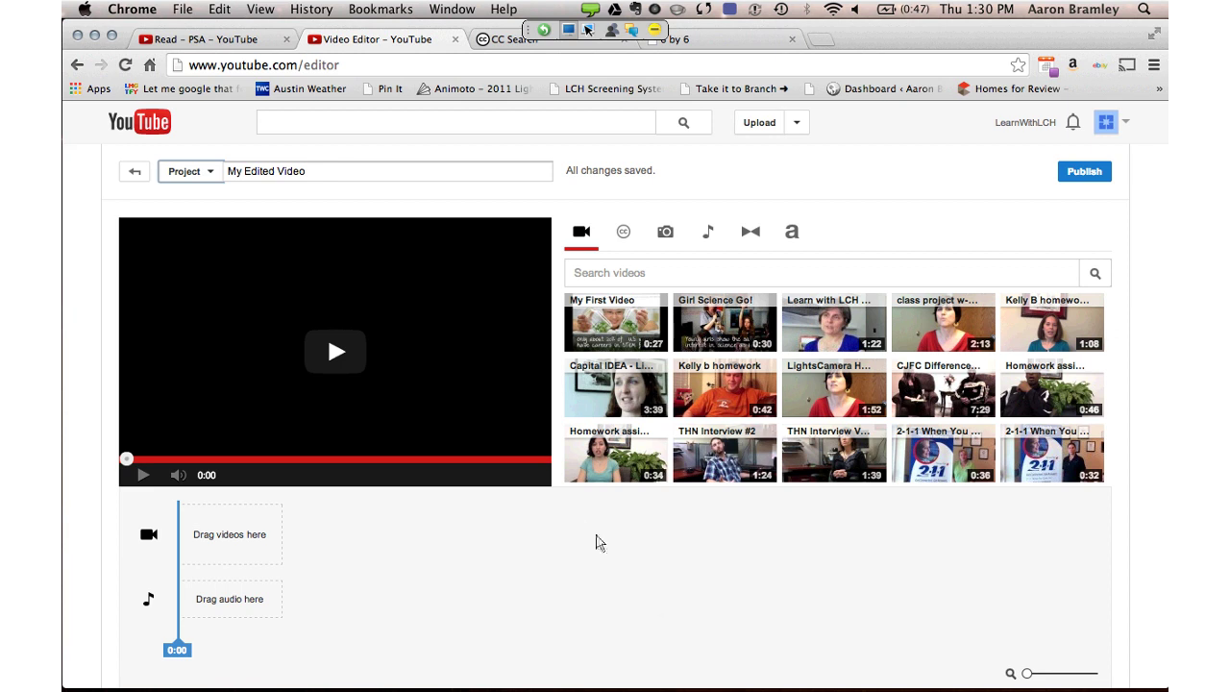
Rename the editor project to 'Six by Six' and switch to the CC Search page
key("Tab")
key("Tab")
key("Tab")
key("Tab")
key("Tab")
key("Tab")
key("shift+Tab")
key("shift+Tab")
key("shift+Tab")
key("shift+Tab")
key("Tab")
key("Tab")
key("Tab")
key("Tab")
key("Tab")
key("shift+Tab")
key("shift+Tab")
key("shift+Tab")
key("shift+Tab")
key("Tab")
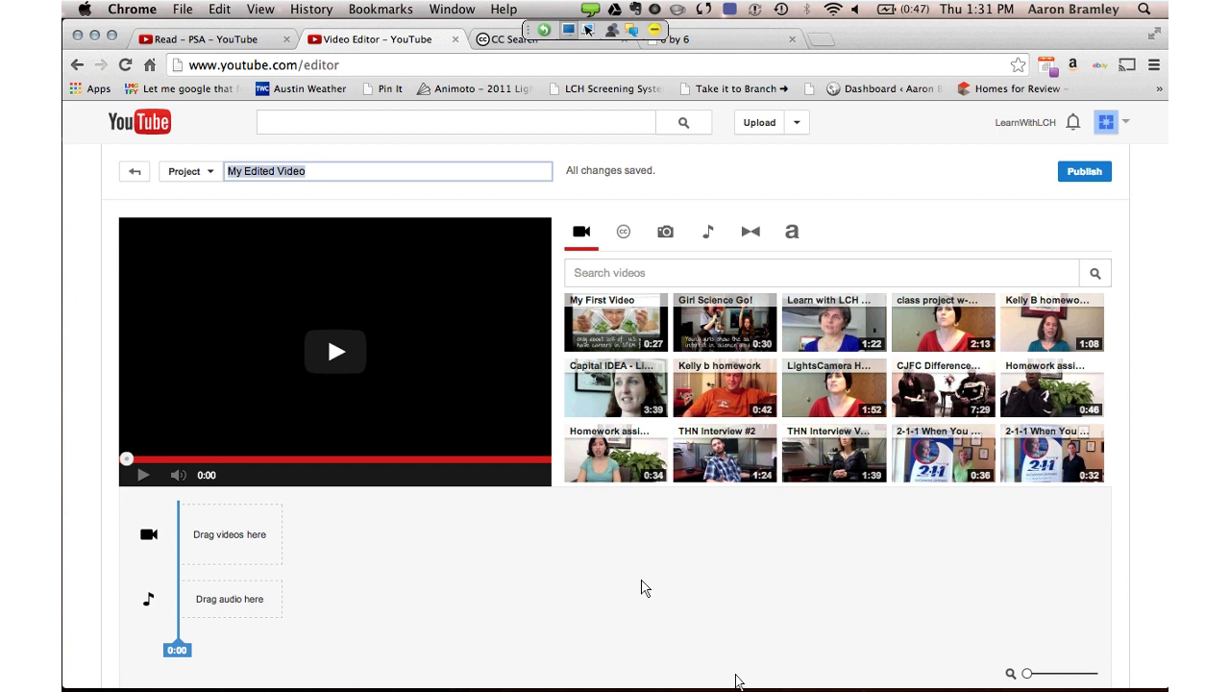
type("Six")
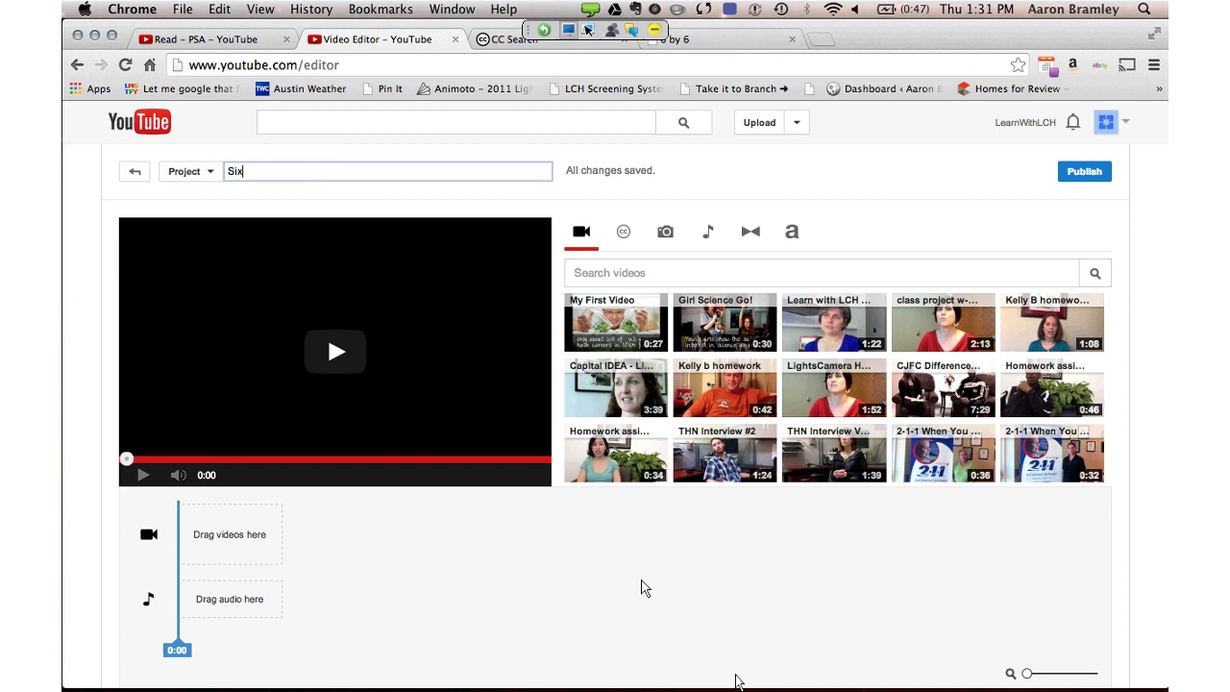
type(" by Six")
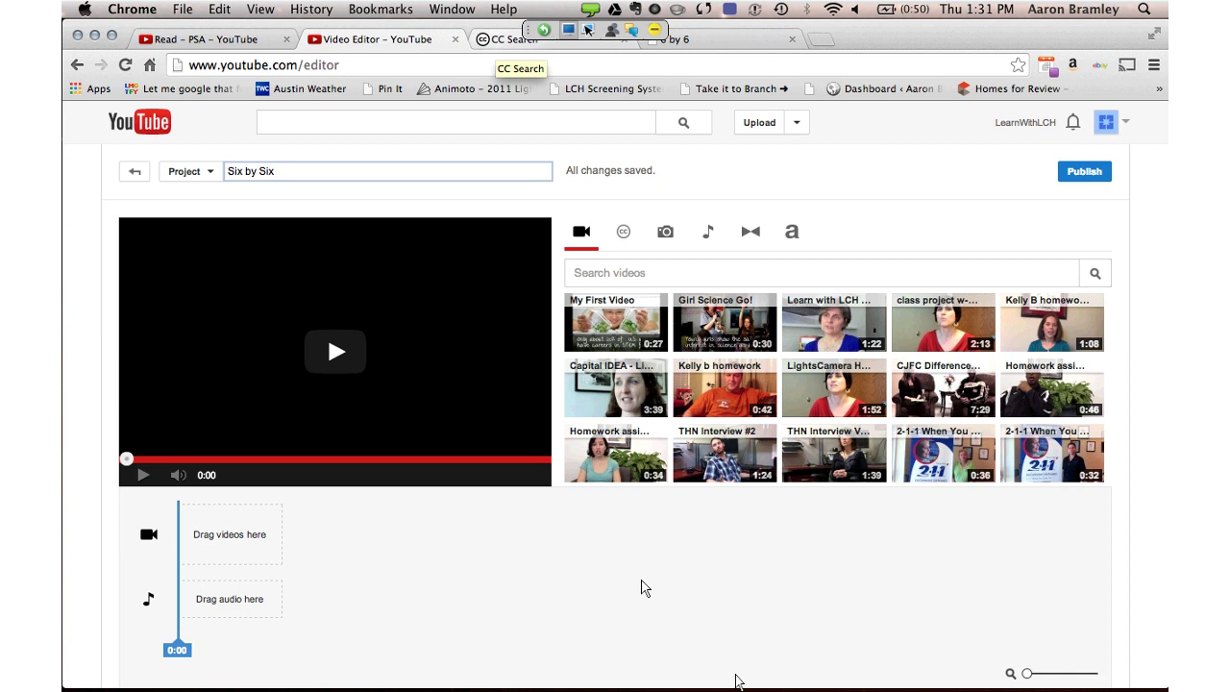
left_click(510, 39)
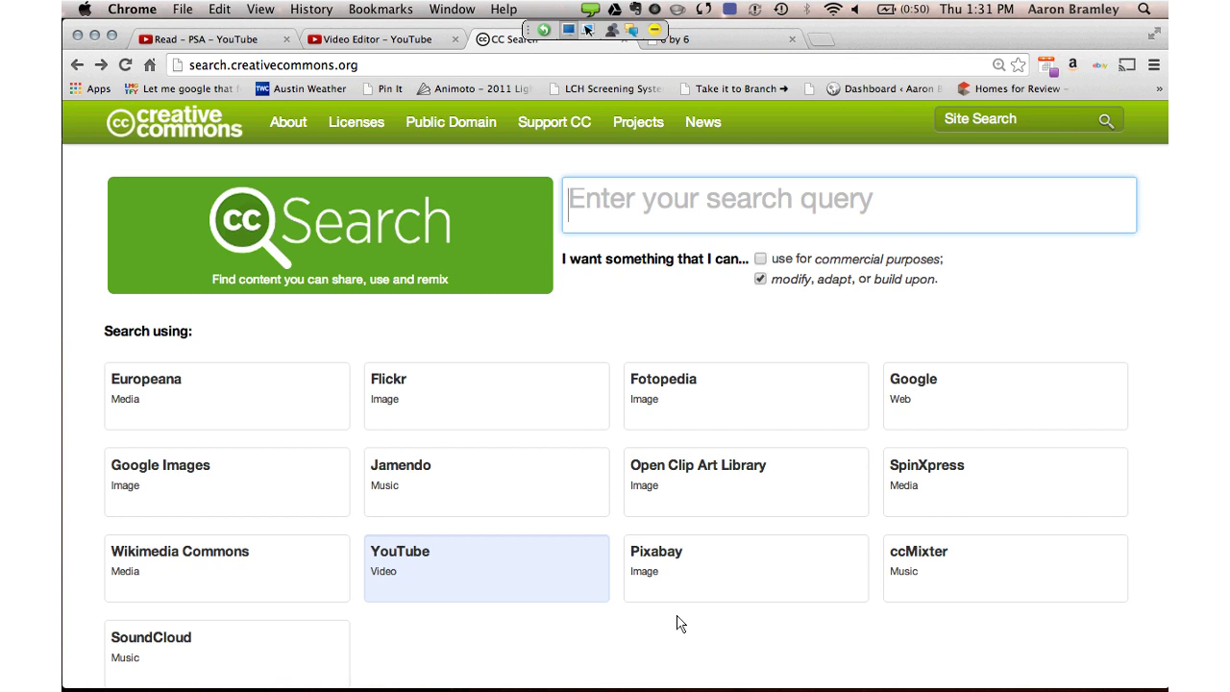
Search YouTube through CC Search for 'reading psa'
type("re")
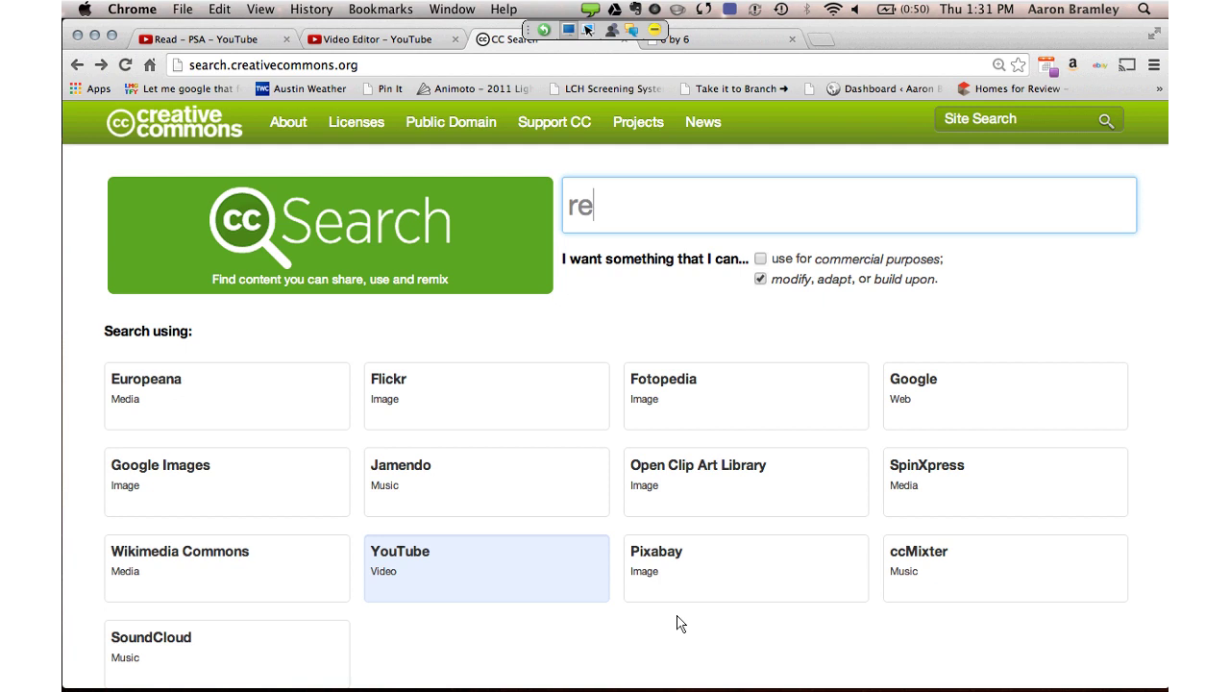
type("ading psa")
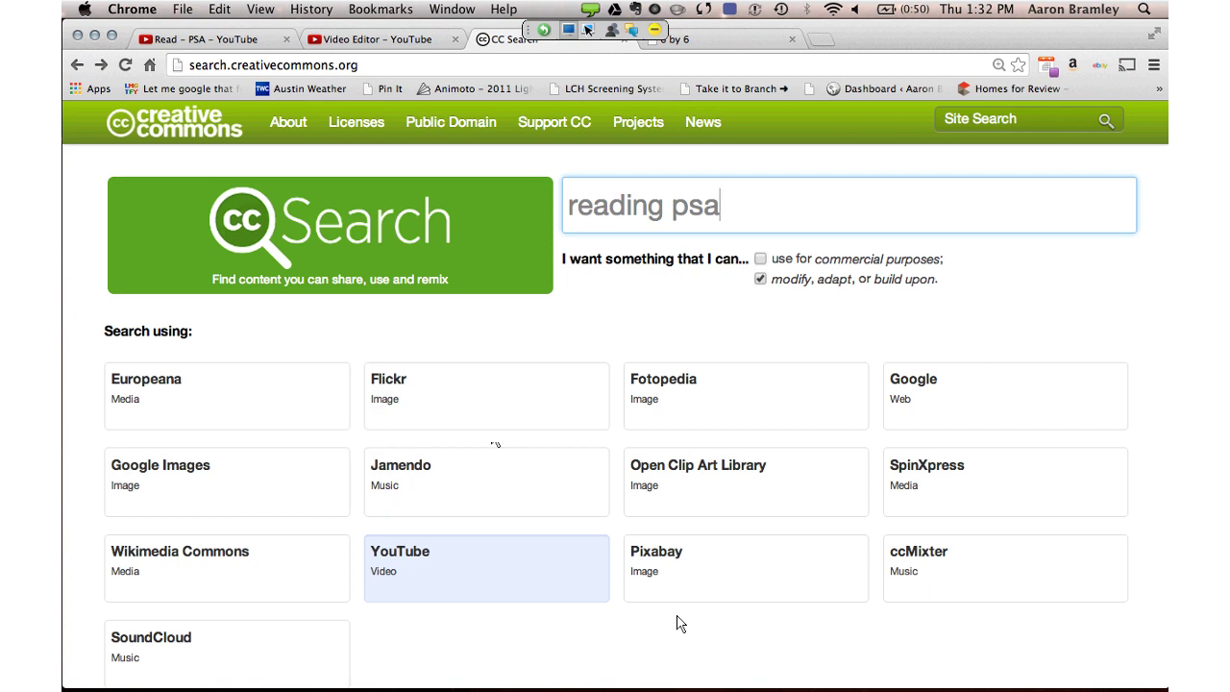
key("Return")
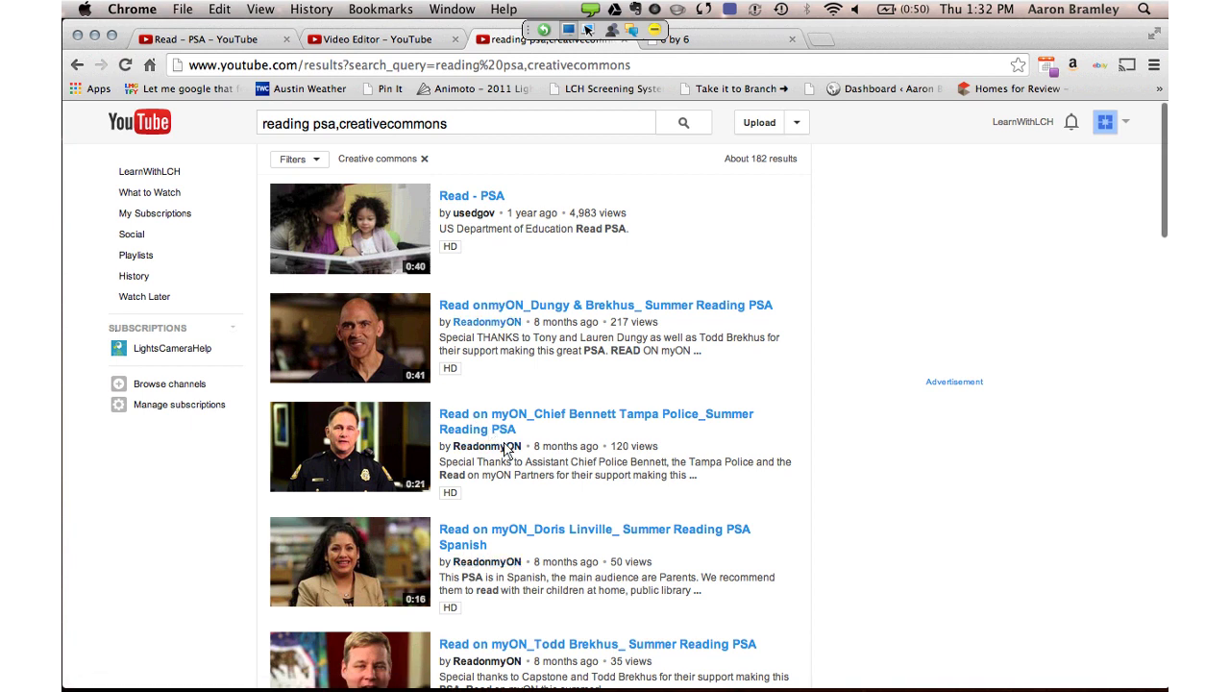
Preview the Read - PSA video and send it to the editor with 'Remix this video!'
left_click(486, 429)
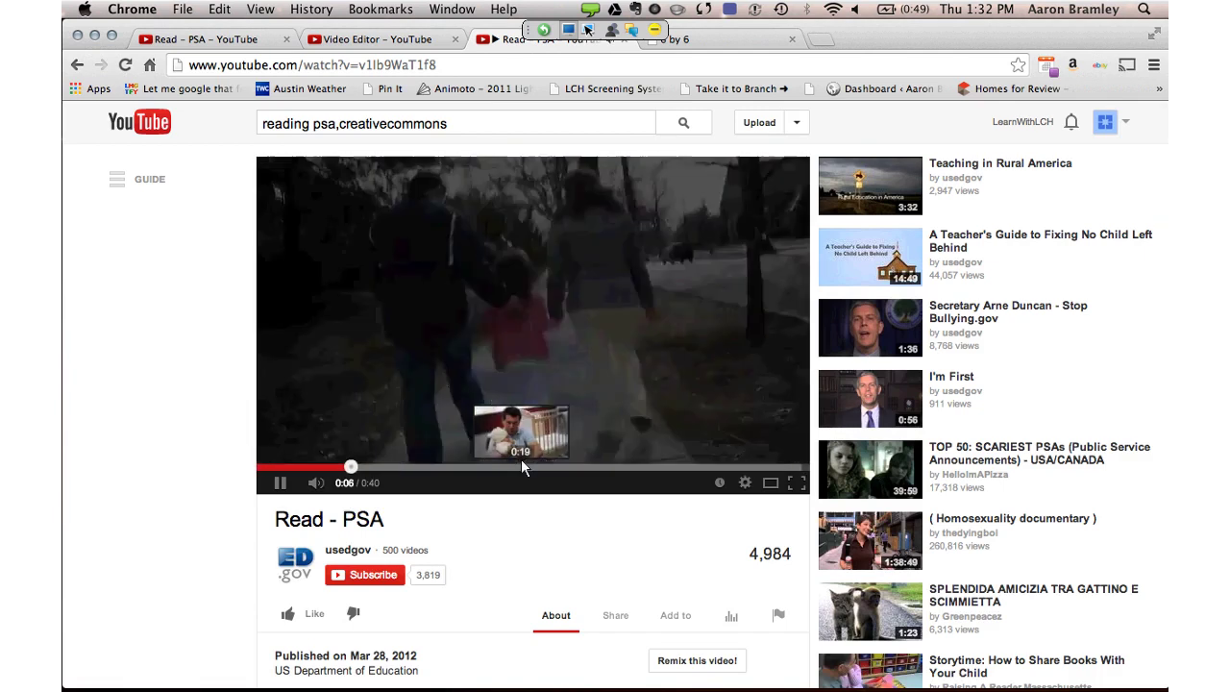
left_click(525, 467)
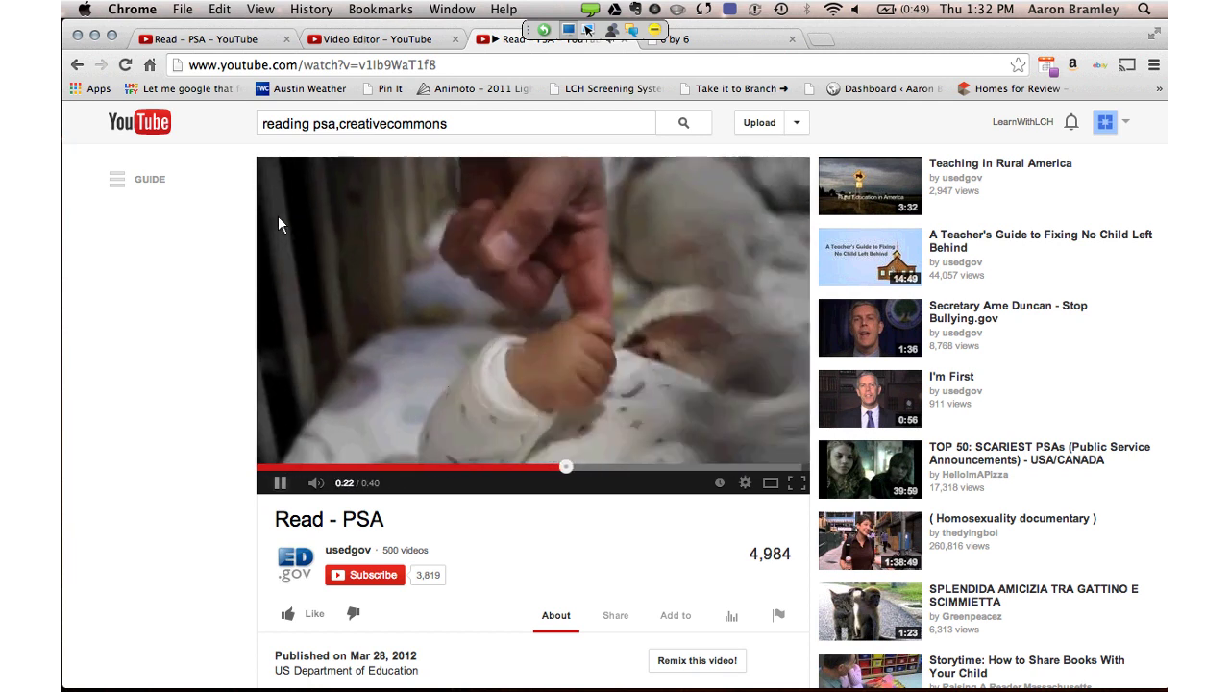
left_click(277, 215)
scroll(185, 129, "down", 3)
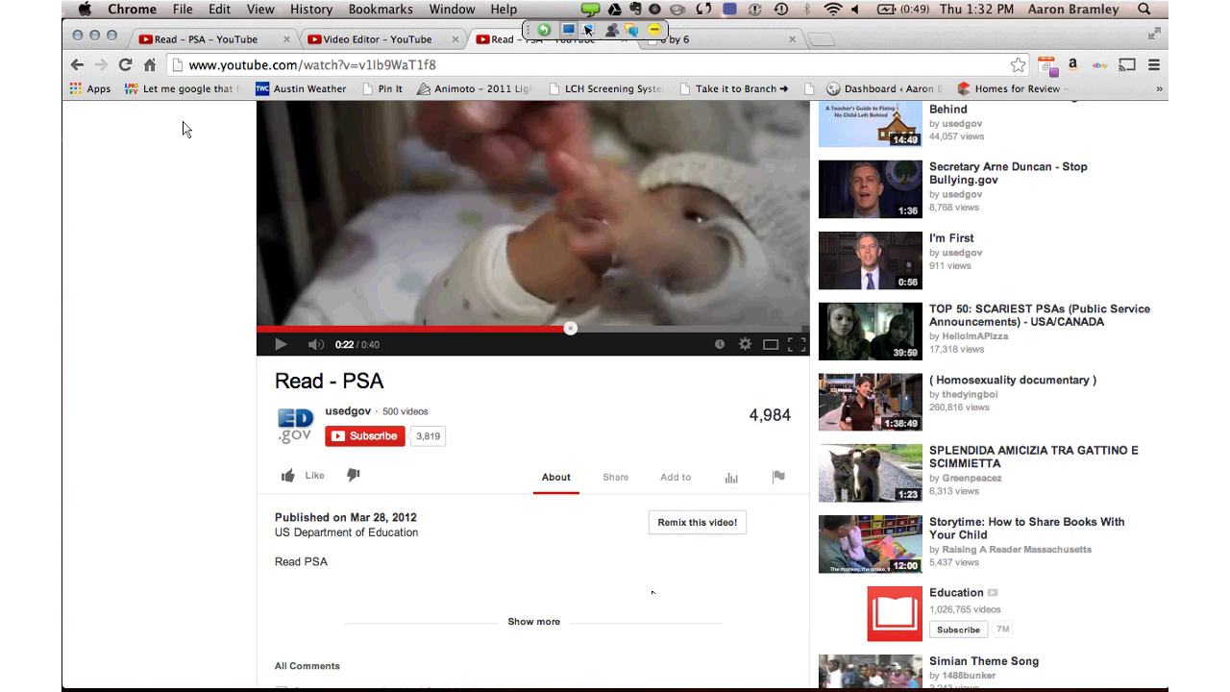
left_click(696, 522)
left_click(678, 623)
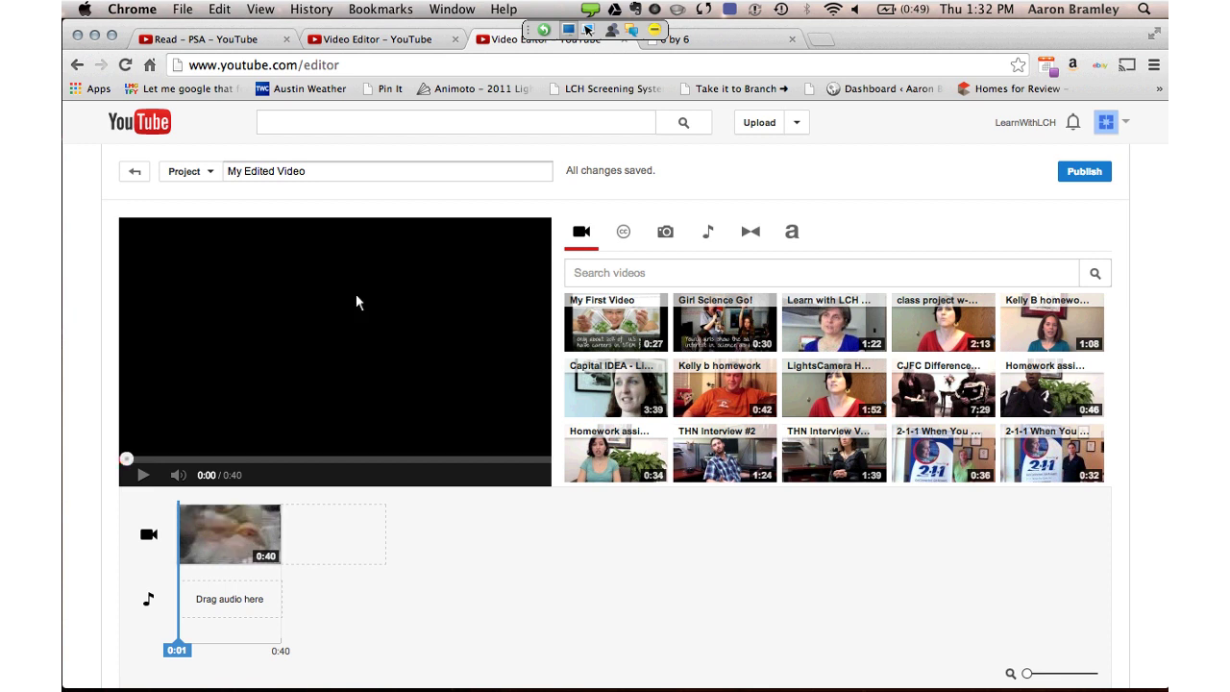
Replace the project title 'My Edited Video' with 'six by six'
key("Tab")
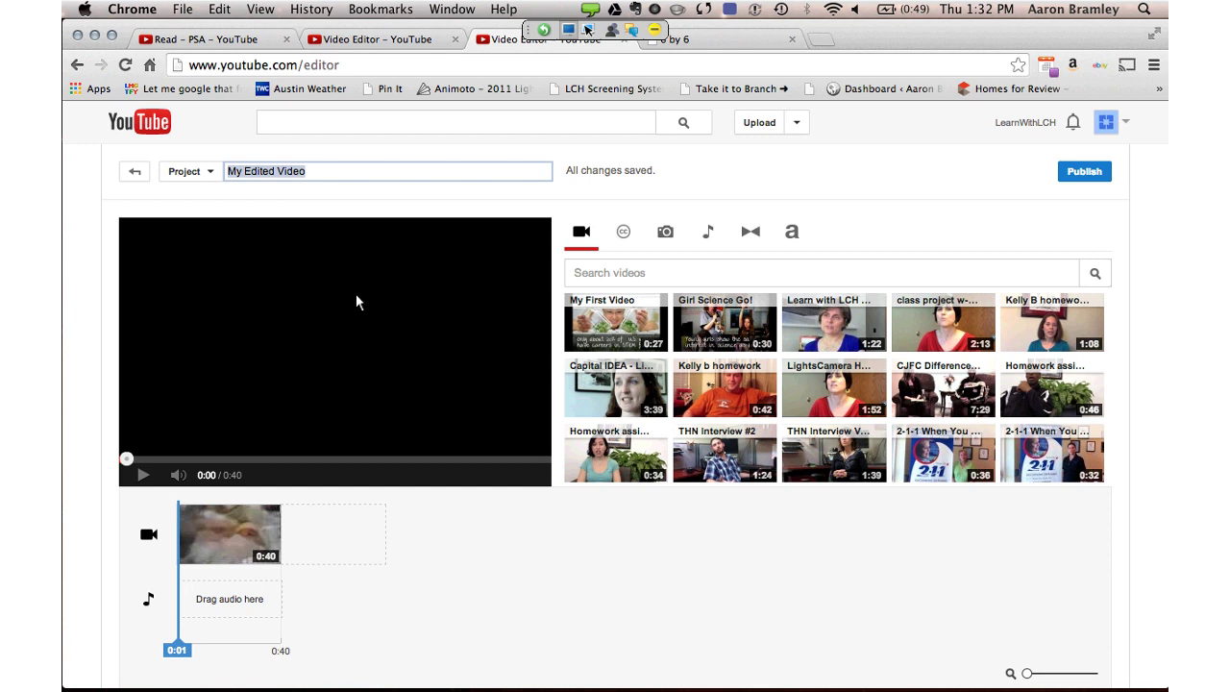
key("BackSpace")
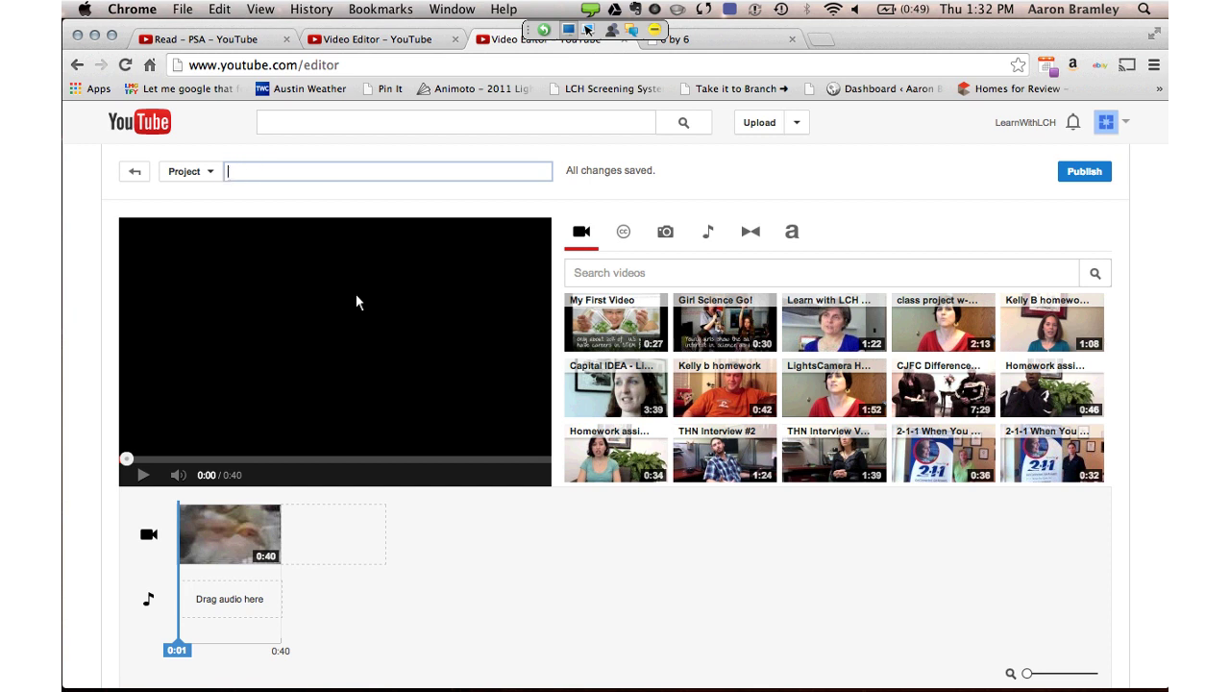
type("six by six")
key("Return")
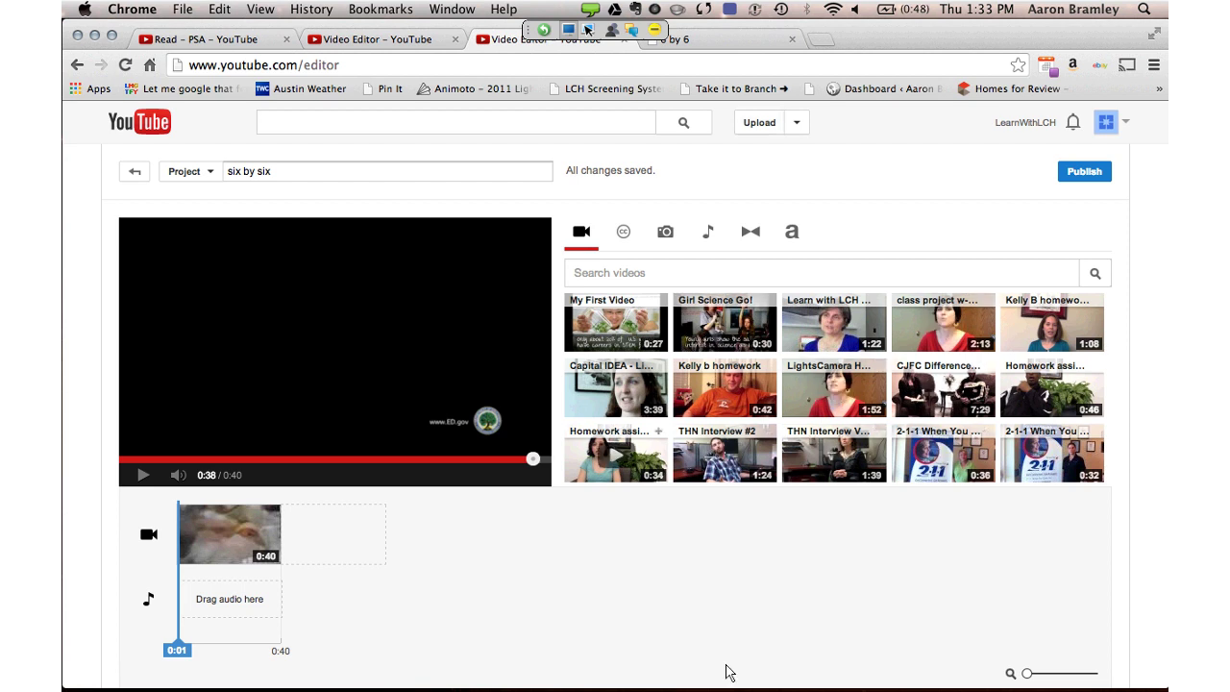
Add the homework clip after the Read - PSA clip and return to the video library
left_click(659, 431)
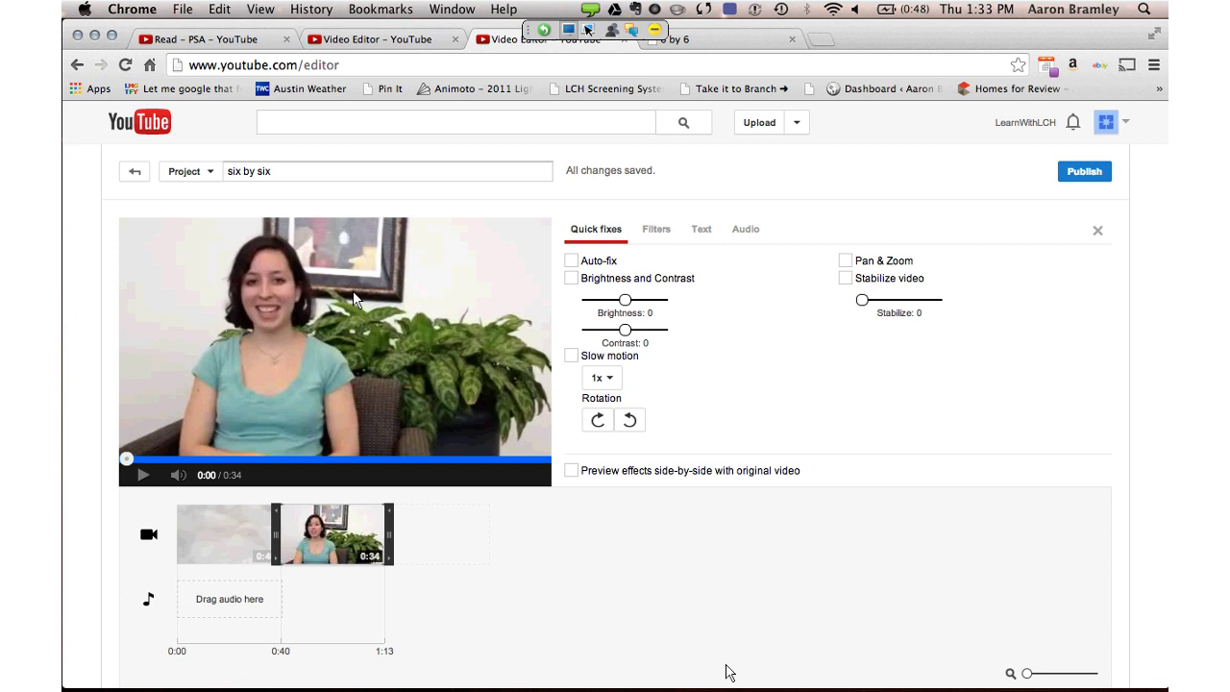
left_click(353, 290)
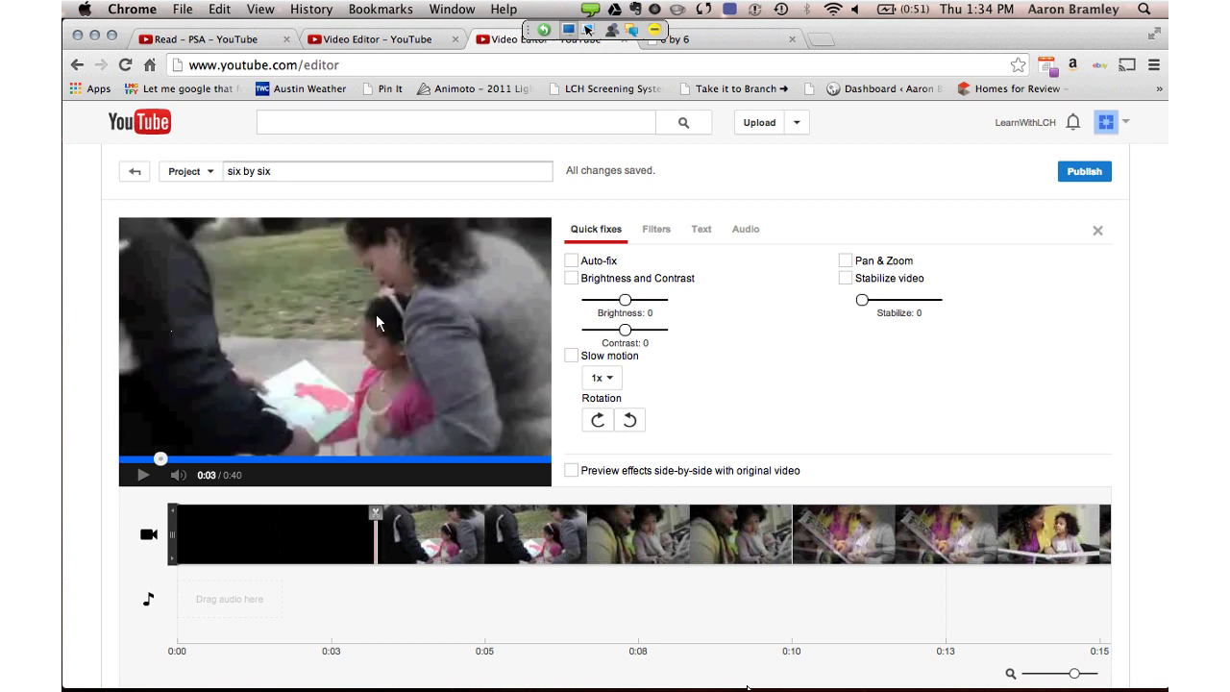
left_click(377, 318)
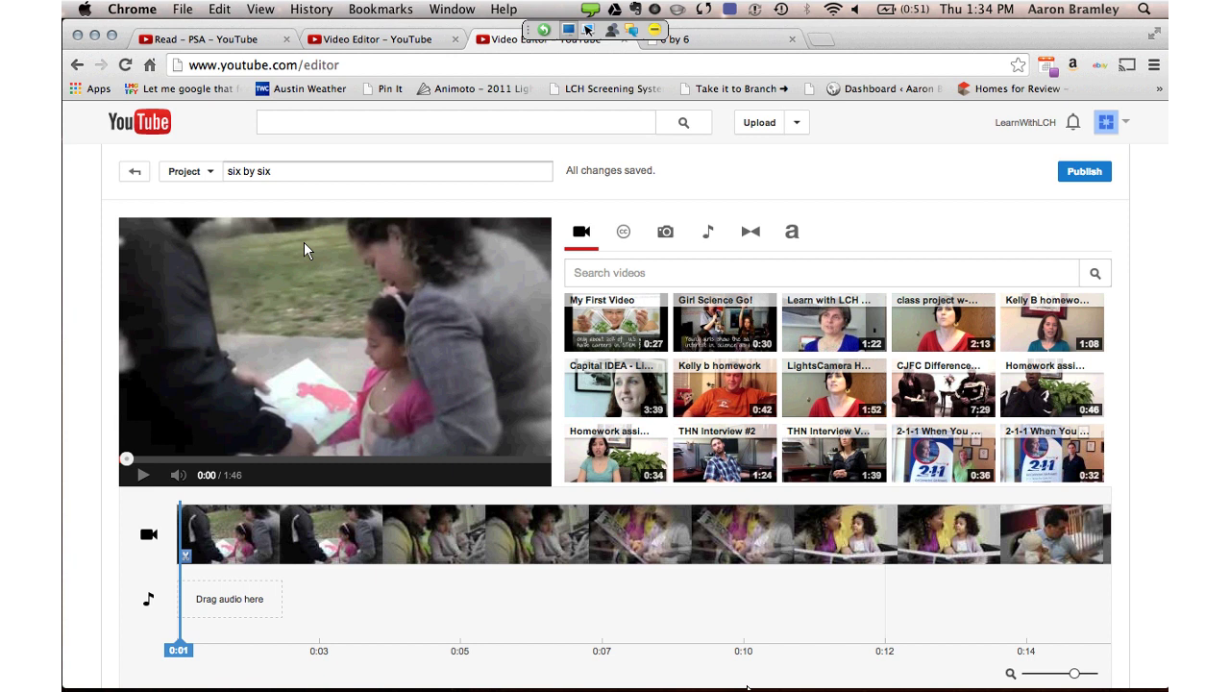
Delete the extra Read - PSA clip so the timeline runs 1:10, and select the homework clip
left_click(304, 241)
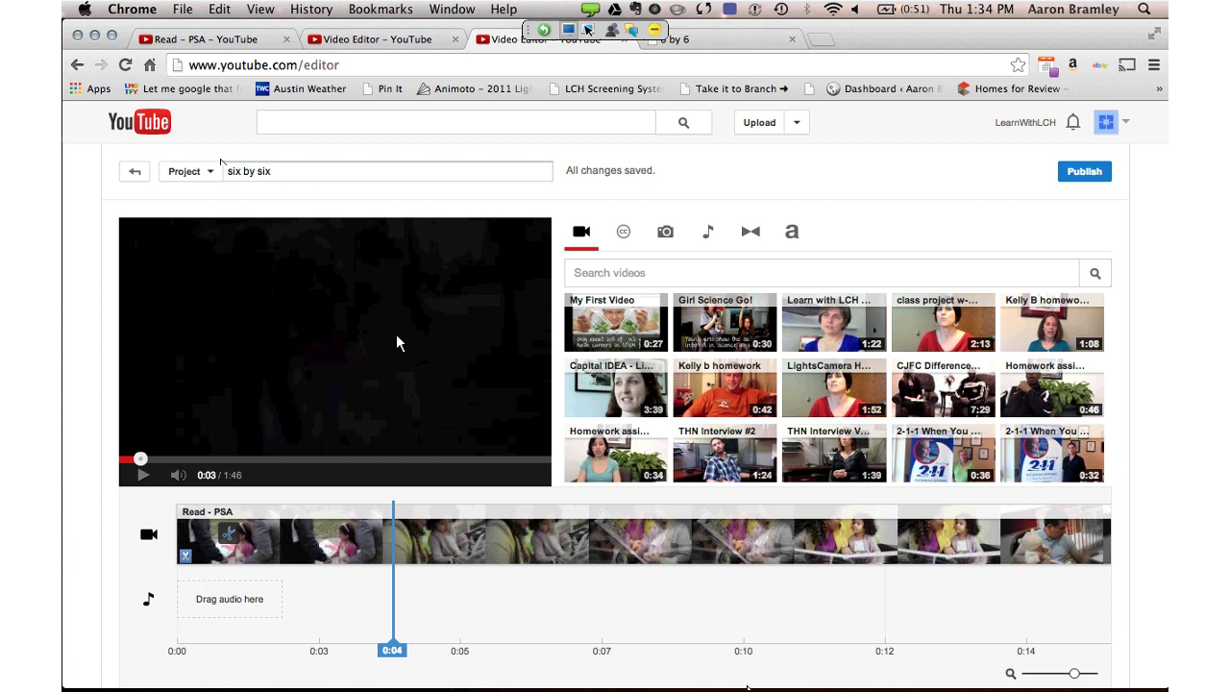
left_click(396, 333)
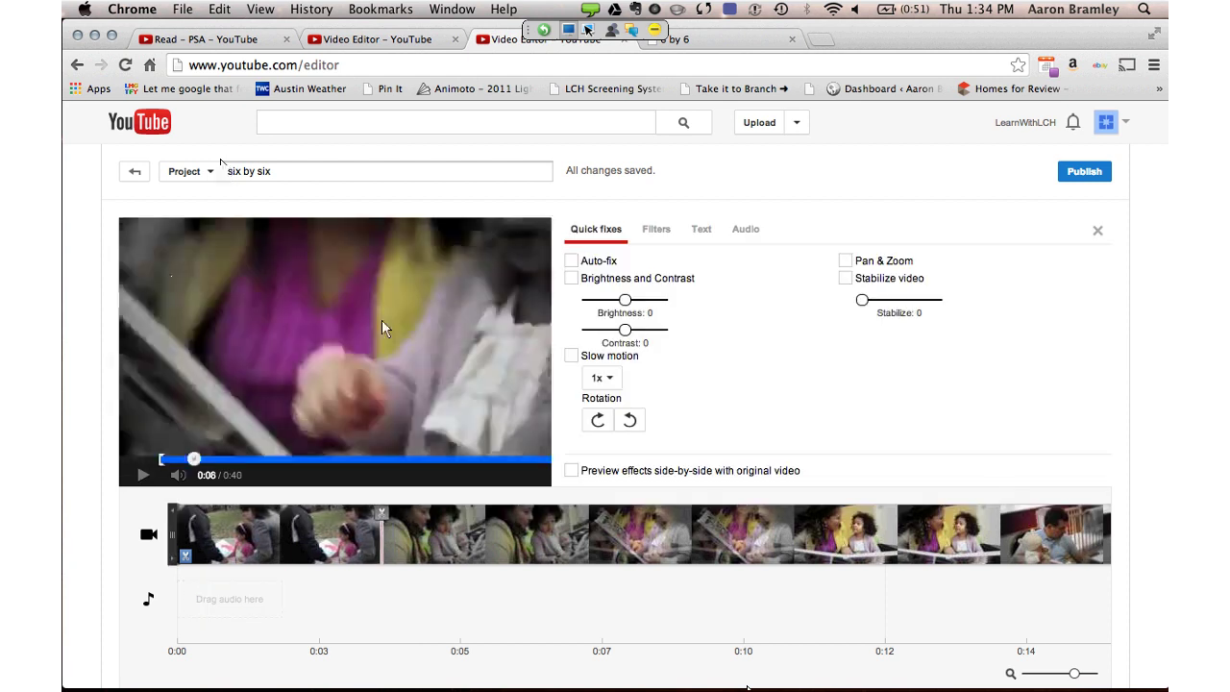
left_click(381, 321)
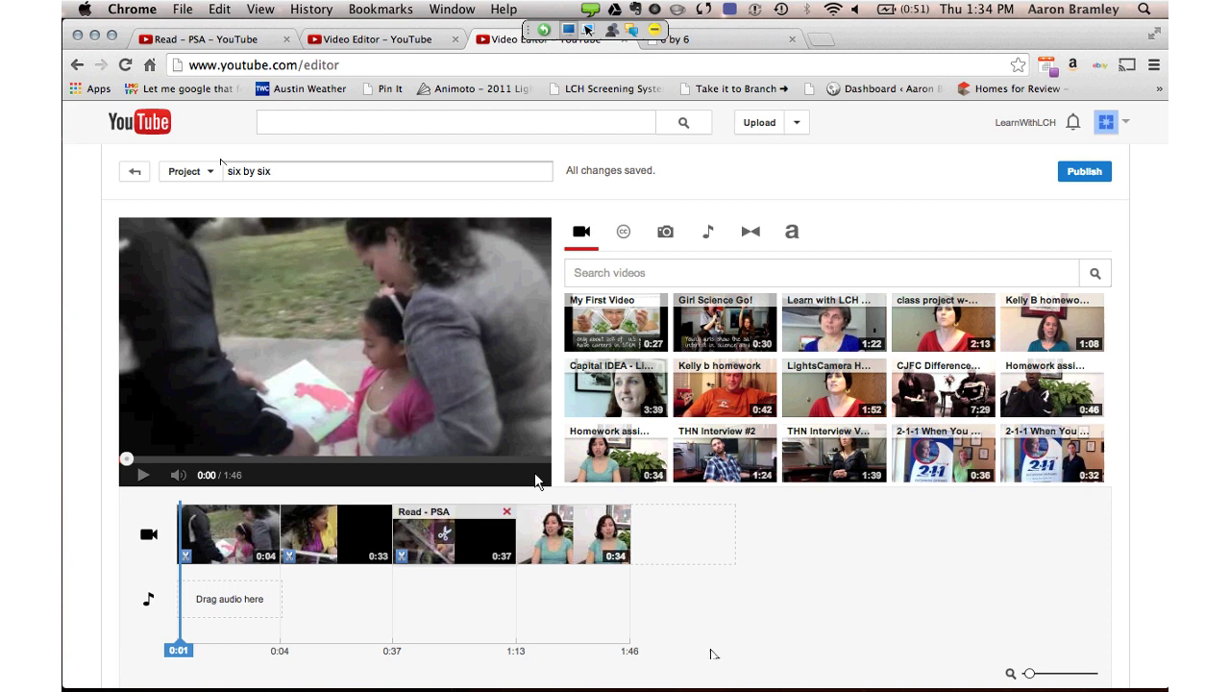
left_click(507, 511)
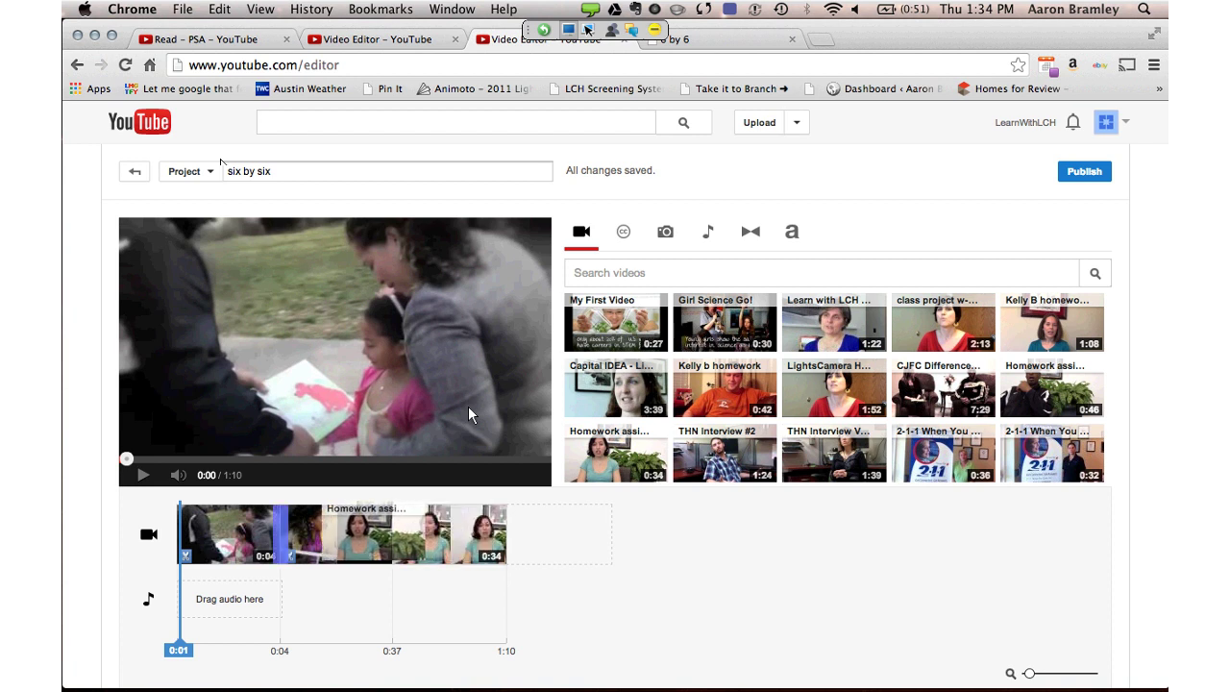
left_click(336, 533)
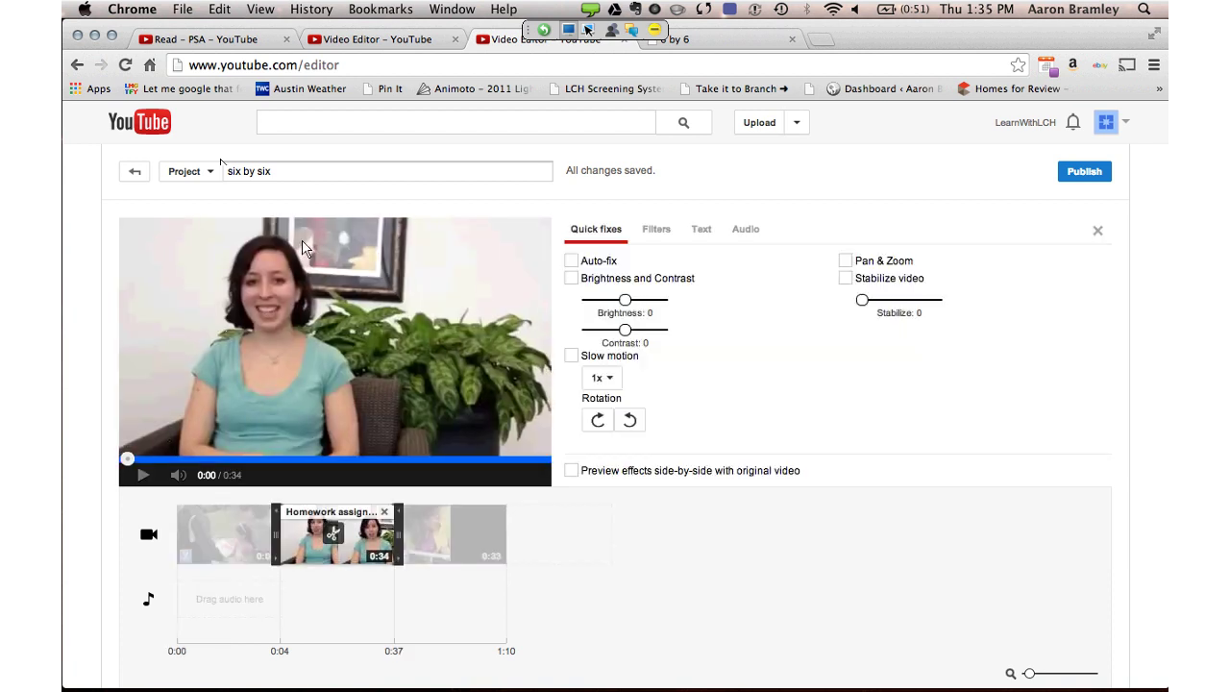
mouse_move(333, 532)
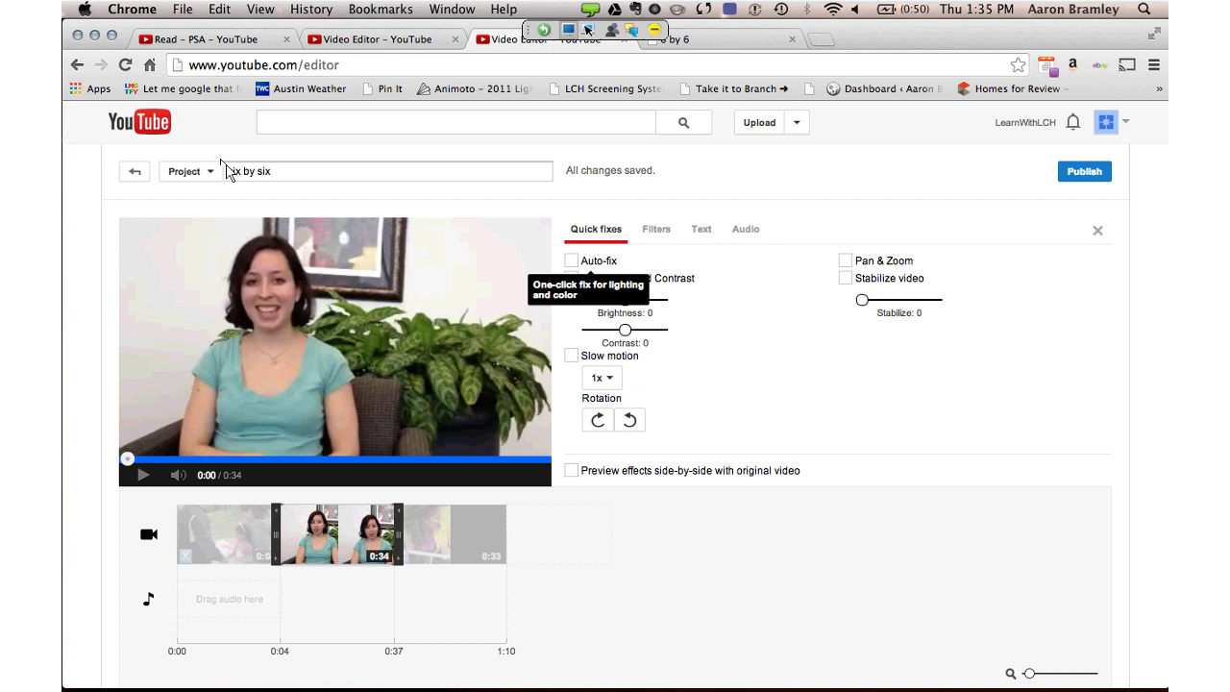
Try the Auto-fix lighting and colour correction, toggling it on and off
left_click(571, 260)
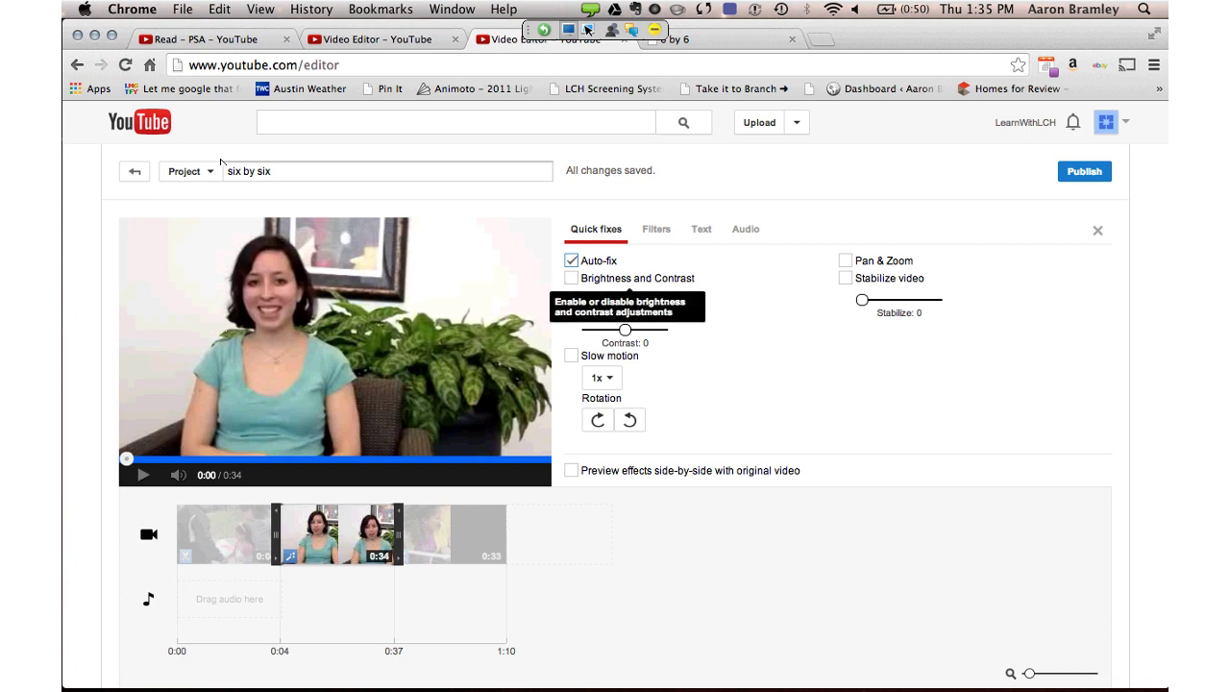
left_click(572, 261)
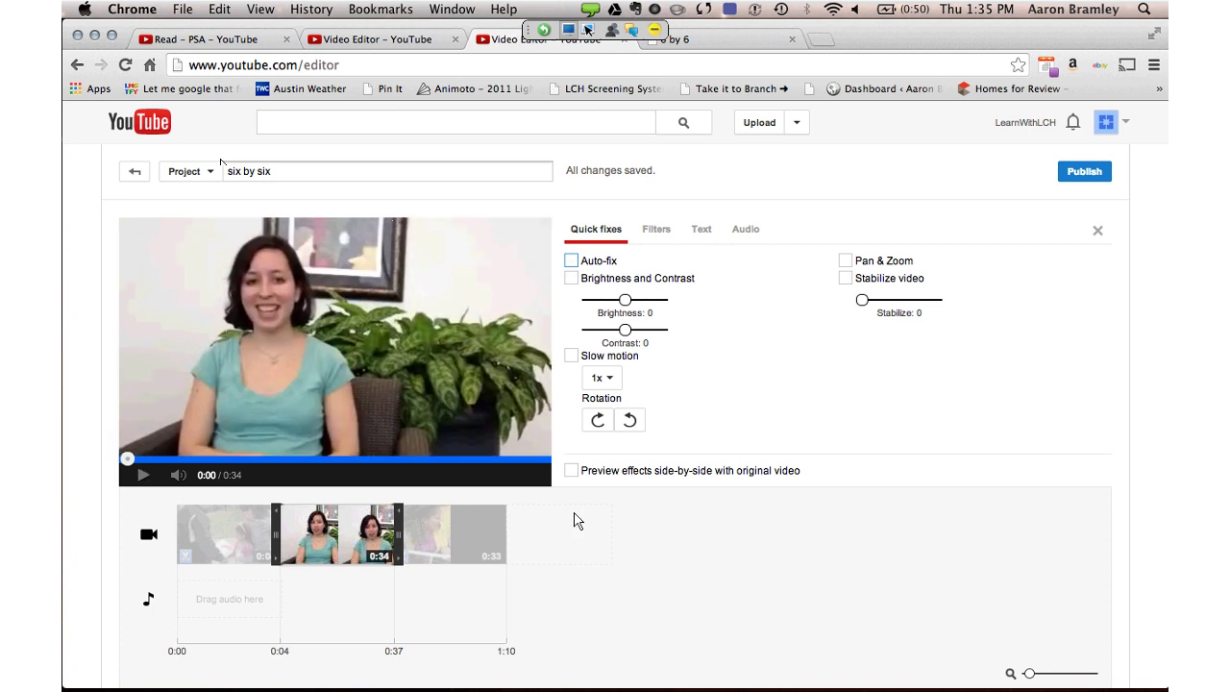
key("space")
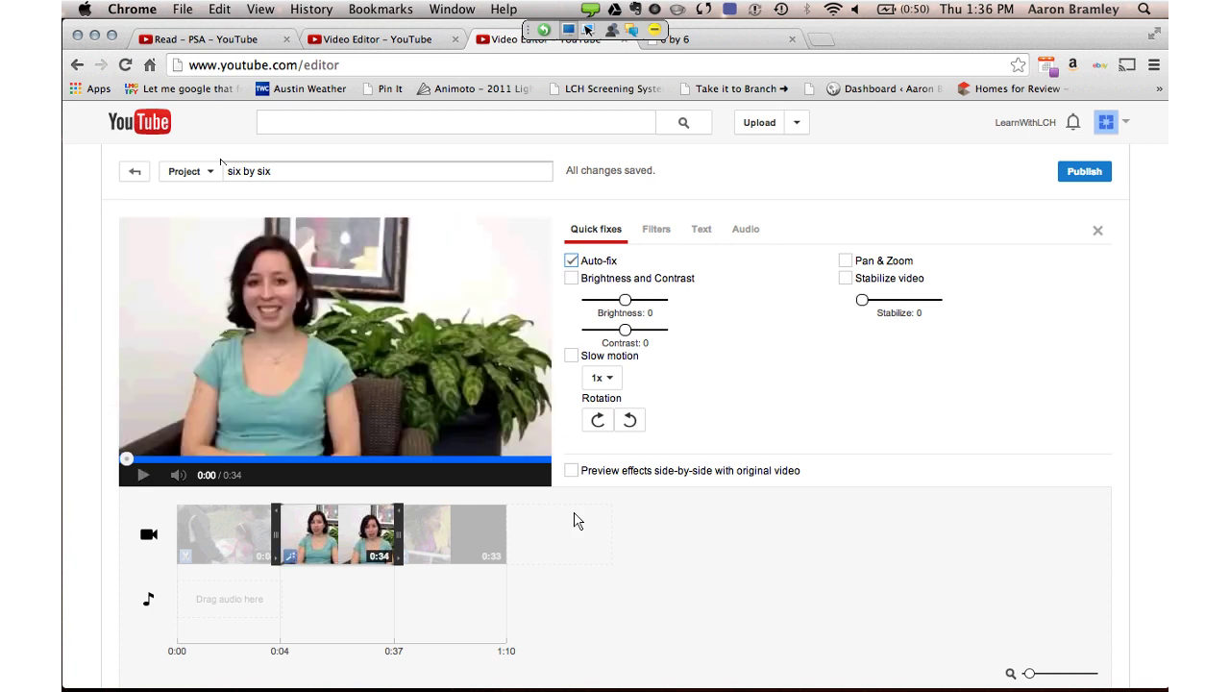
key("space")
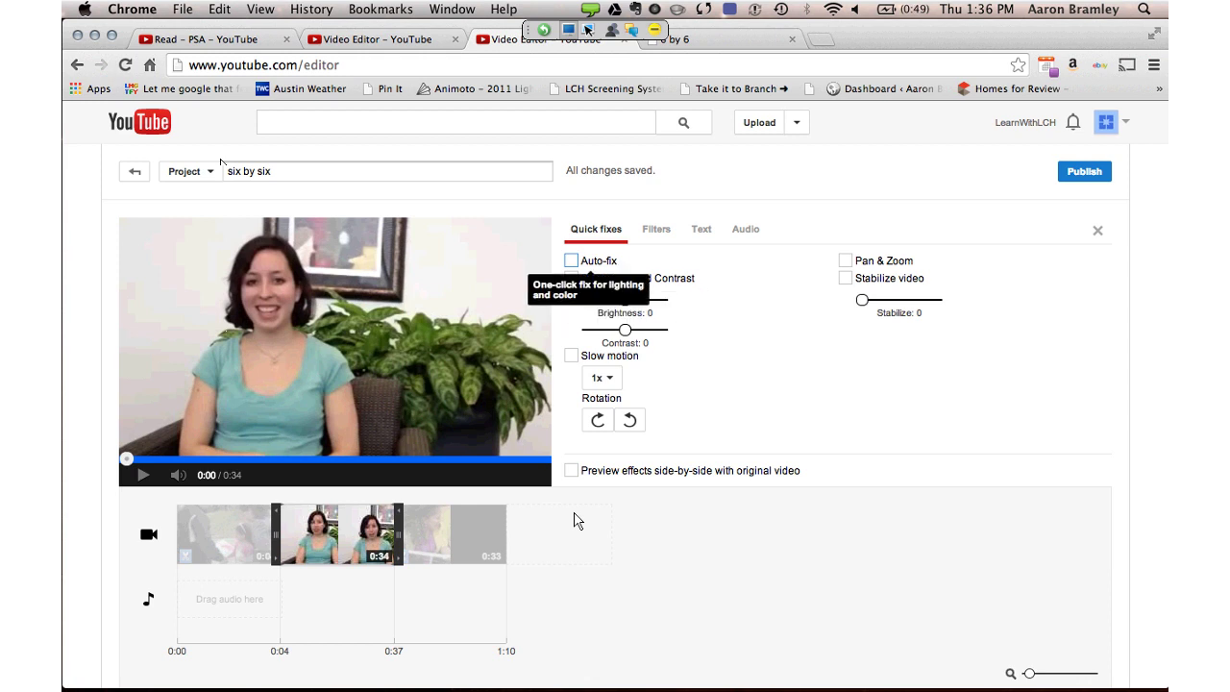
Enable brightness and contrast, raise contrast toward +3 and brightness toward +5, and preview
key("Tab")
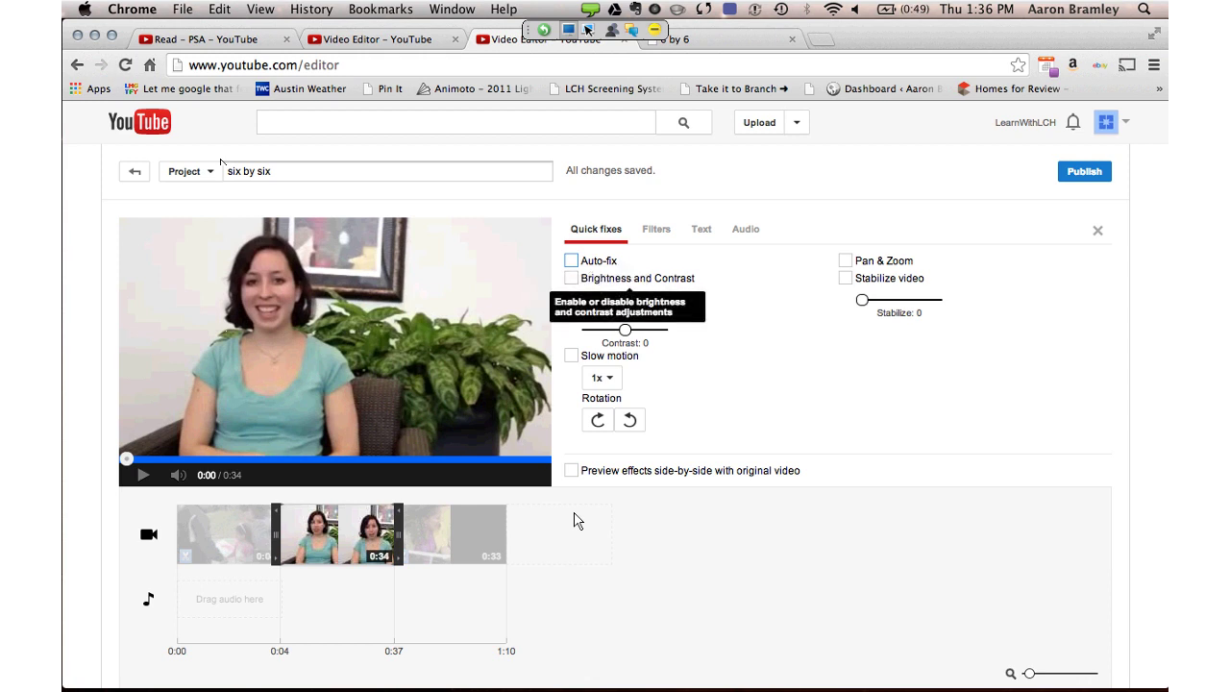
key("space")
key("Tab")
key("Tab")
key("Right")
key("Right")
key("Right")
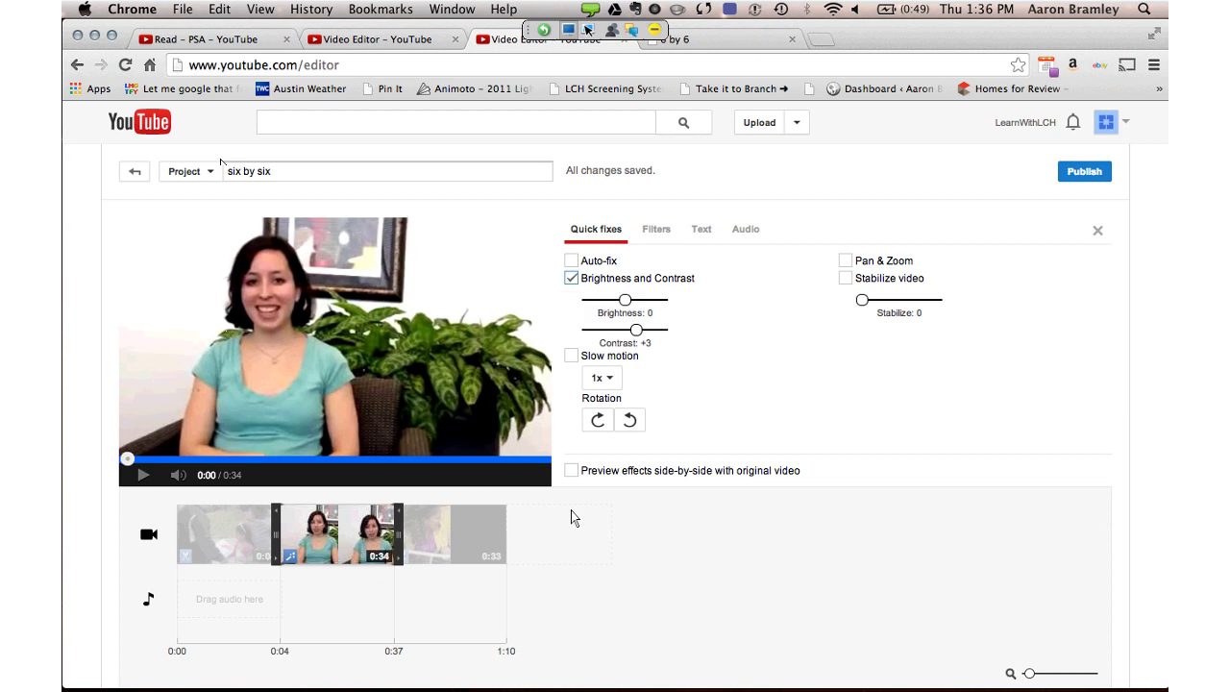
key("shift+Tab")
key("Right")
key("Right")
key("Right")
key("Right")
key("Right")
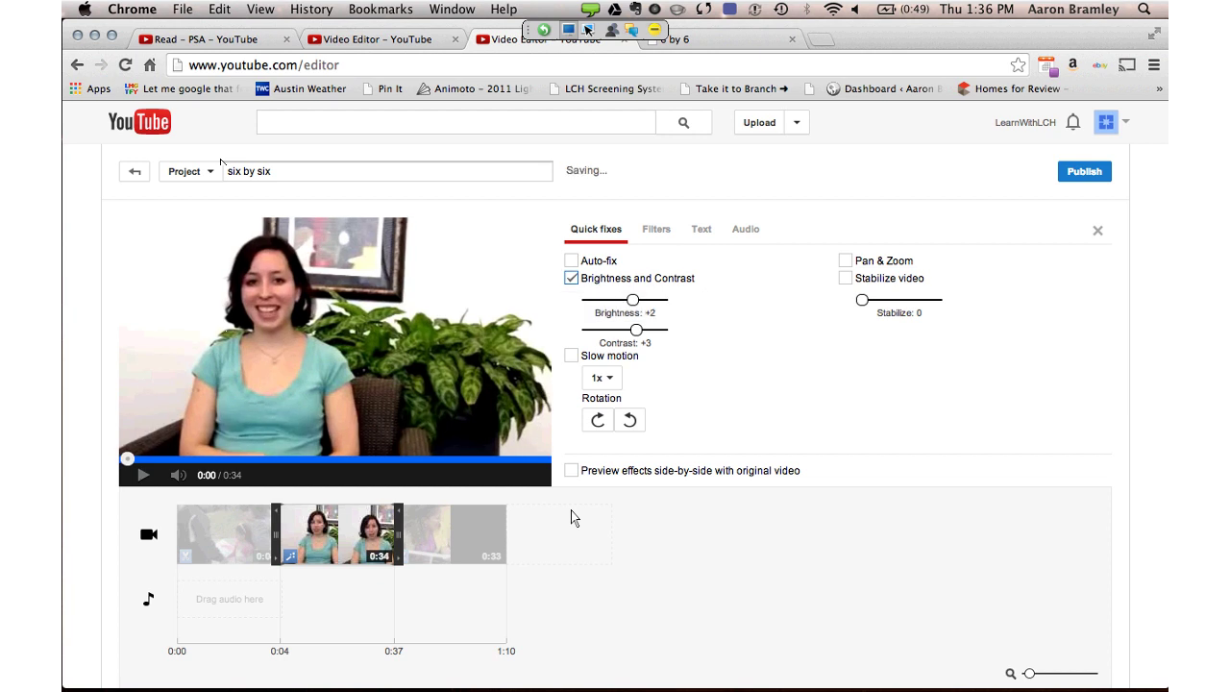
key("space")
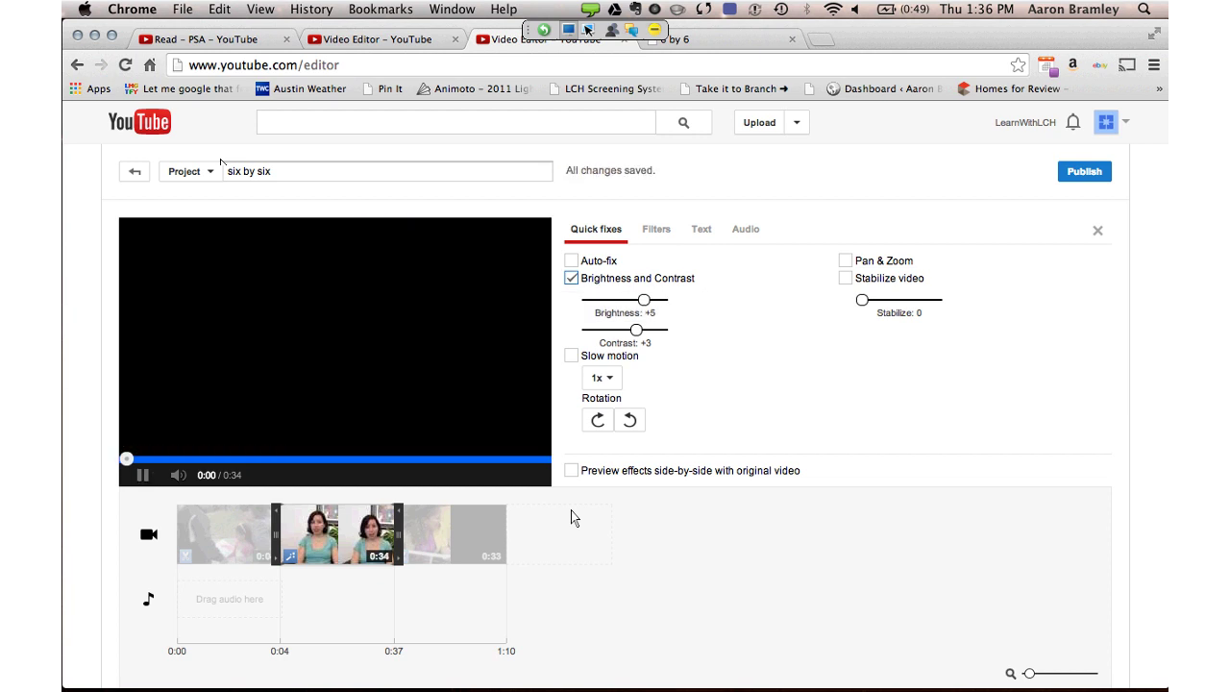
key("space")
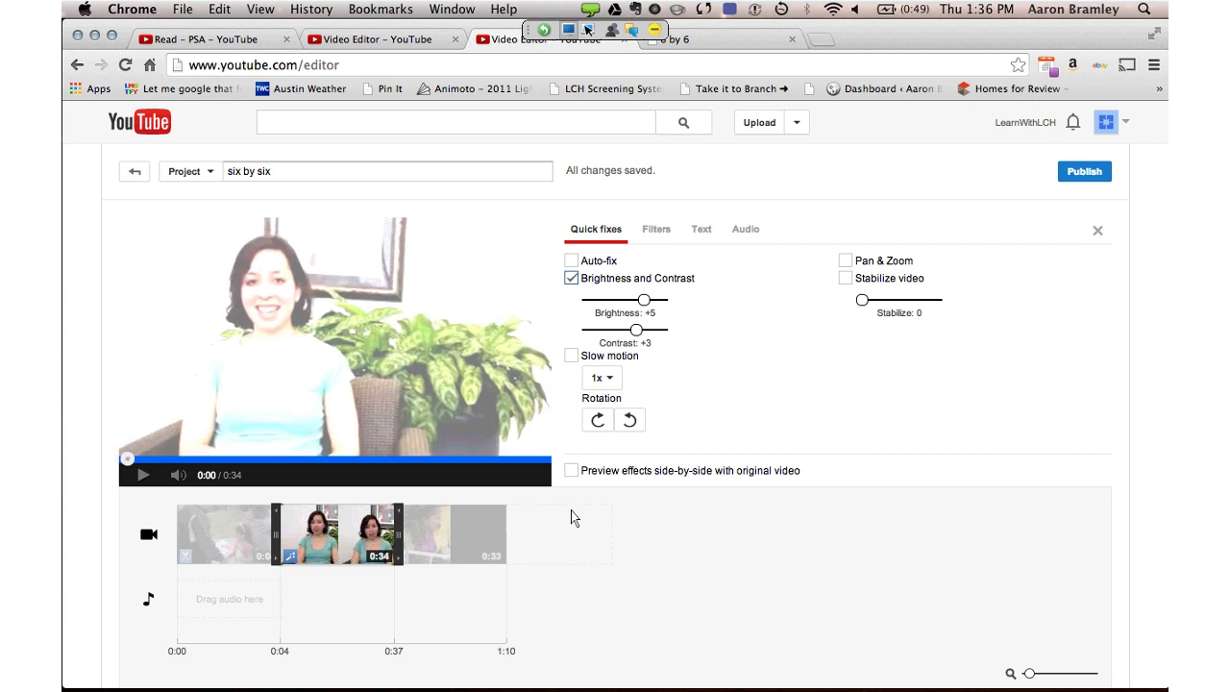
Adjust brightness to -1 and contrast to +1, then switch brightness and contrast off
key("Left")
key("Left")
key("Left")
key("Left")
key("Left")
key("Left")
key("Left")
key("Left")
key("Left")
key("Left")
key("Left")
key("Left")
key("Left")
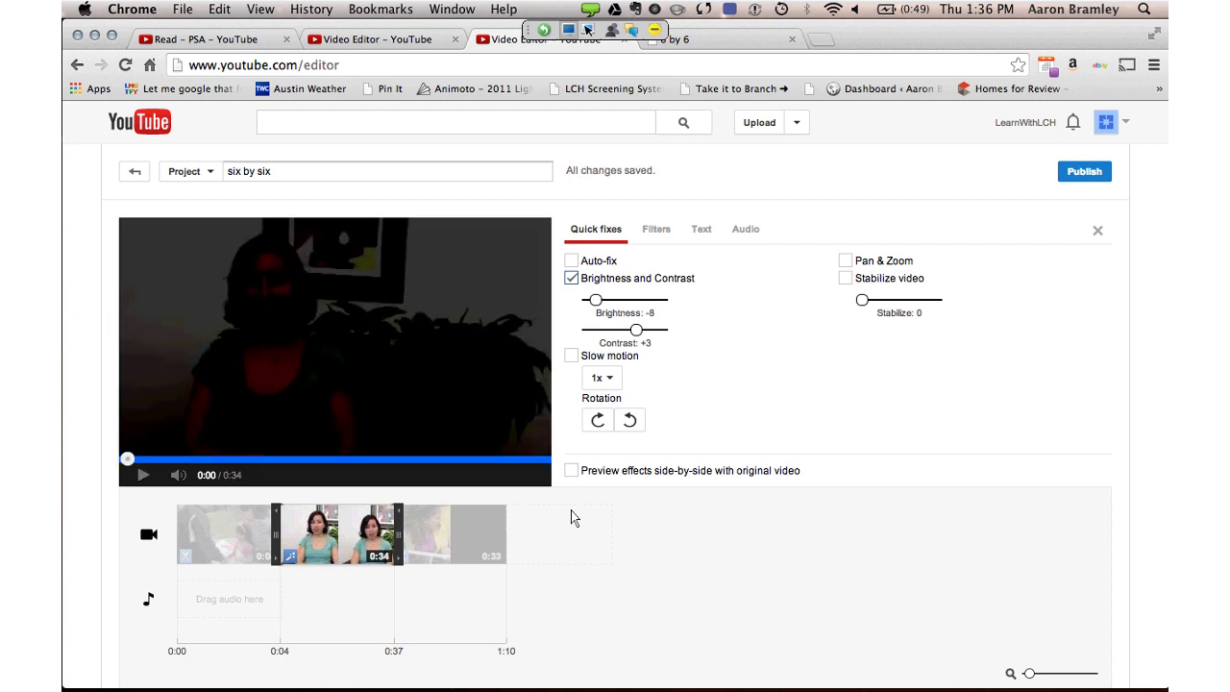
key("Right")
key("Right")
key("Right")
key("Right")
key("Right")
key("Right")
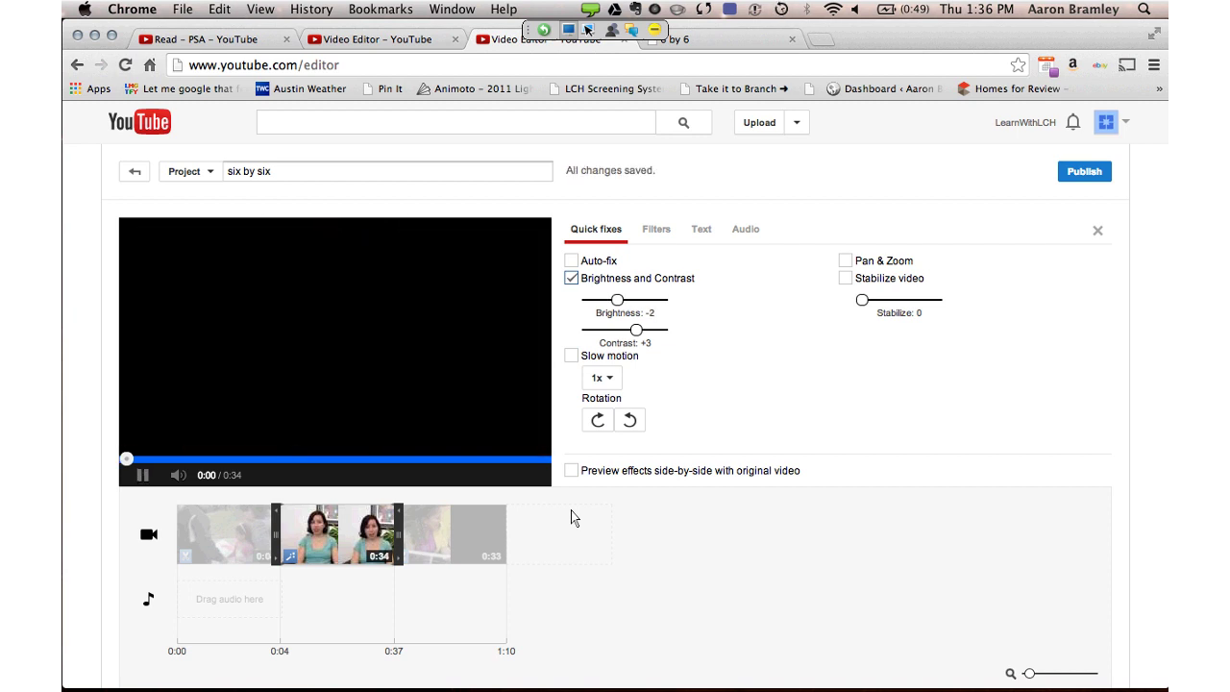
key("Right")
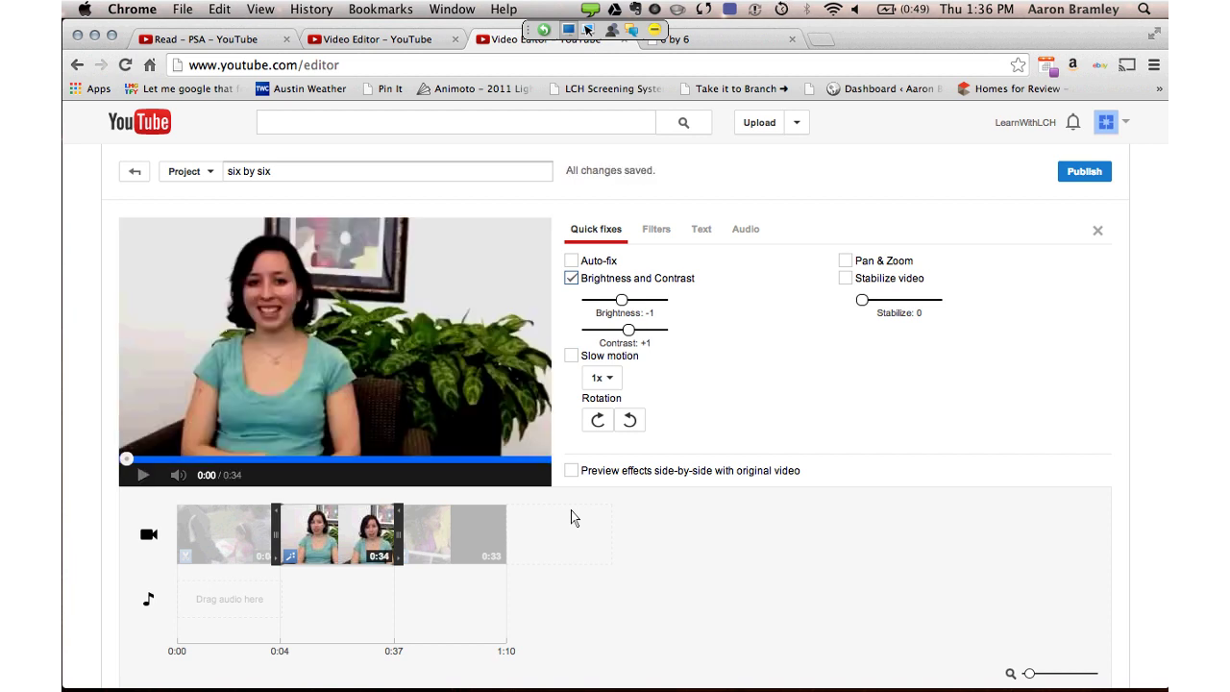
key("Left")
key("Left")
key("Left")
key("Left")
key("shift+Tab")
key("shift+Tab")
key("space")
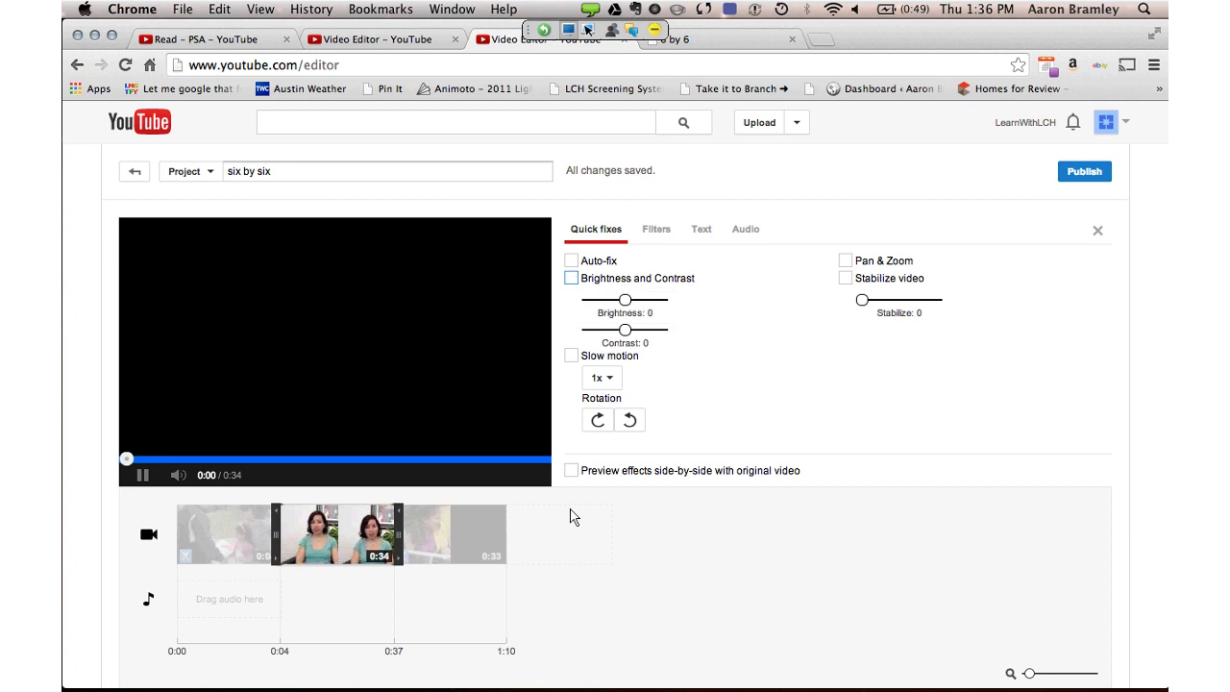
Turn Auto-fix back on and keep the slow motion speed at normal 1x
key("shift+Tab")
key("space")
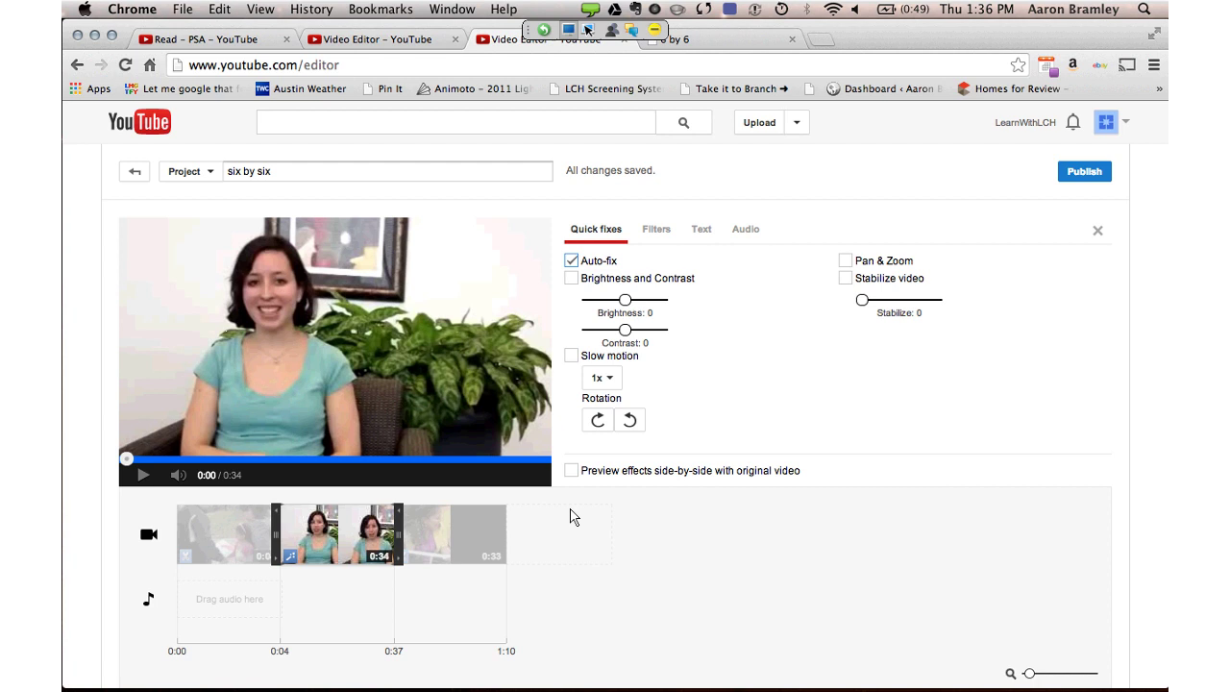
key("Tab")
key("Tab")
key("Tab")
key("space")
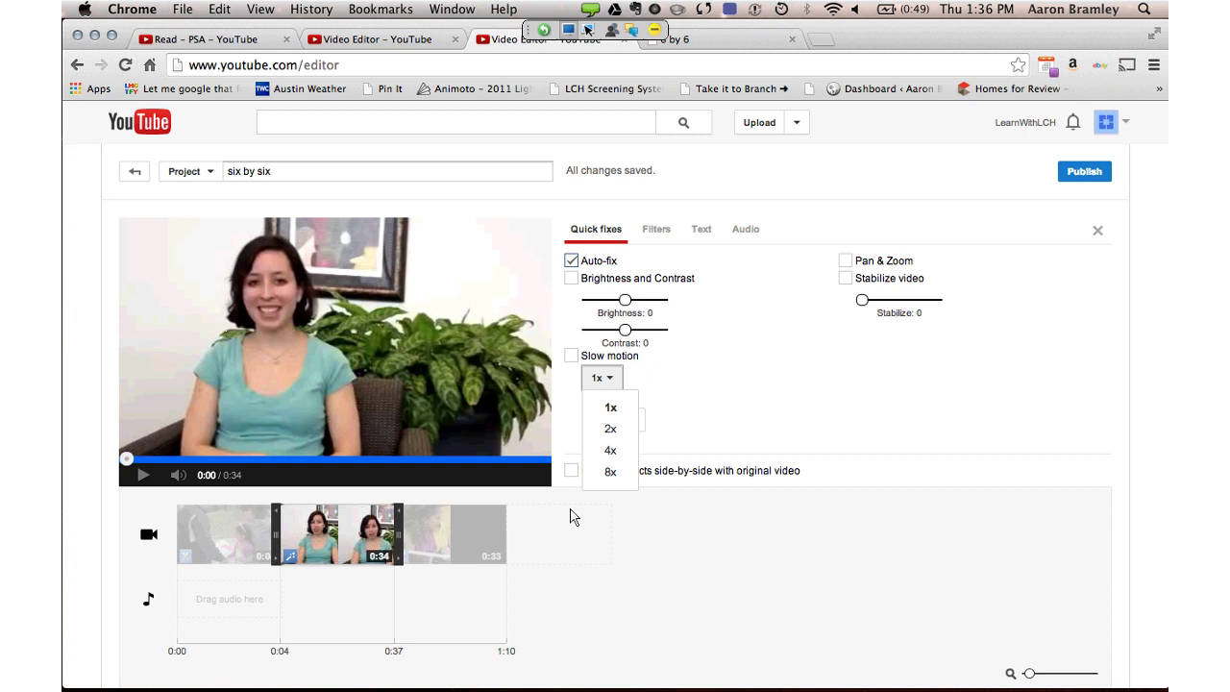
left_click(570, 517)
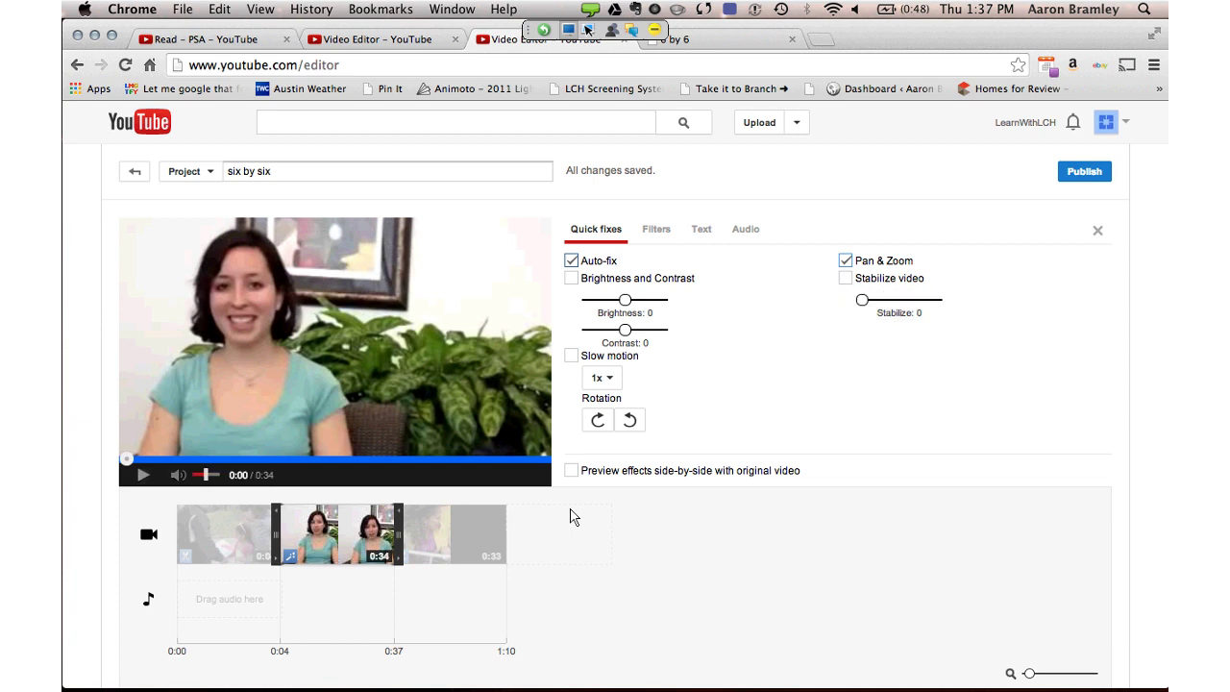
Compare the effects side-by-side with the original, turn off Pan & Zoom, and close Quick fixes
key("space")
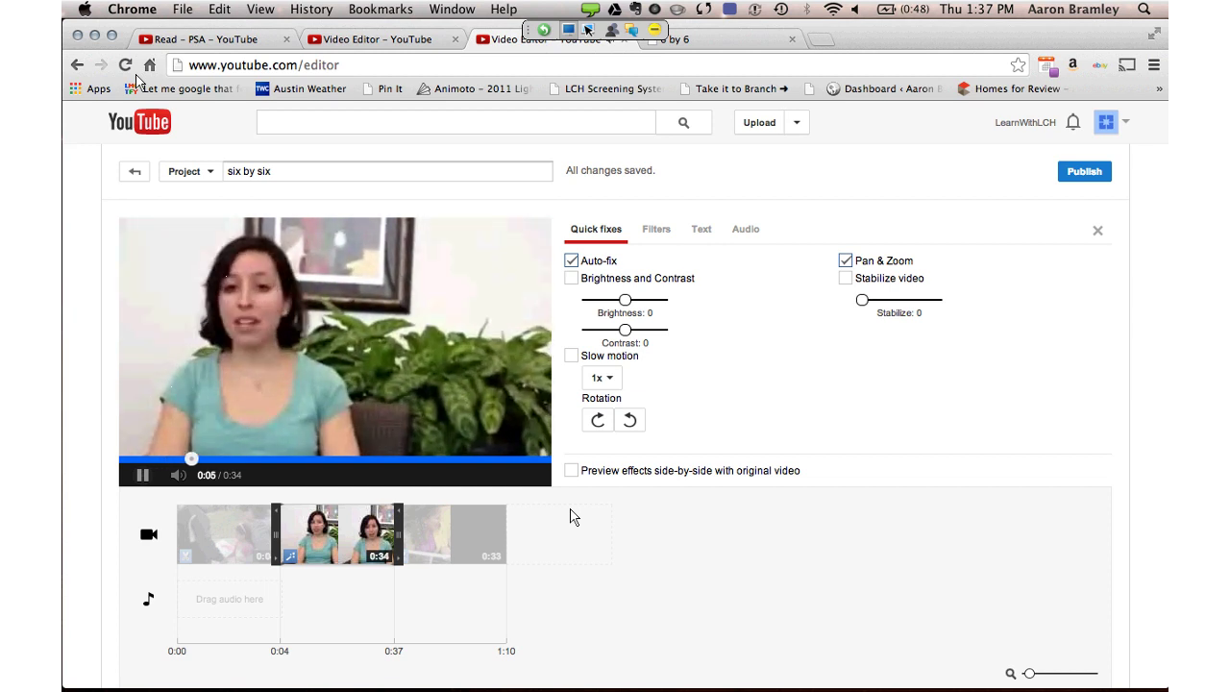
key("space")
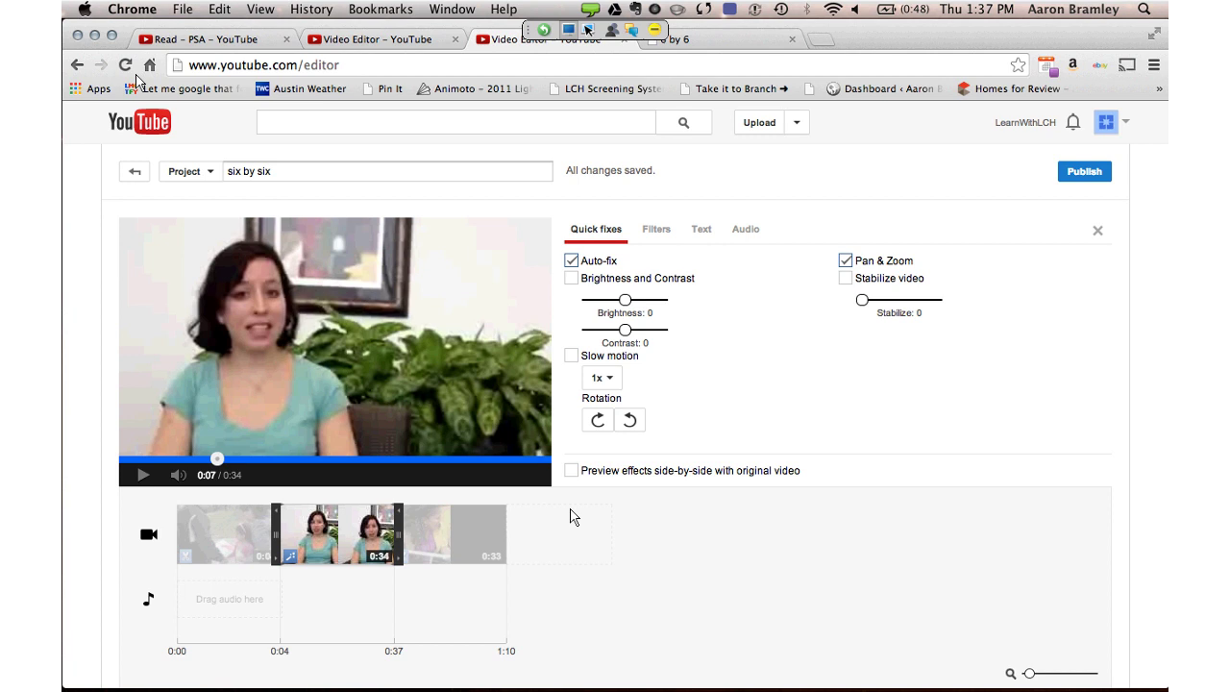
left_click(571, 470)
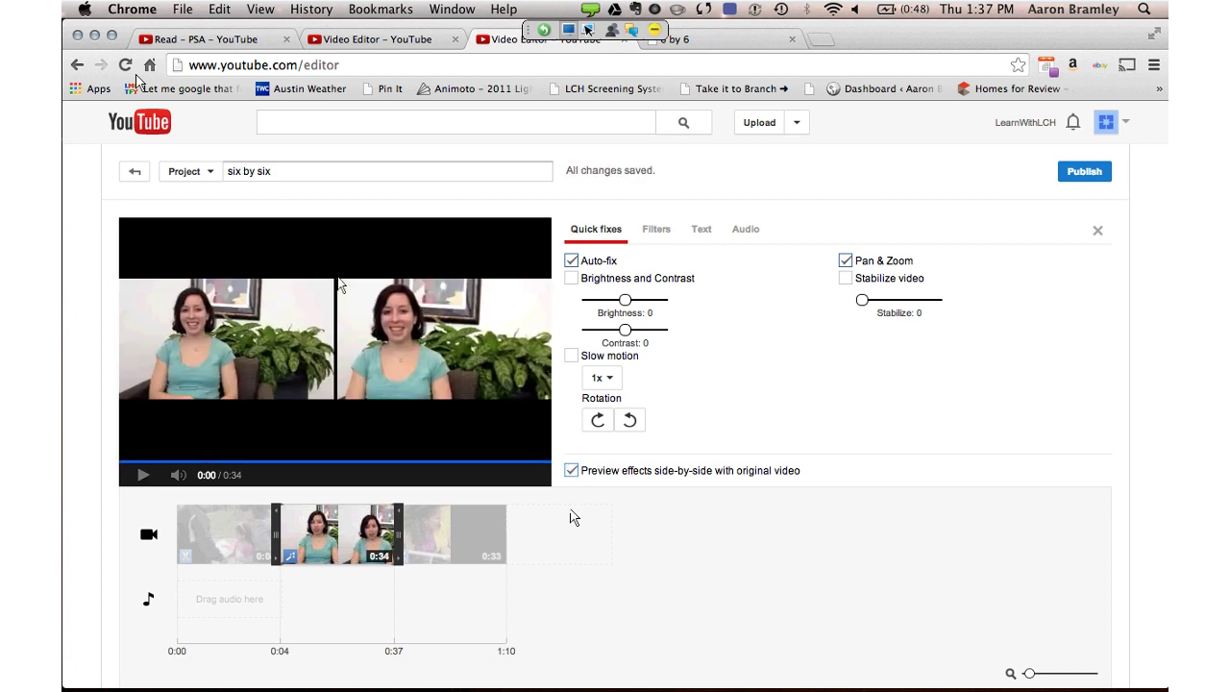
key("space")
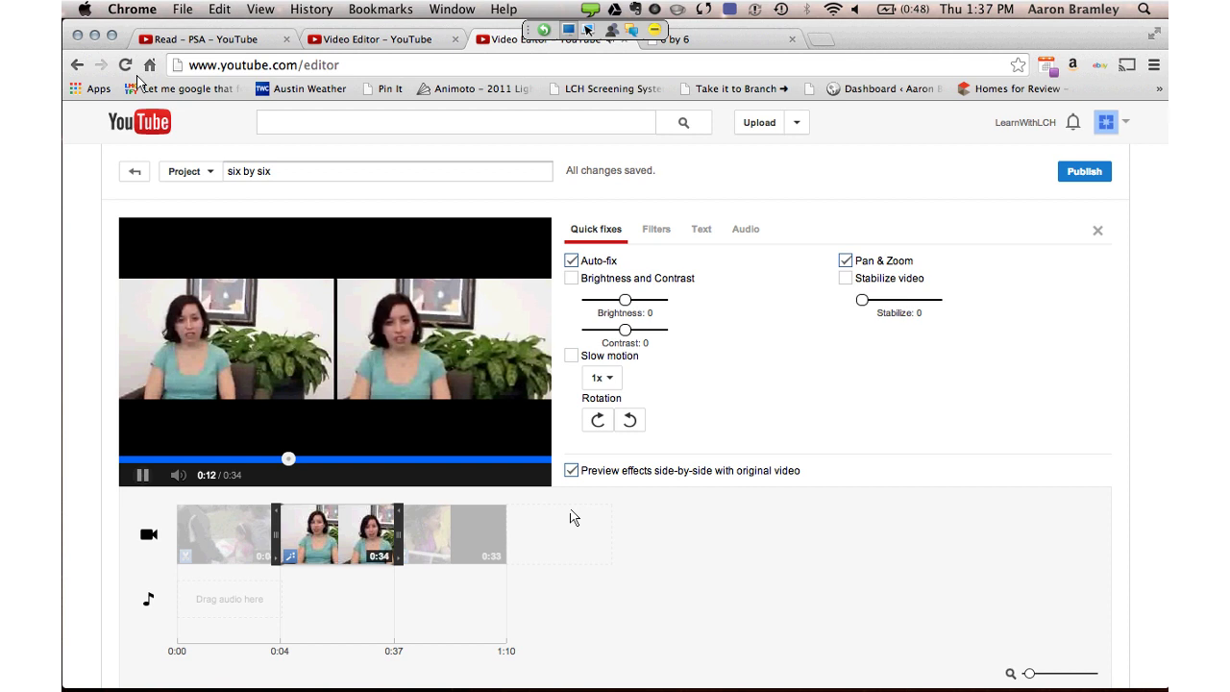
key("space")
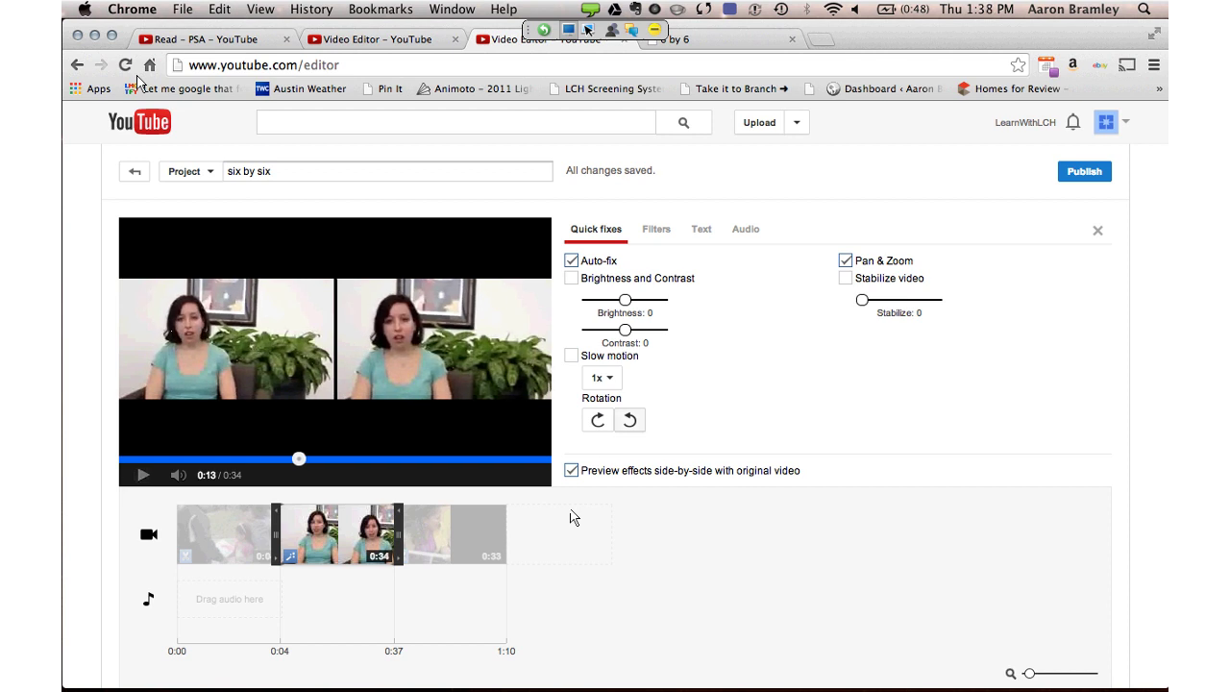
left_click(846, 260)
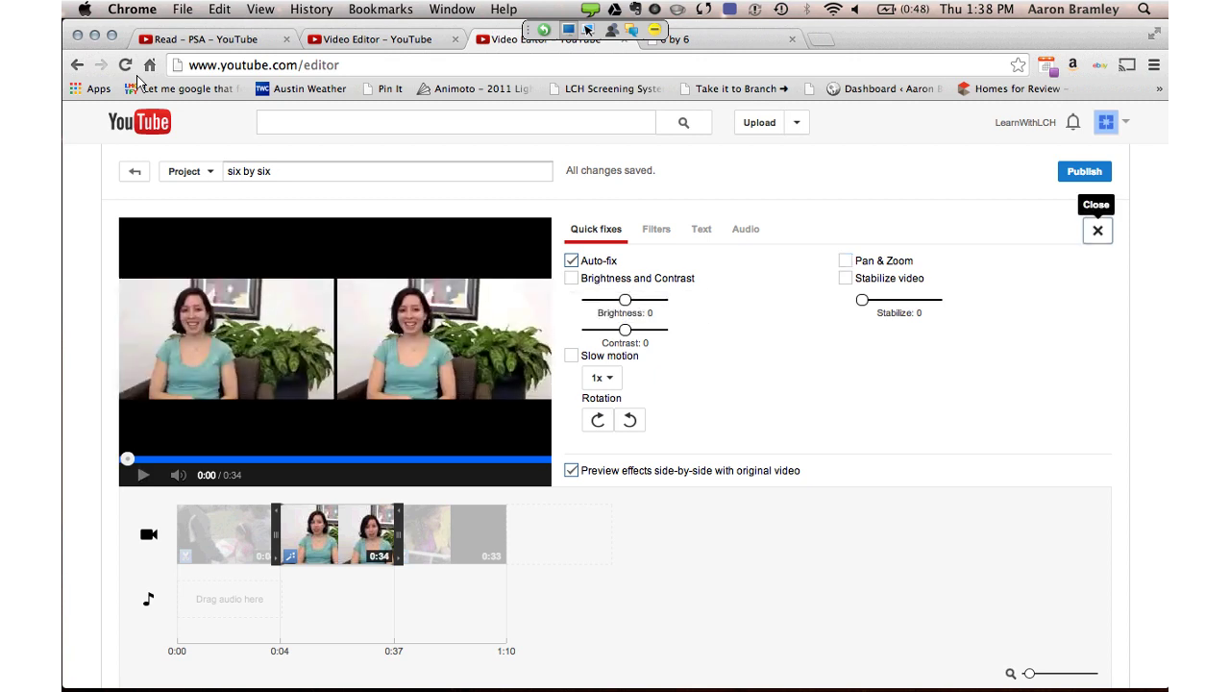
left_click(1097, 230)
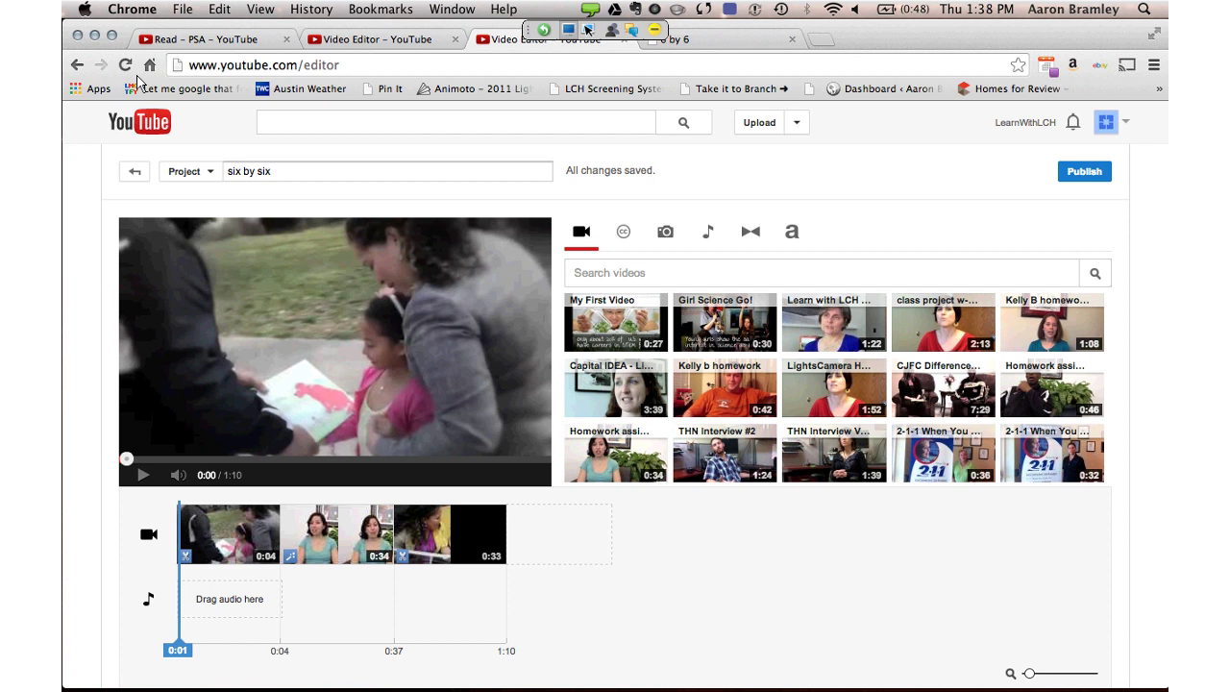
Filter audio to Acoustic, preview 'Ukelele Ladies' and drag it onto the project's audio track
left_click(708, 231)
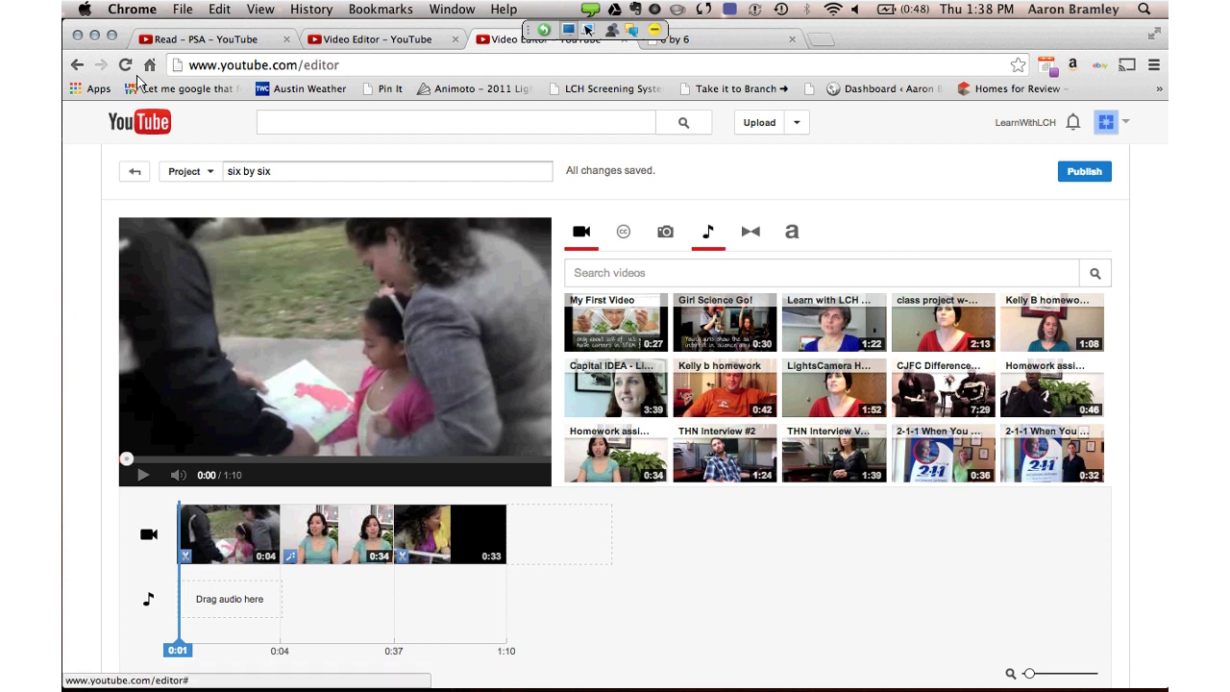
left_click(708, 232)
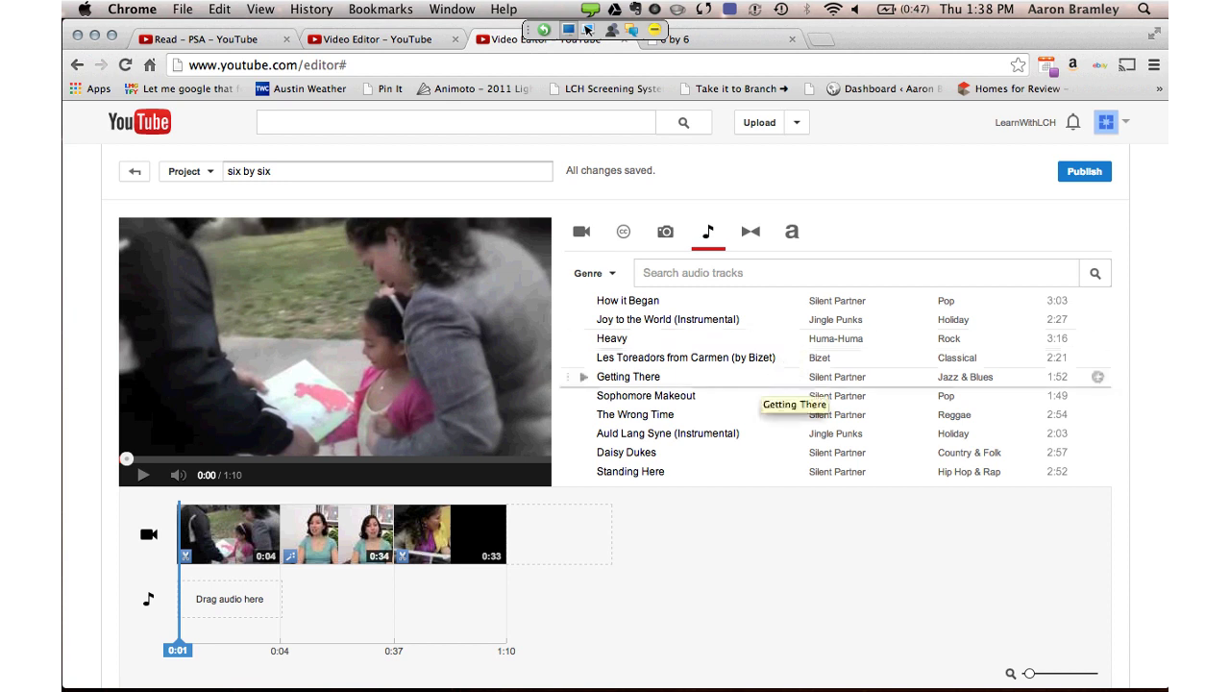
left_click(589, 273)
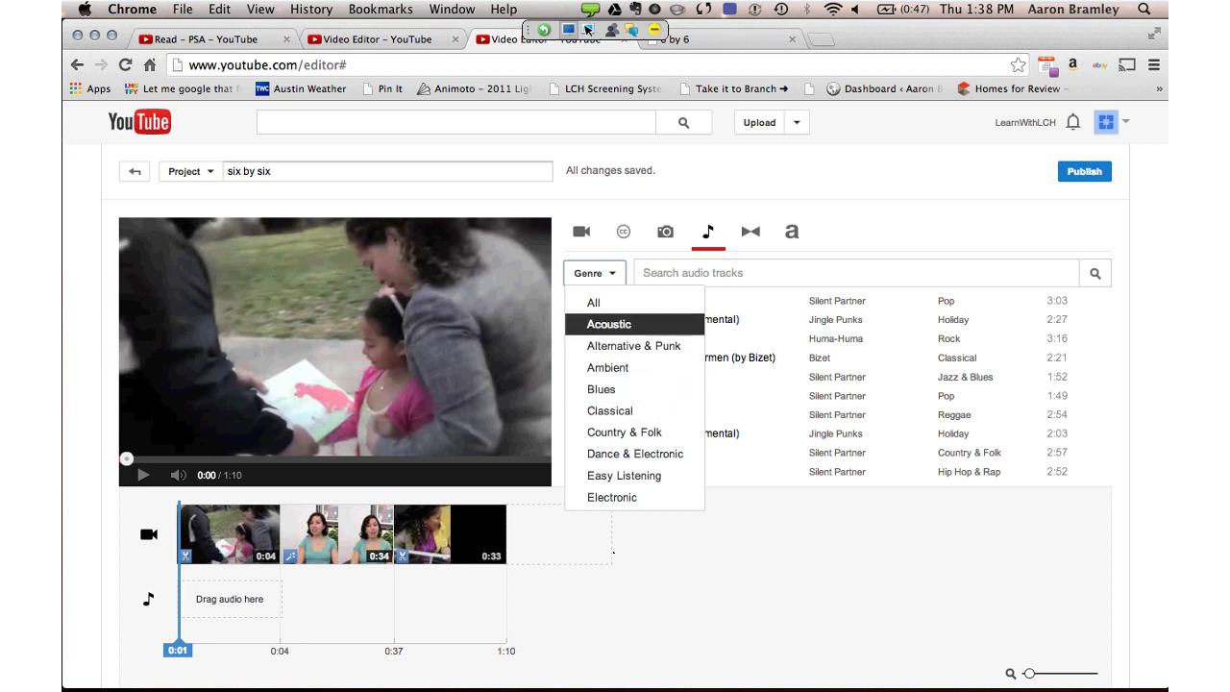
left_click(609, 324)
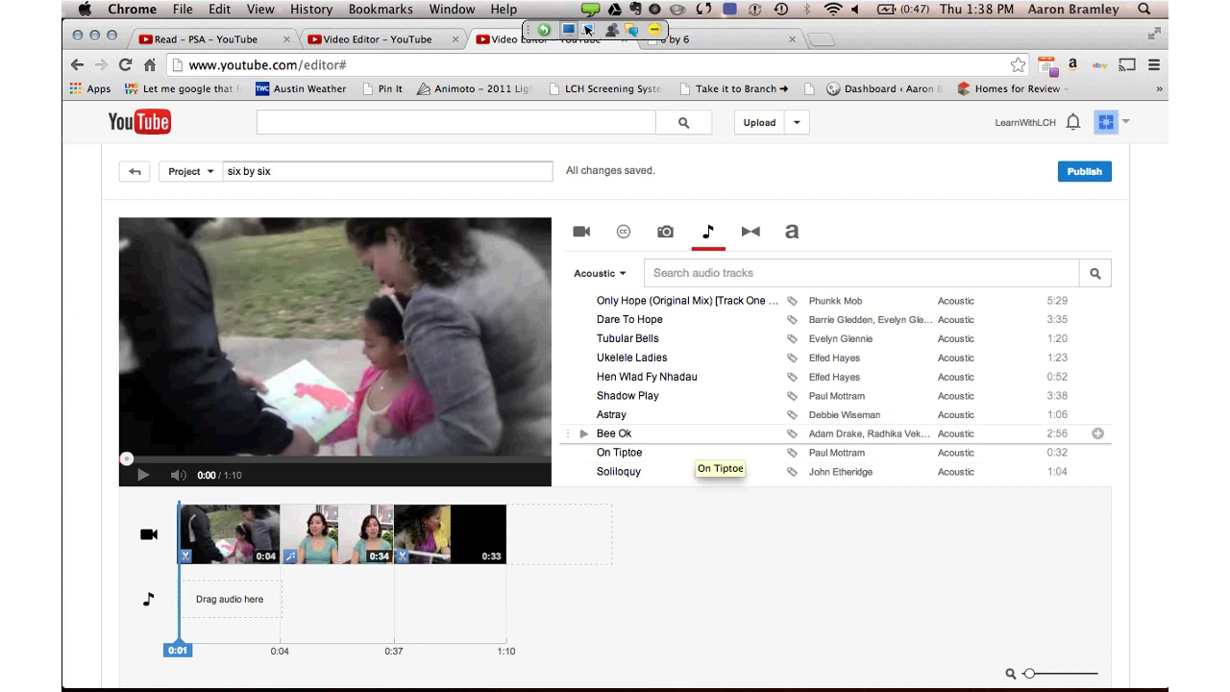
left_click(583, 358)
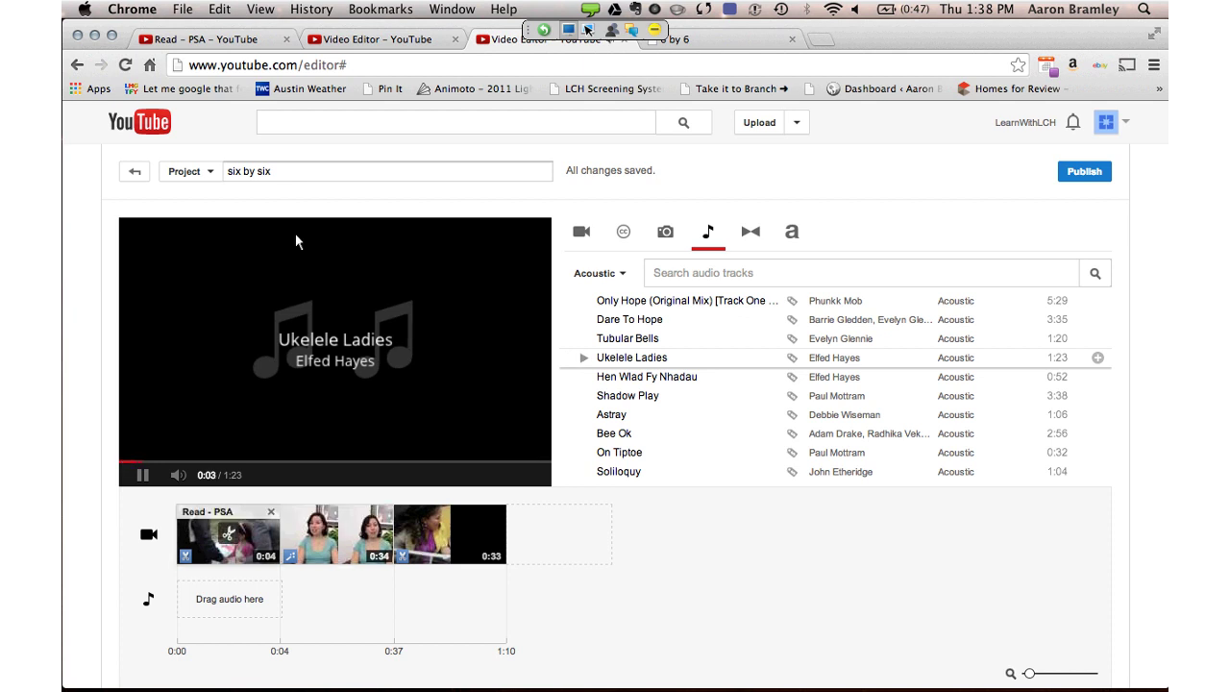
left_click(296, 238)
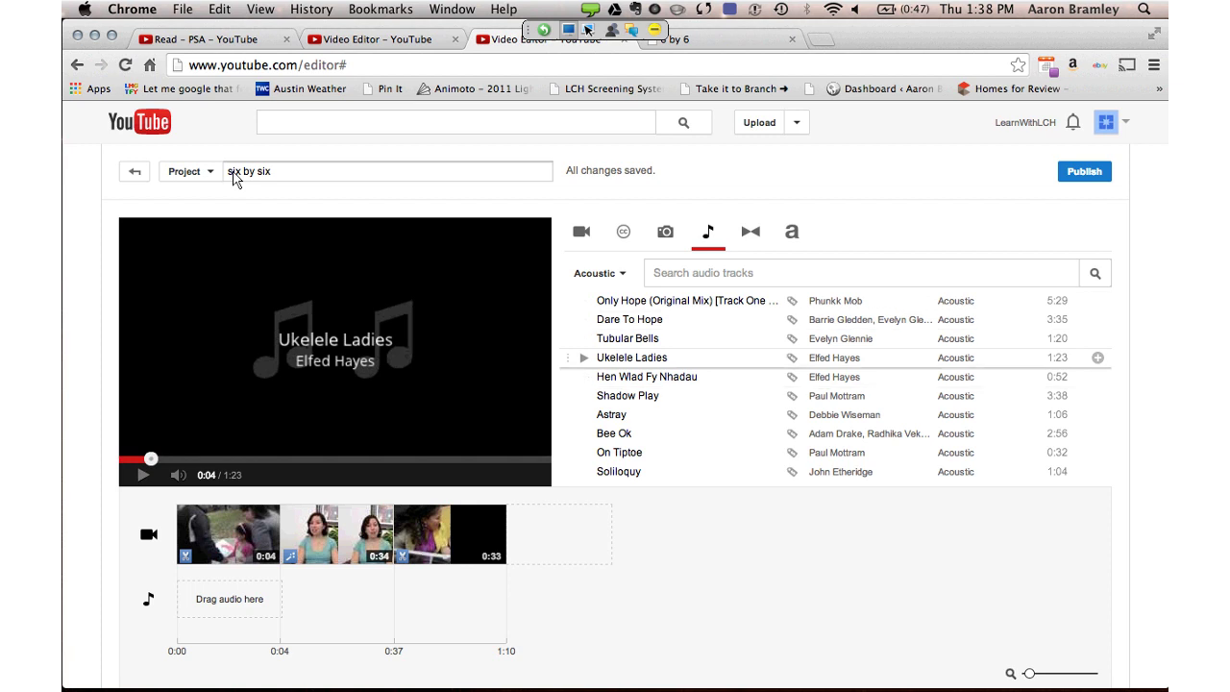
left_click_drag(841, 358, 266, 605)
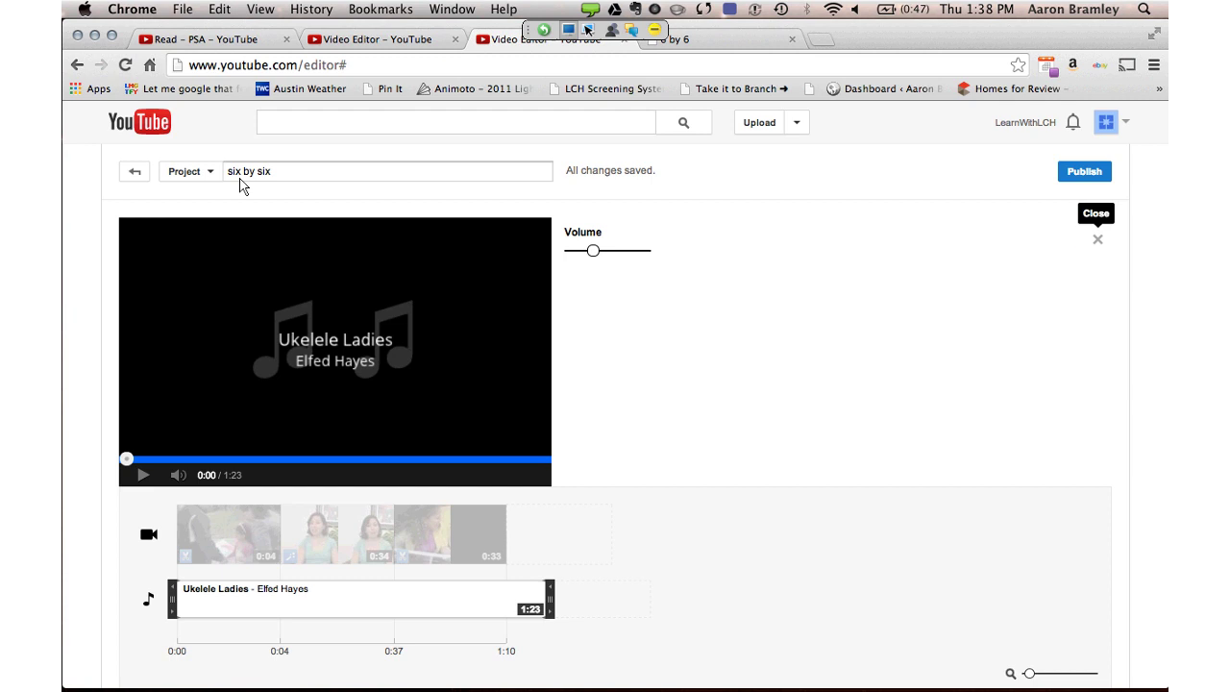
left_click(1098, 240)
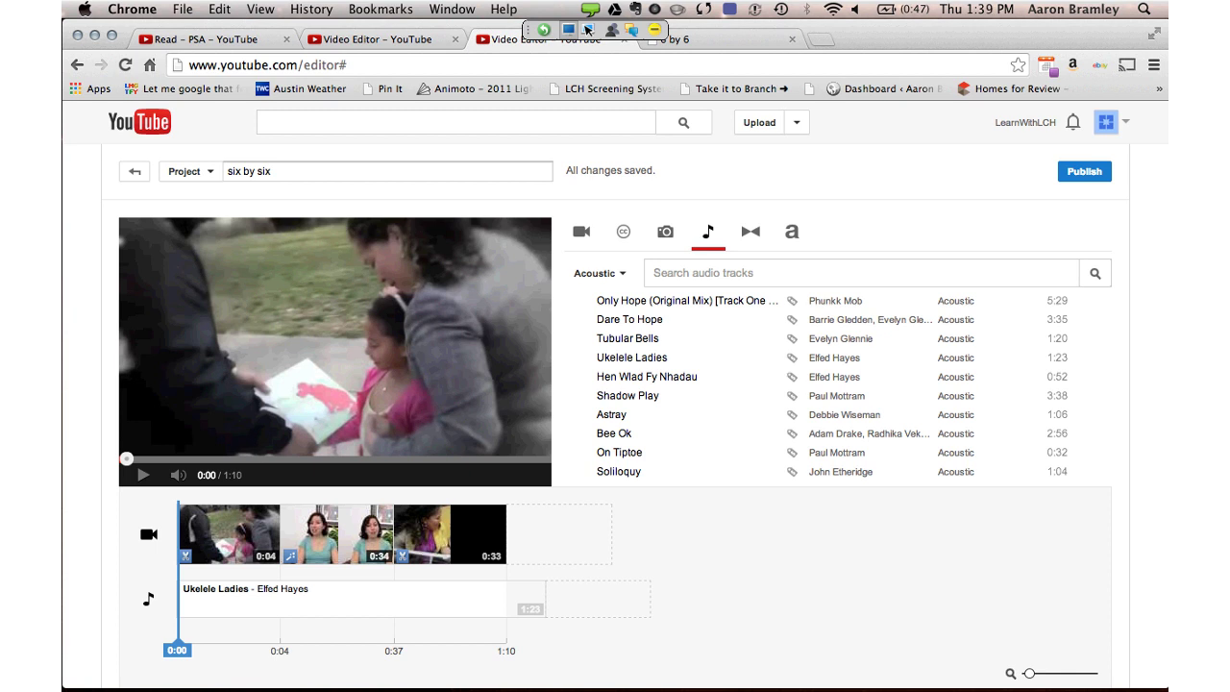
Insert a Crossfade transition between the first two clips
scroll(673, 336, "down", 1)
scroll(836, 385, "down", 10)
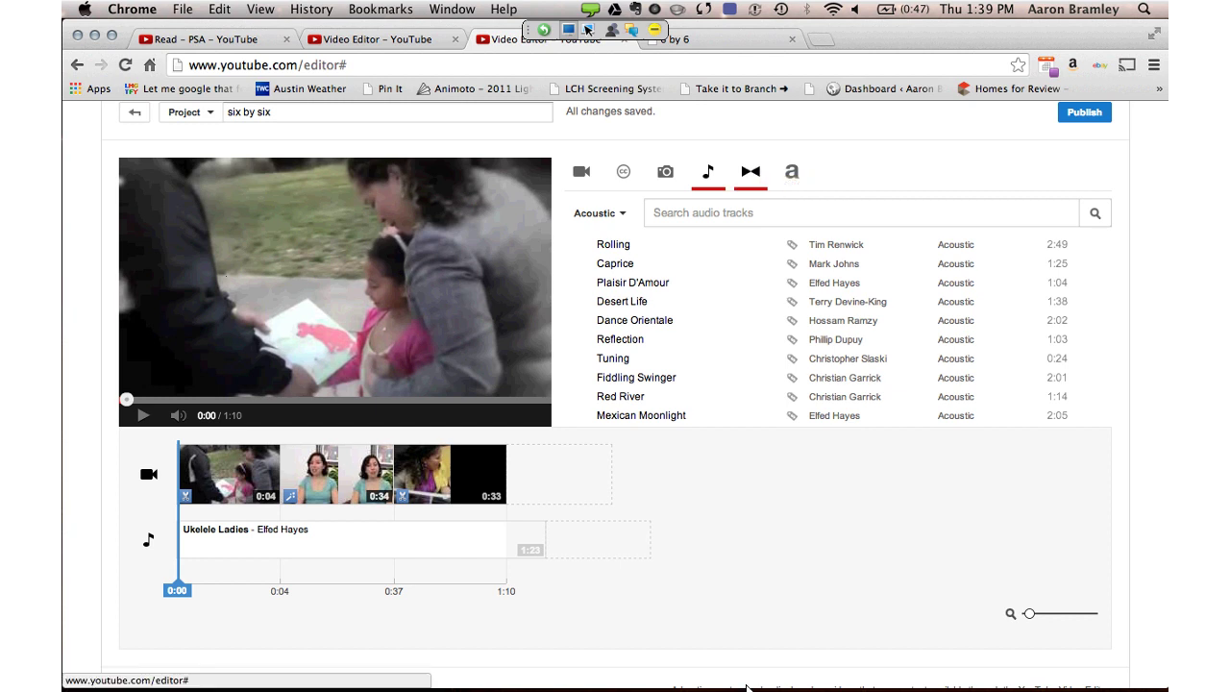
left_click(751, 171)
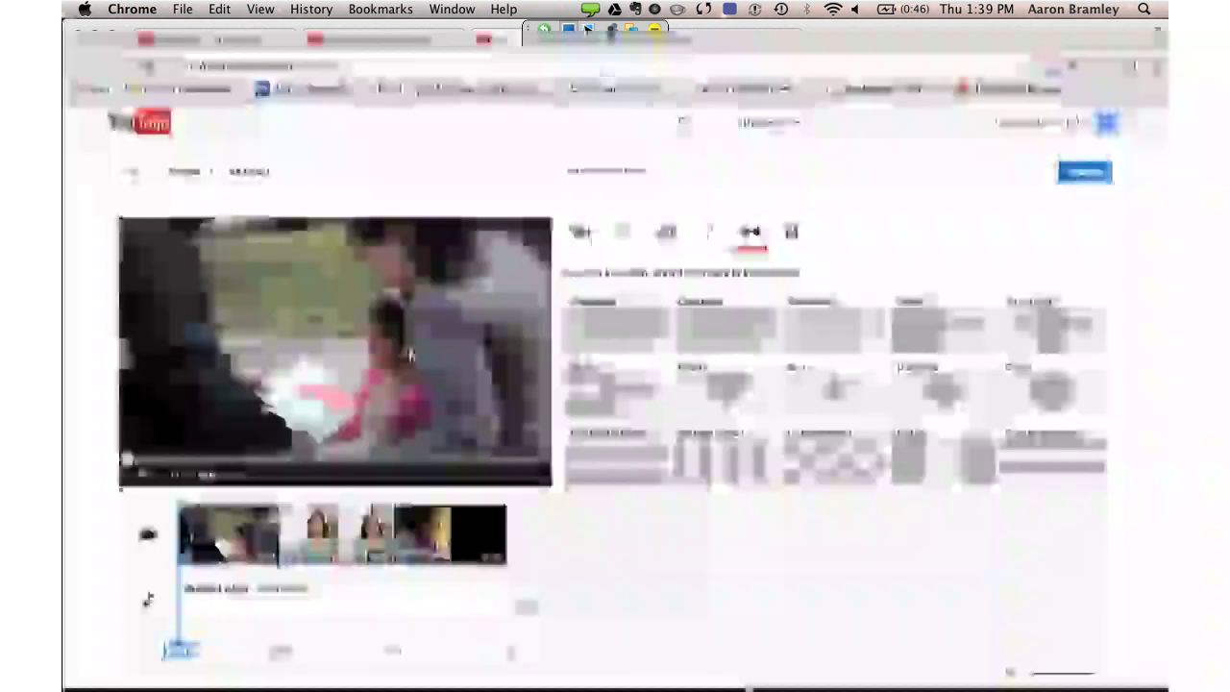
left_click_drag(601, 322, 289, 534)
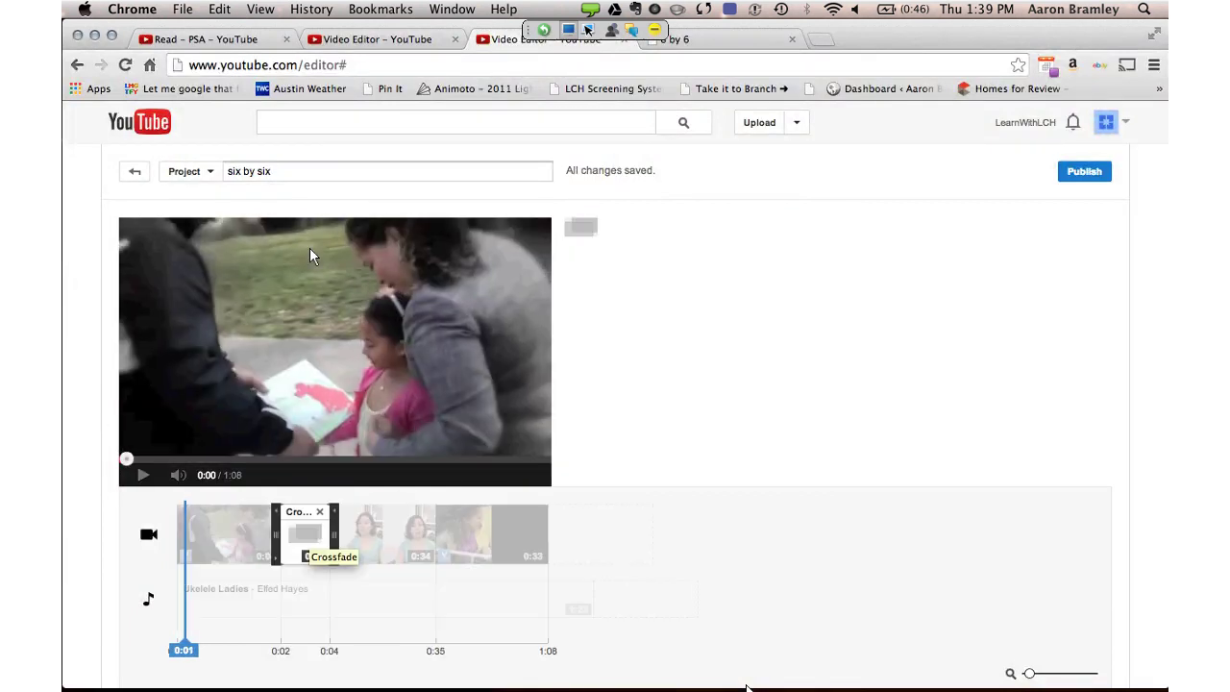
left_click(309, 256)
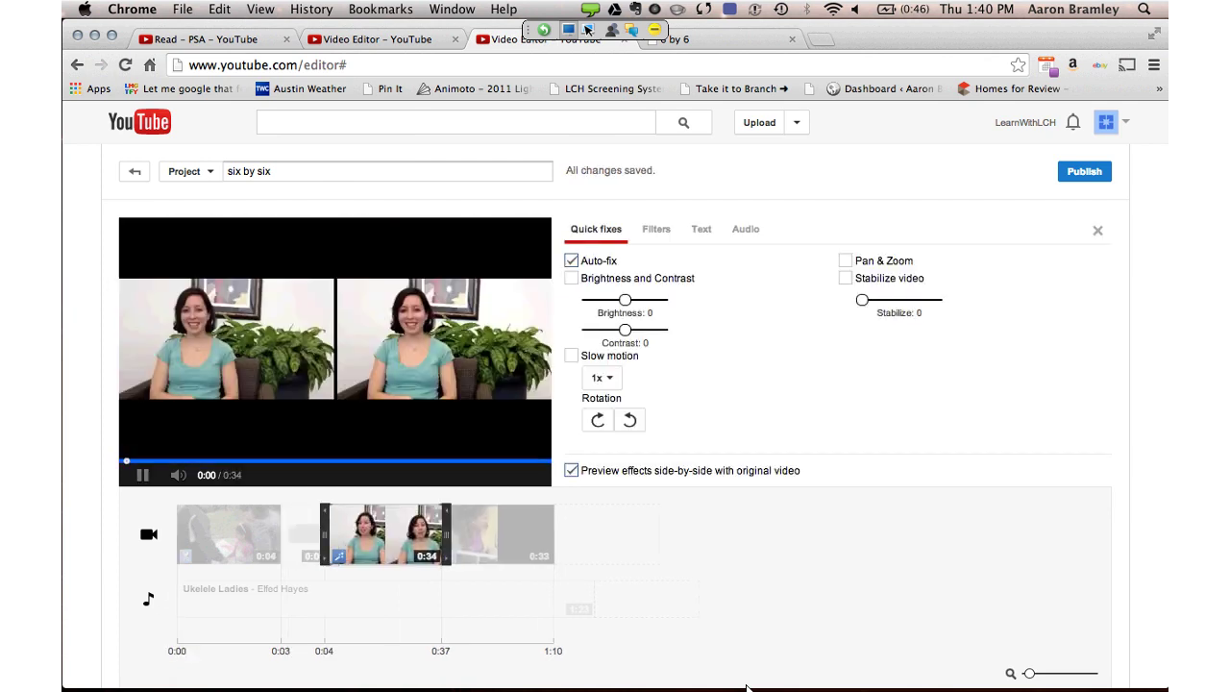
Close Quick fixes, move the playhead to 0:12, and show the title styles
left_click(1096, 226)
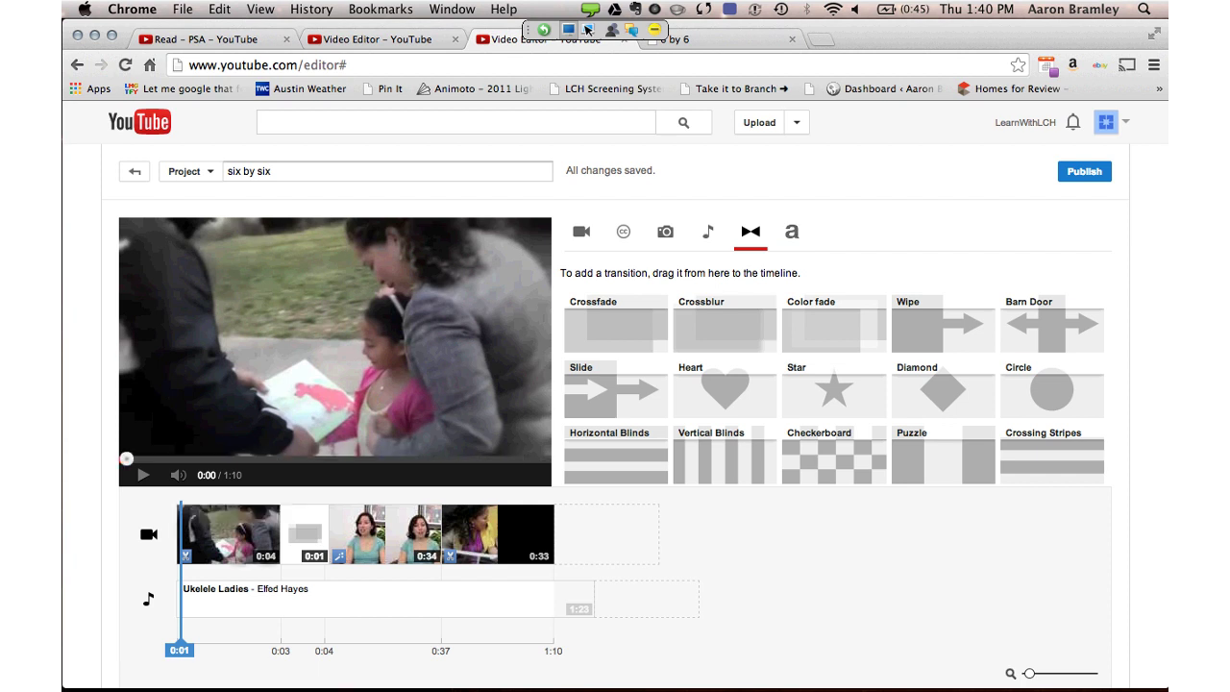
left_click_drag(180, 649, 358, 650)
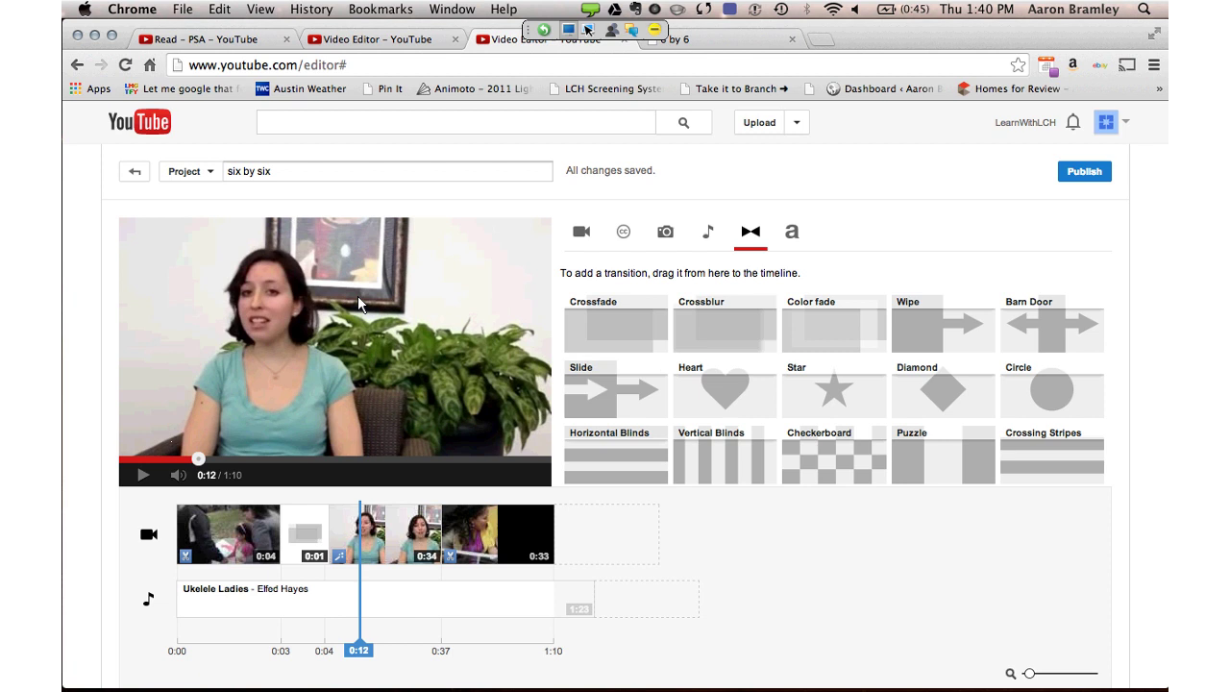
left_click(792, 232)
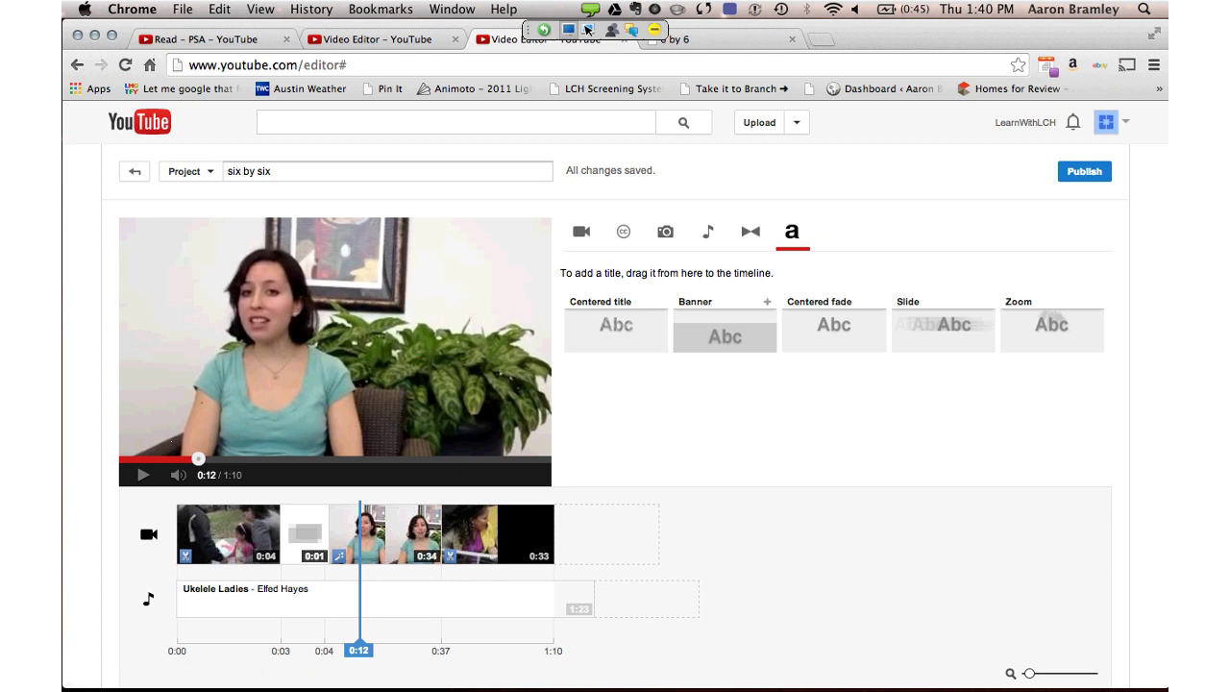
Place a Banner title over the interview clip, replacing the misplaced first attempt
mouse_move(724, 332)
left_mouse_down()
mouse_move(480, 428)
mouse_move(465, 534)
mouse_move(389, 553)
mouse_move(342, 544)
mouse_move(385, 550)
mouse_move(404, 571)
mouse_move(371, 595)
mouse_move(331, 571)
mouse_move(423, 560)
mouse_move(338, 547)
left_mouse_up()
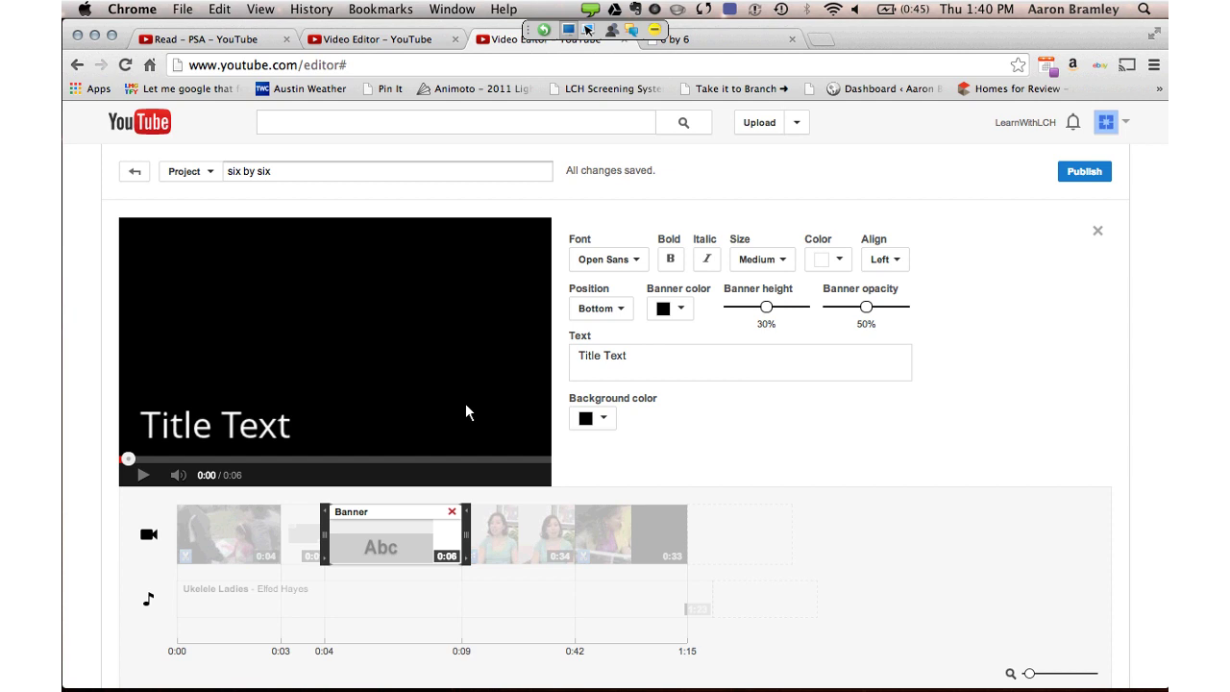
key("BackSpace")
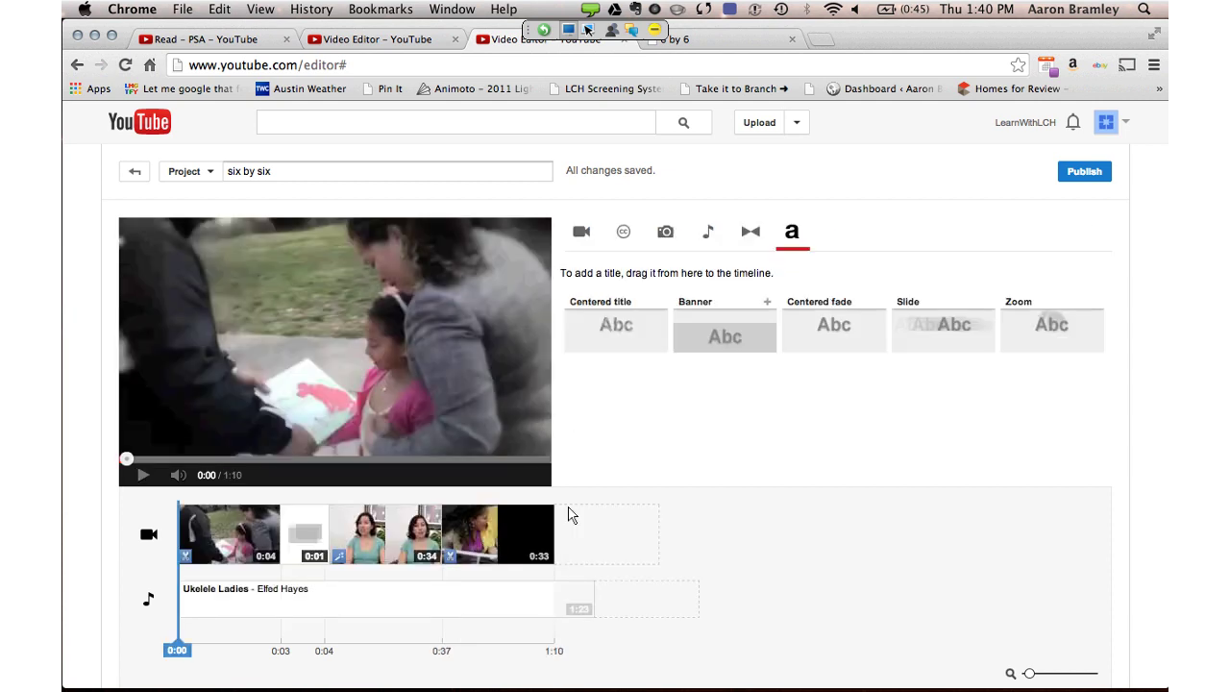
left_click_drag(725, 332, 480, 417)
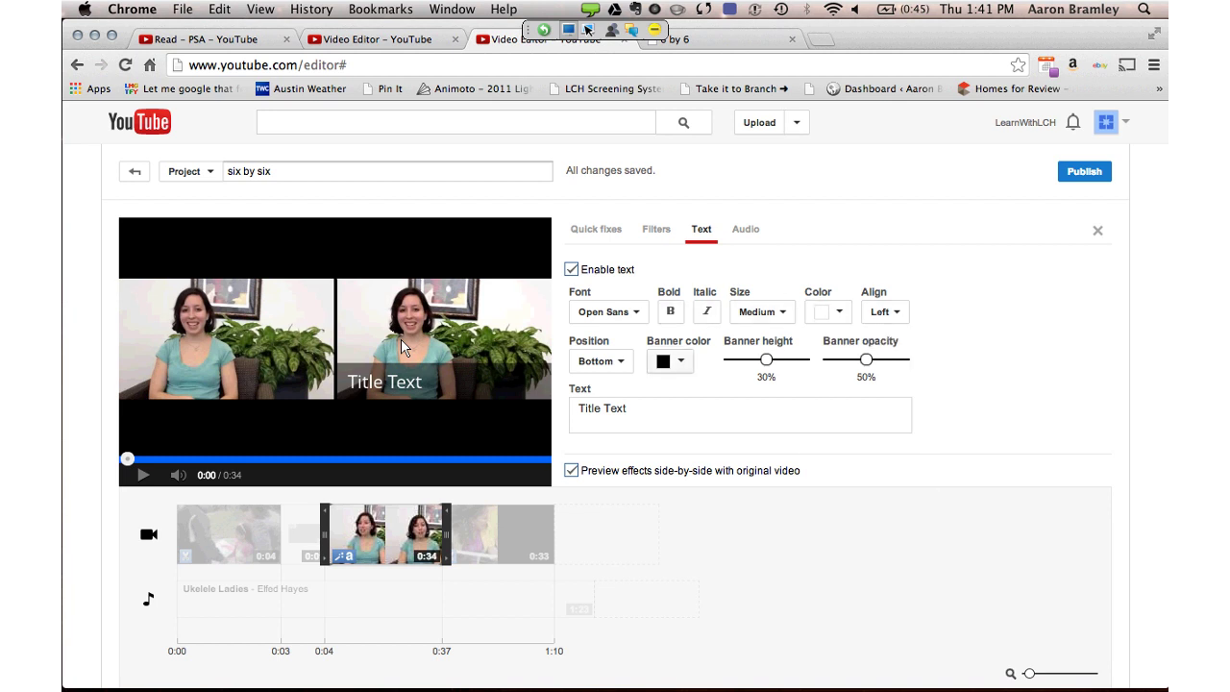
Set the banner position to Top and turn off the side-by-side preview
key("space")
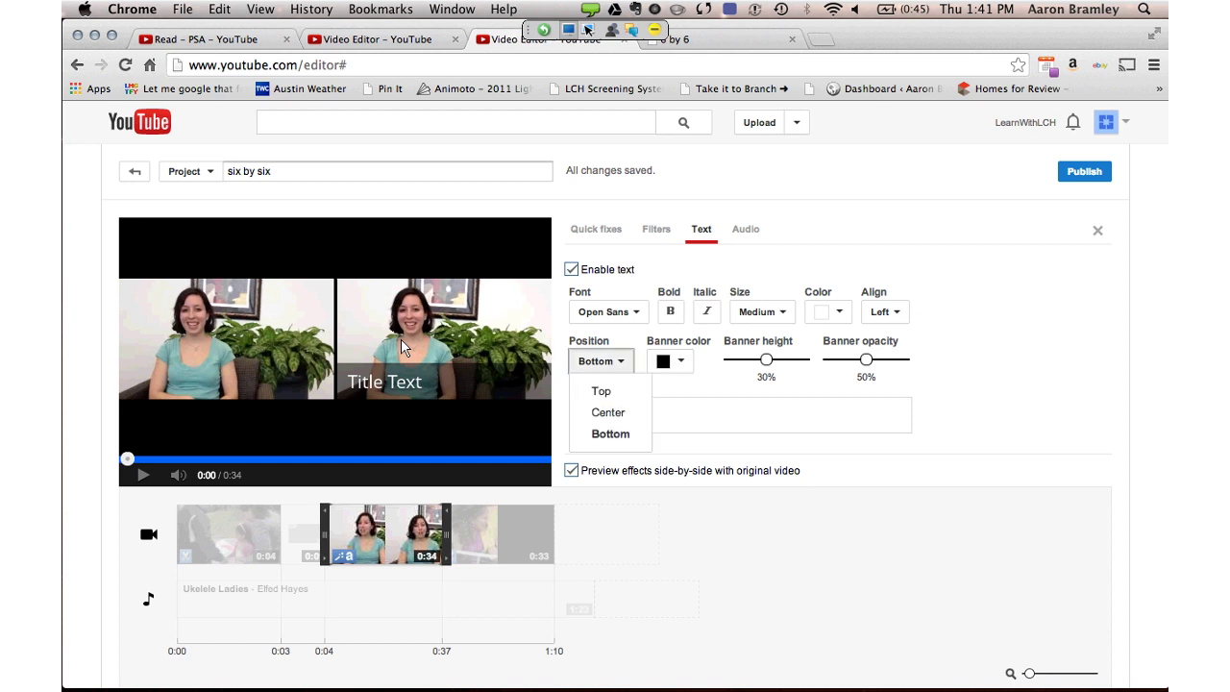
key("Up")
key("Up")
key("Return")
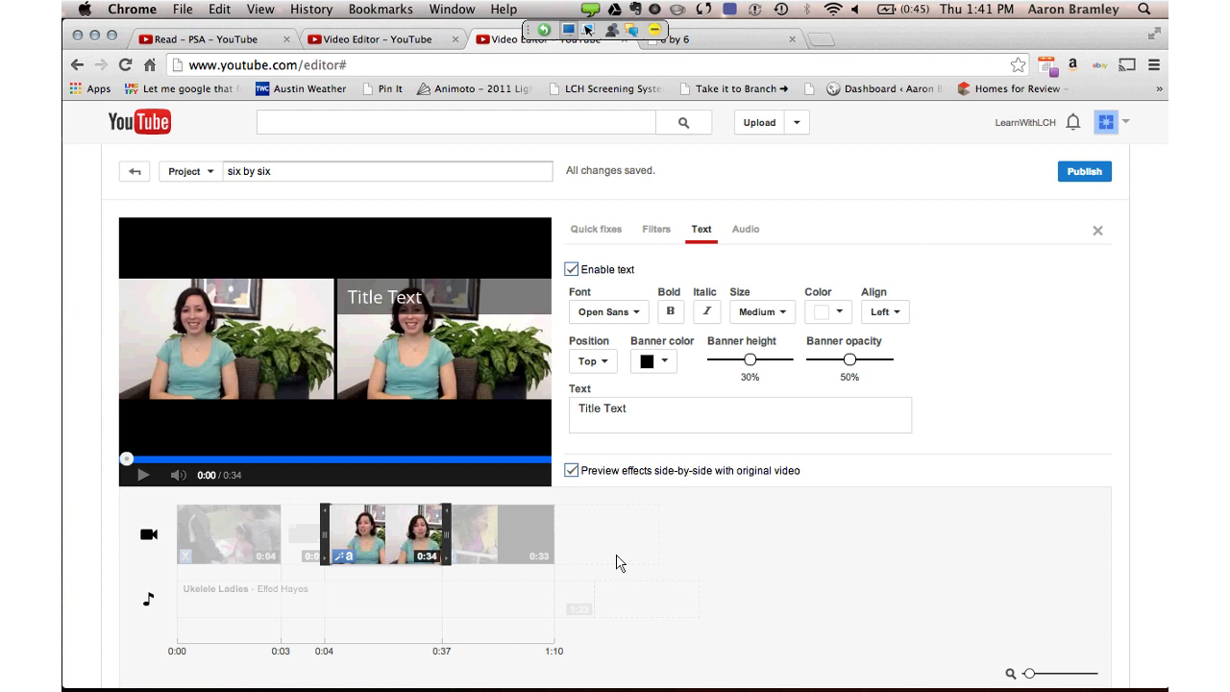
key("space")
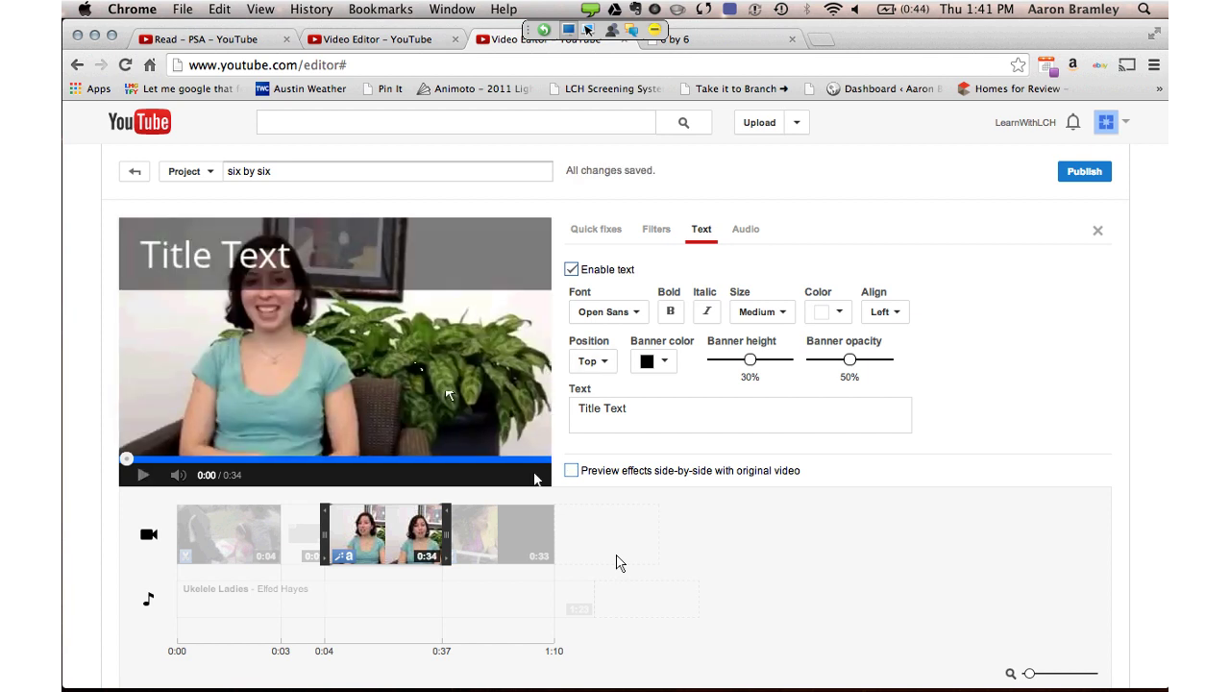
Set the banner height to 15% and preview it
key("Right")
key("Right")
key("Right")
key("space")
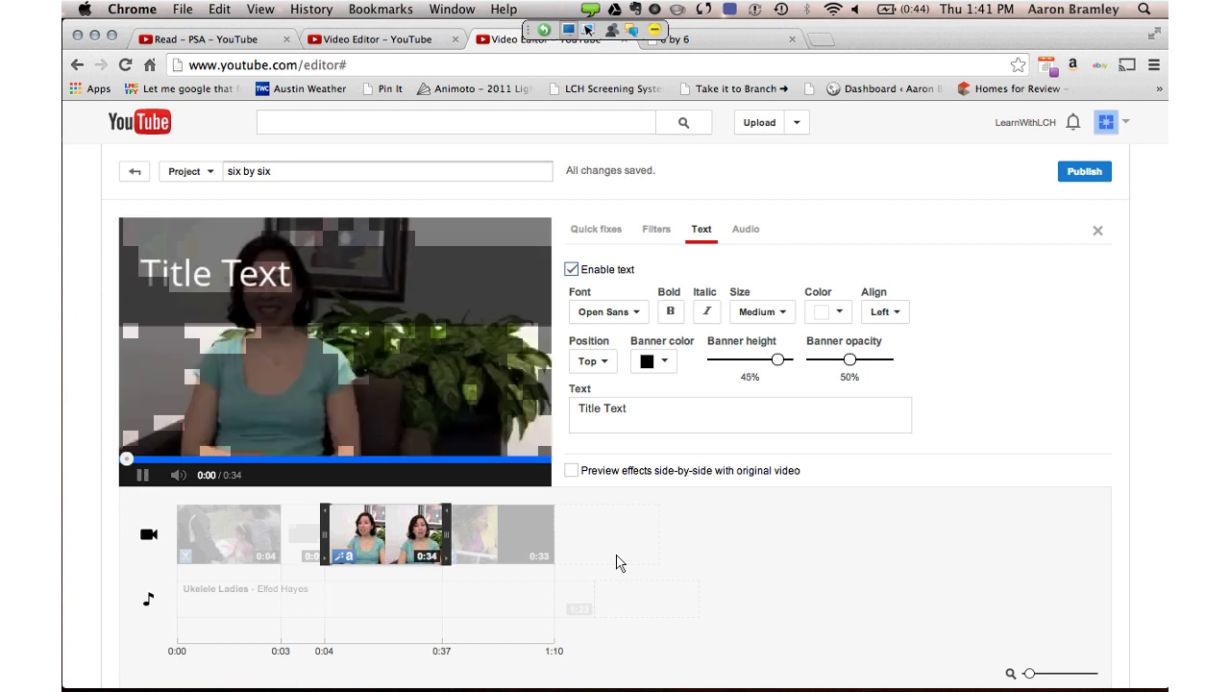
key("Left")
key("Left")
key("Left")
key("Left")
key("Left")
key("Left")
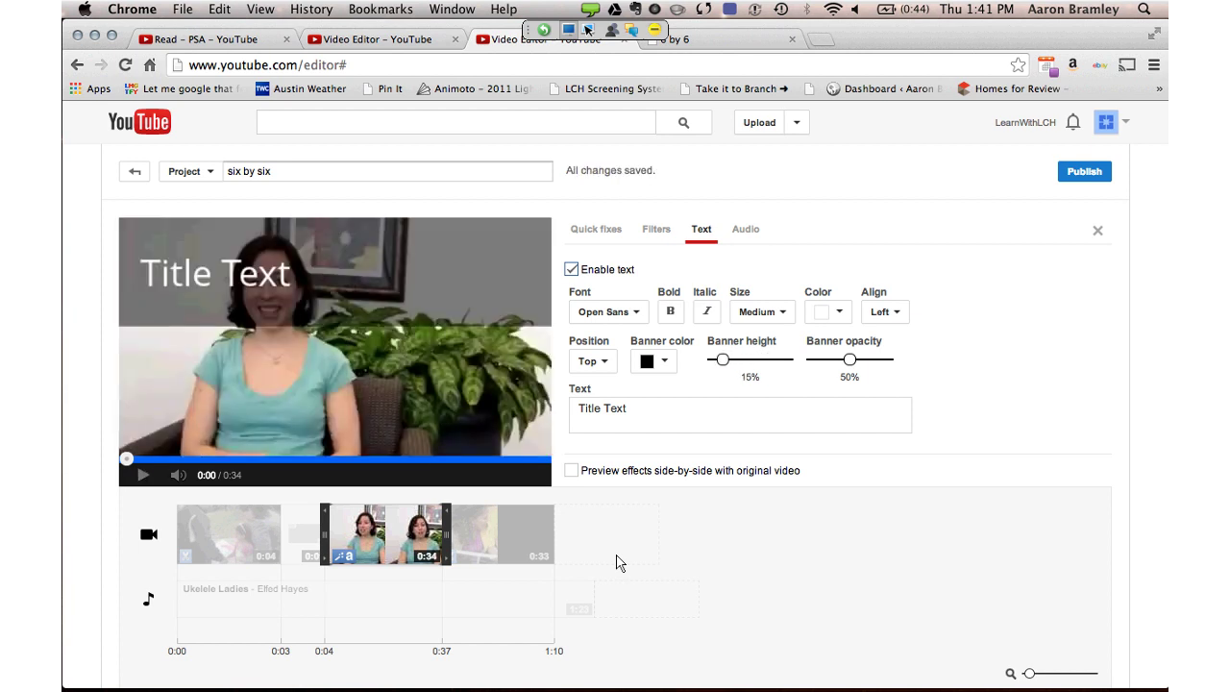
key("space")
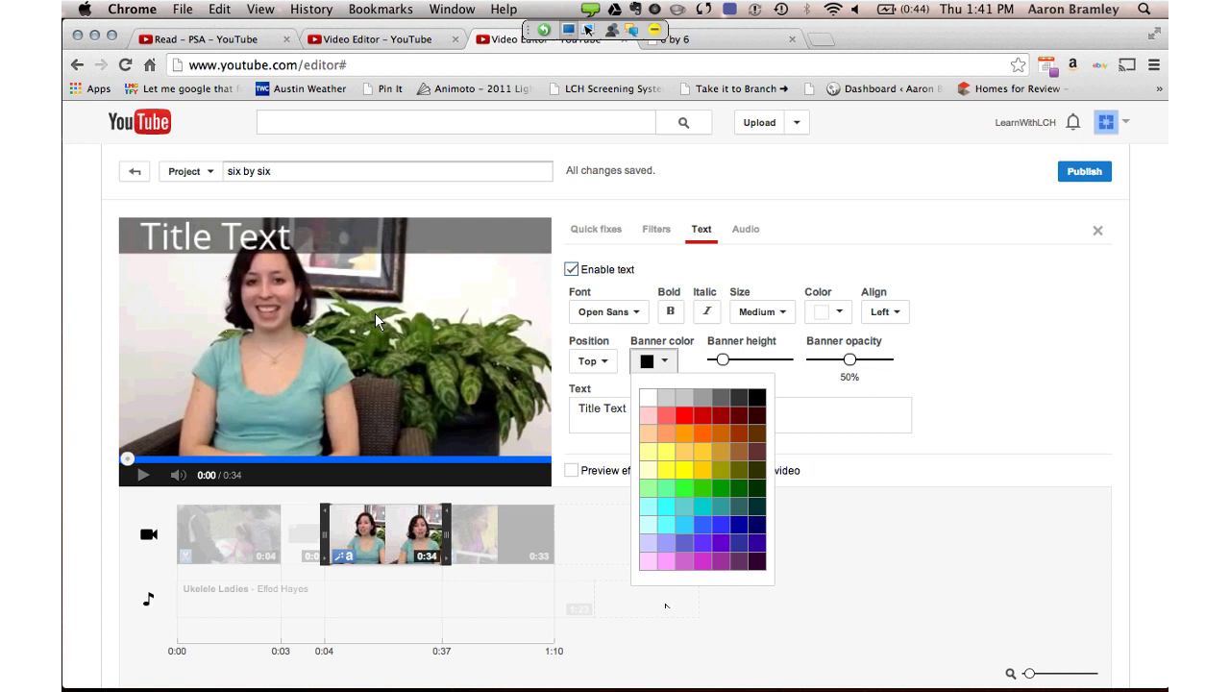
Set the banner opacity to 40%, leaving the colour unchanged, and preview the result
key("Escape")
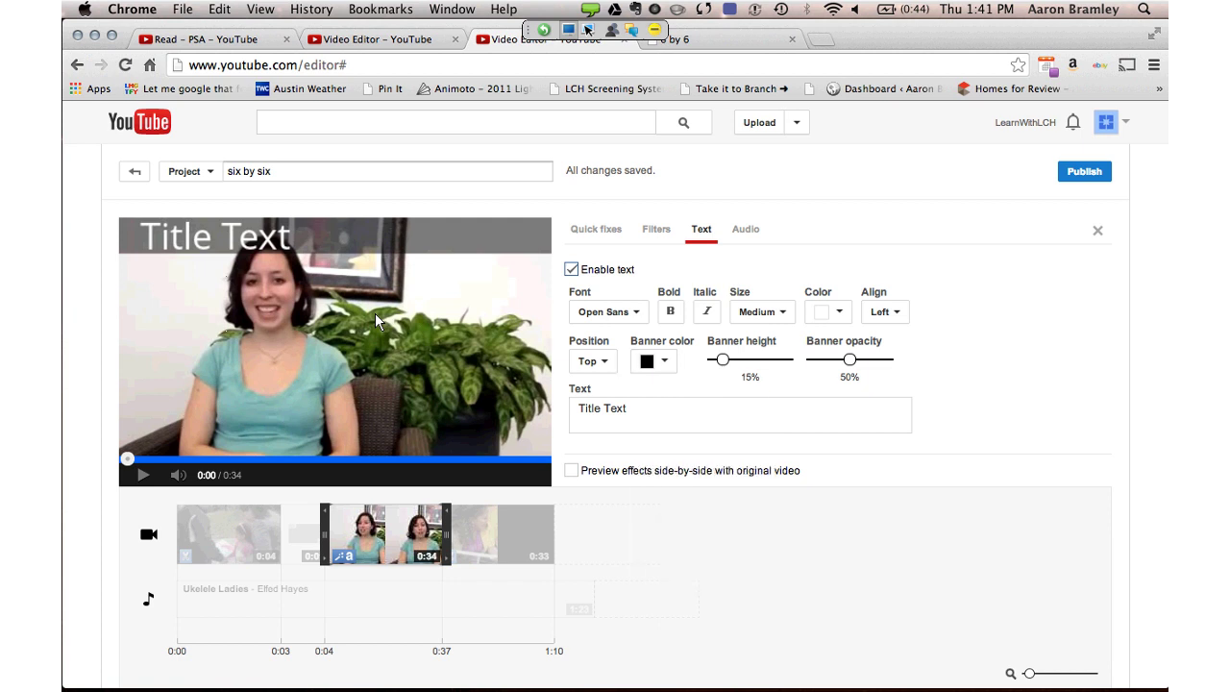
key("Home")
left_click(375, 313)
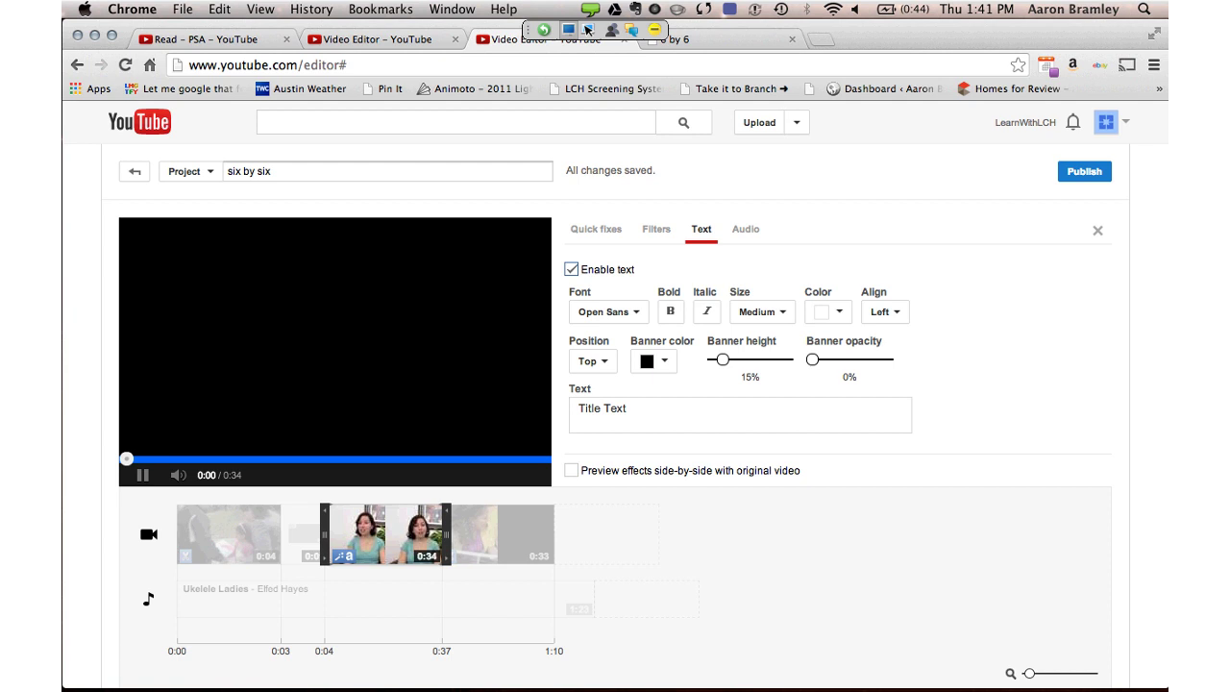
key("space")
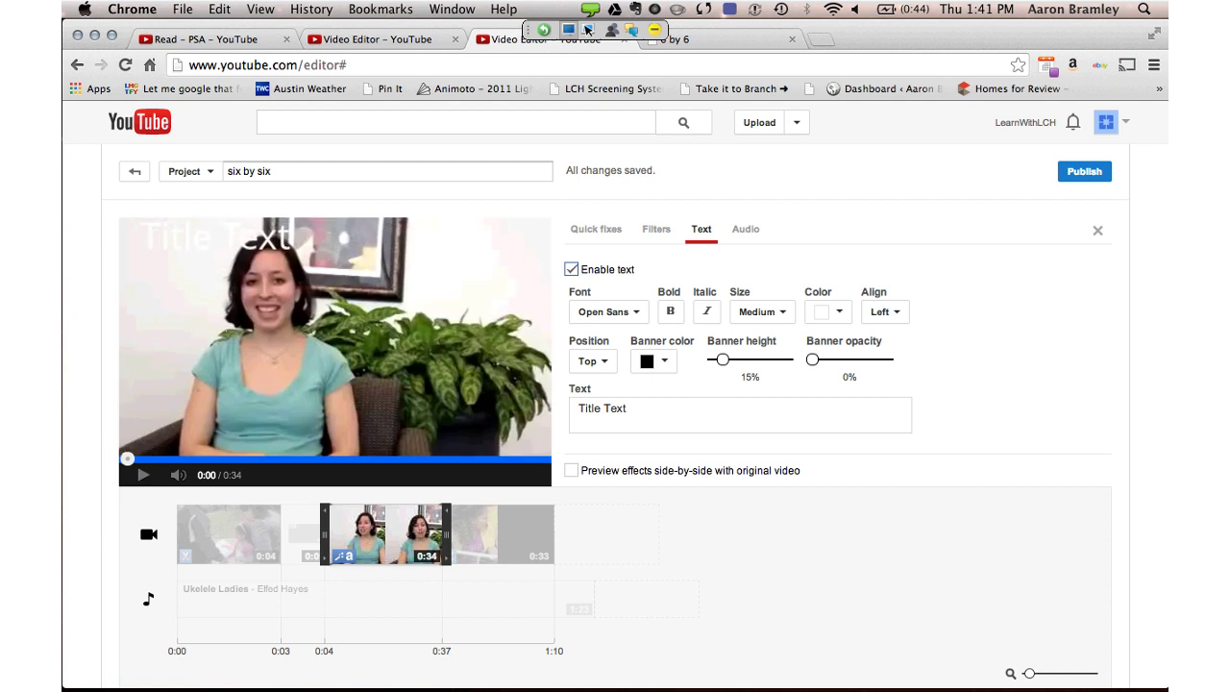
key("Right")
key("Right")
key("Right")
key("Right")
key("space")
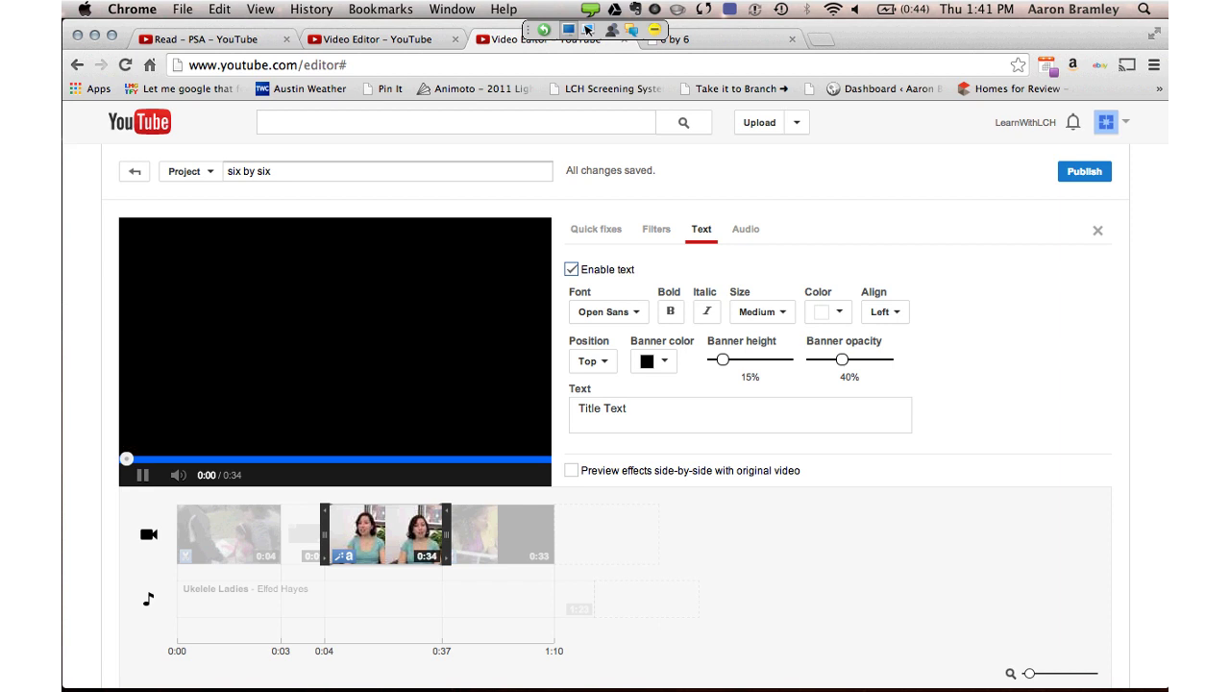
key("space")
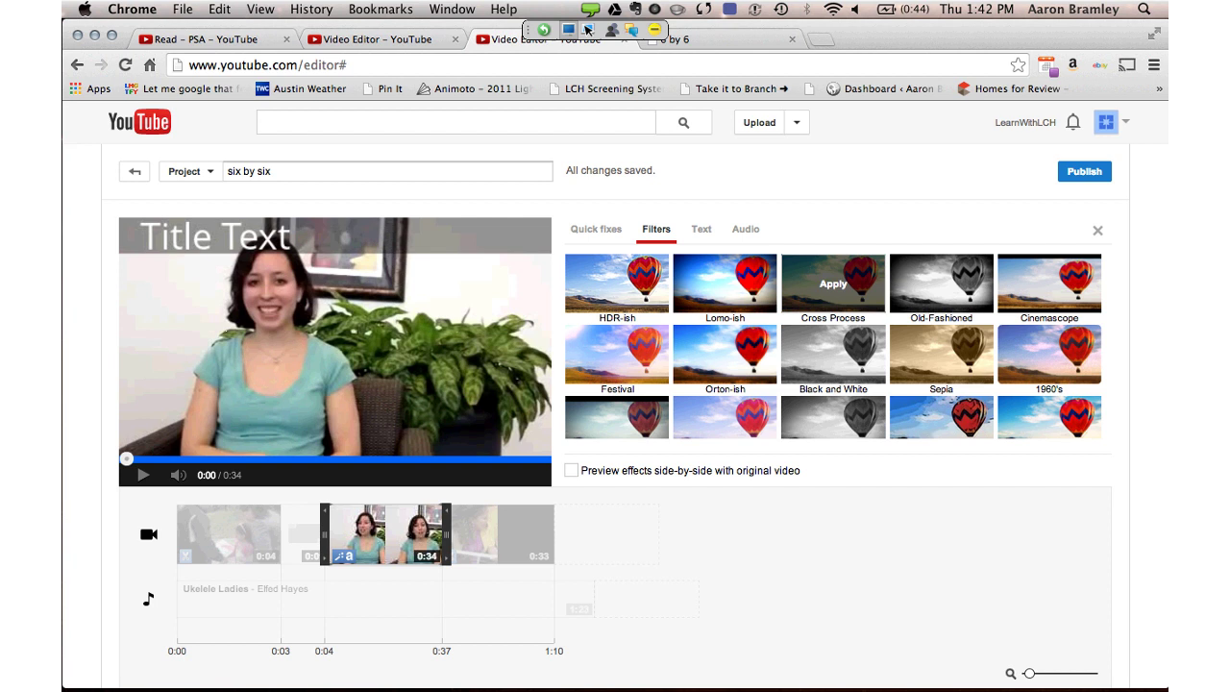
Remove the Lomo-ish filter from the clip and apply Heat Map instead
scroll(941, 327, "down", 4)
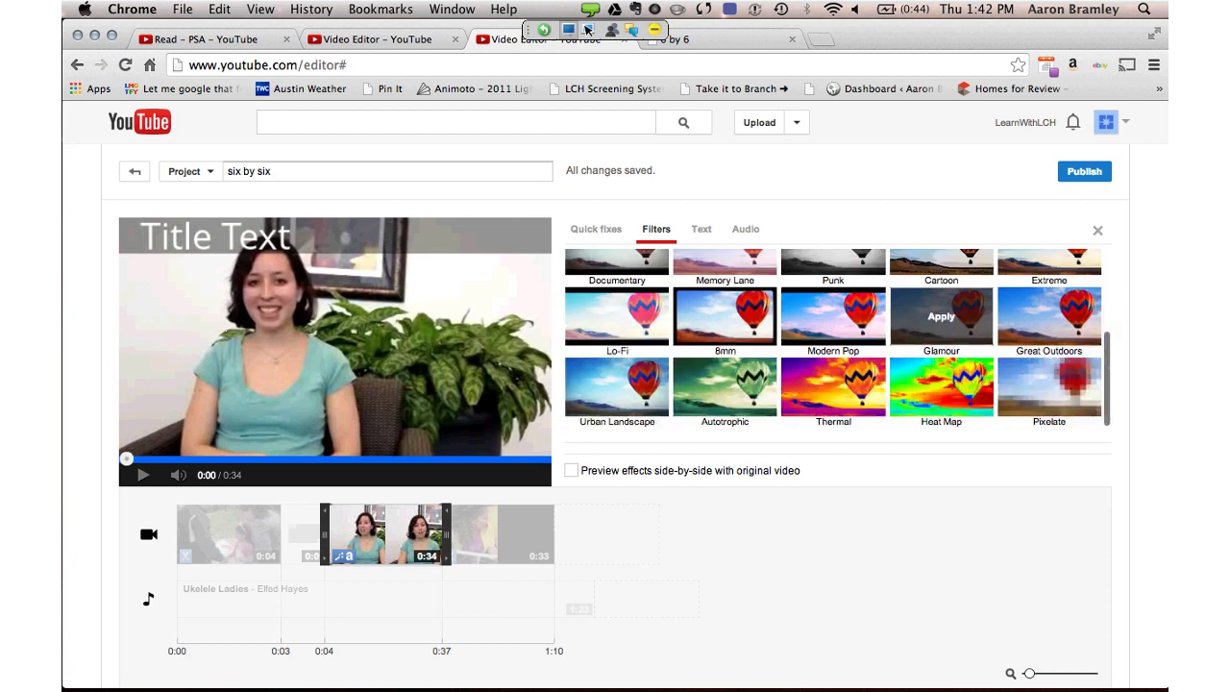
scroll(941, 316, "down", 2)
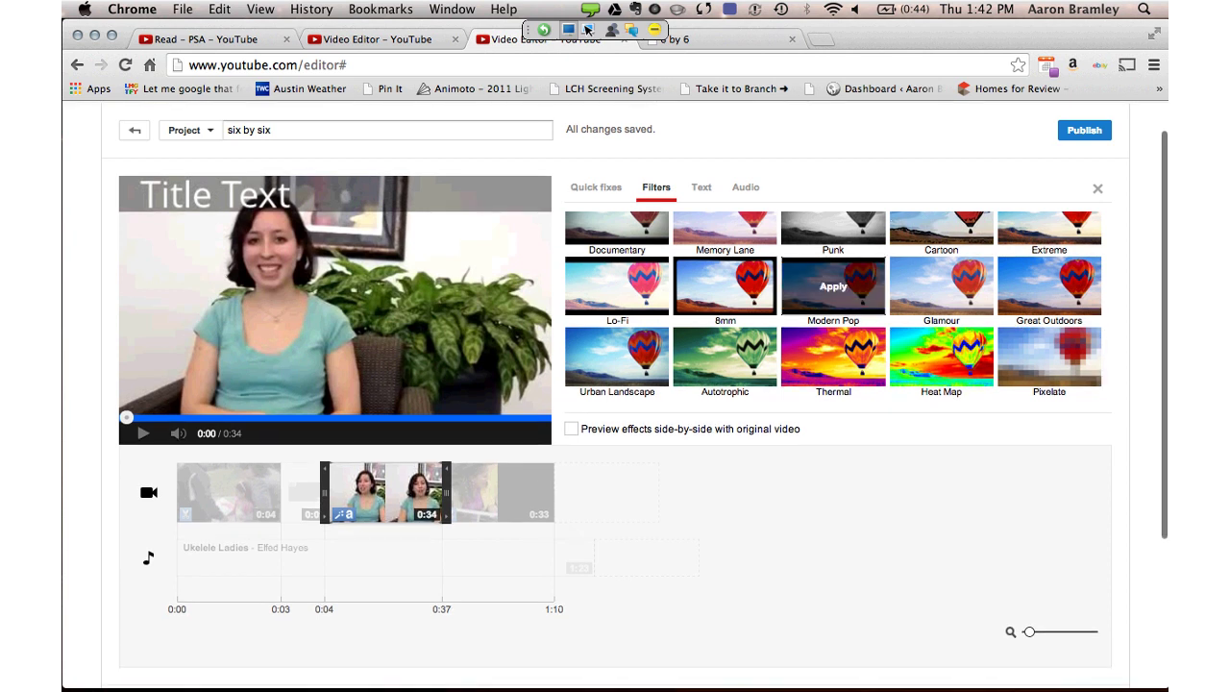
scroll(837, 327, "up", 5)
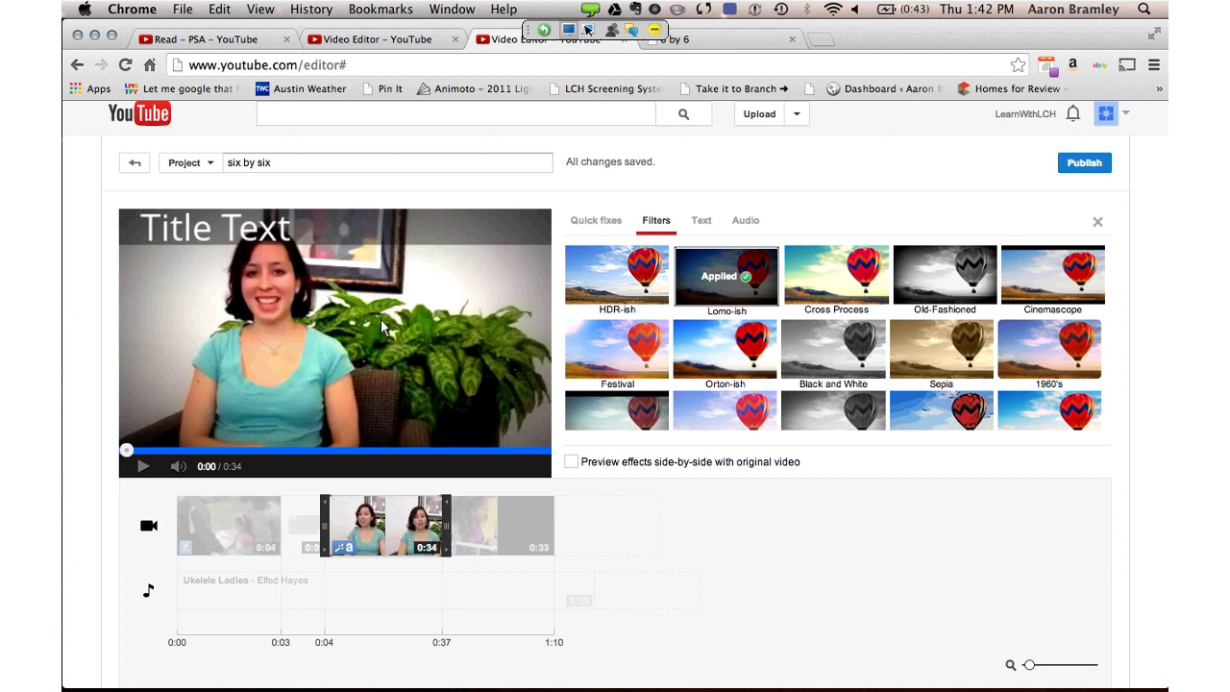
left_click(617, 276)
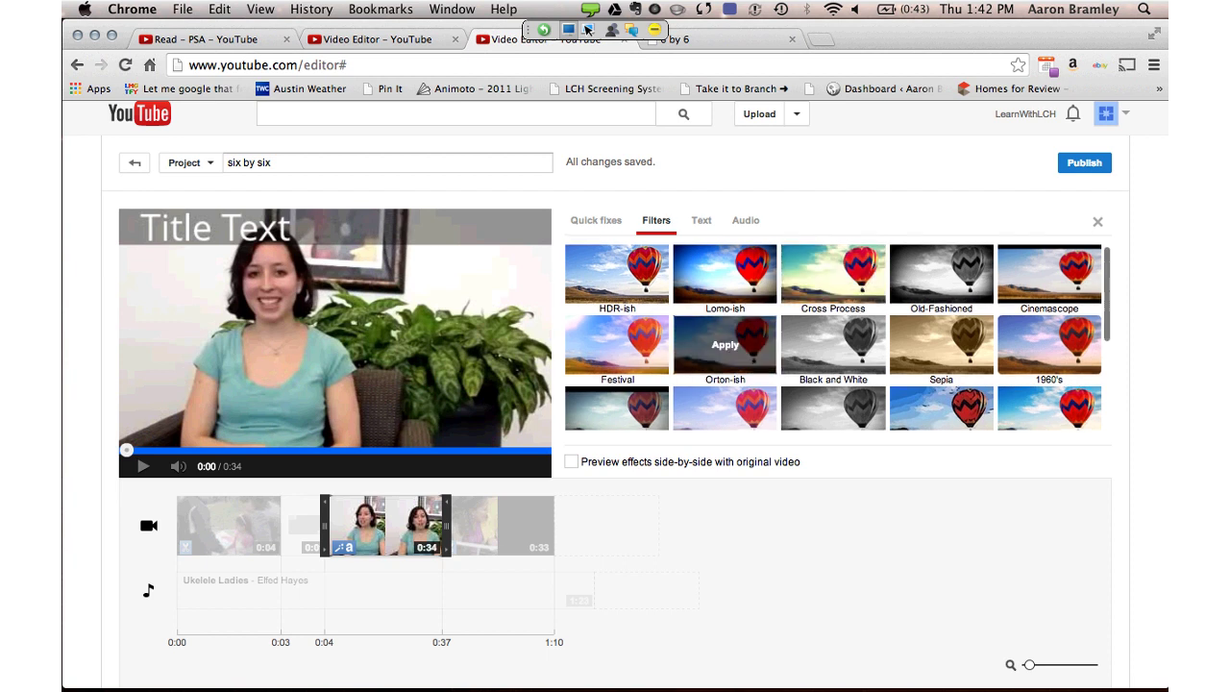
scroll(725, 327, "down", 3)
scroll(726, 365, "down", 1)
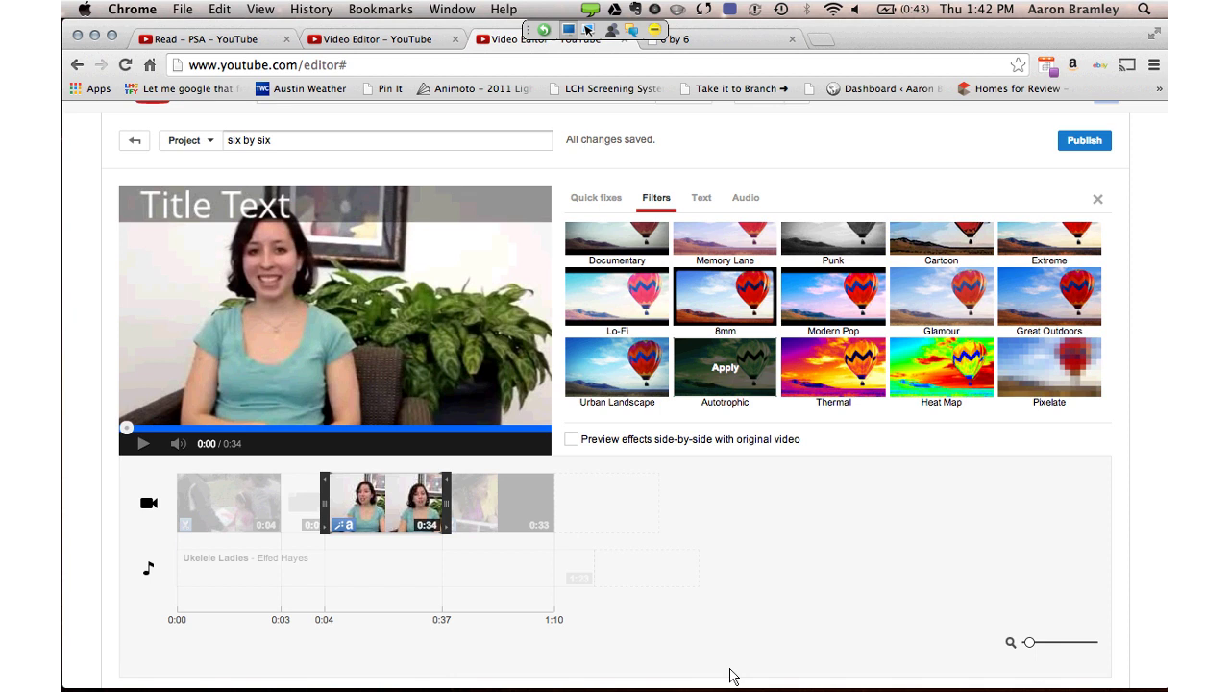
left_click(941, 367)
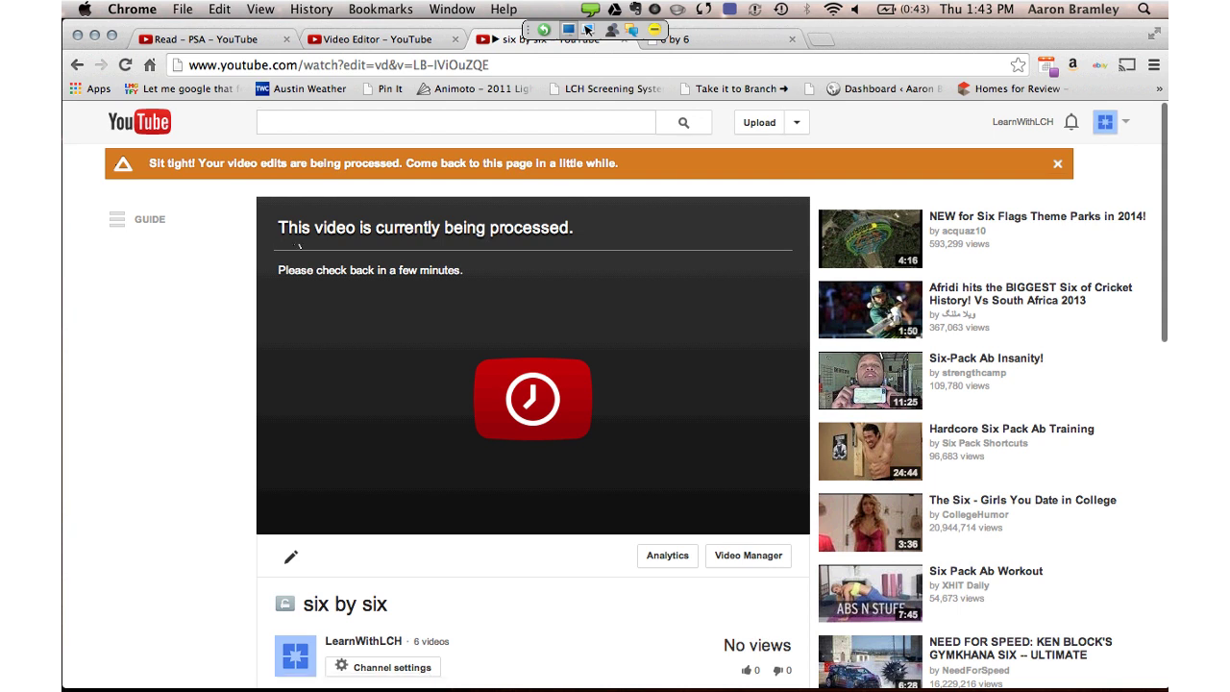
Go to the Video Manager from the menu beside Upload
scroll(198, 143, "down", 2)
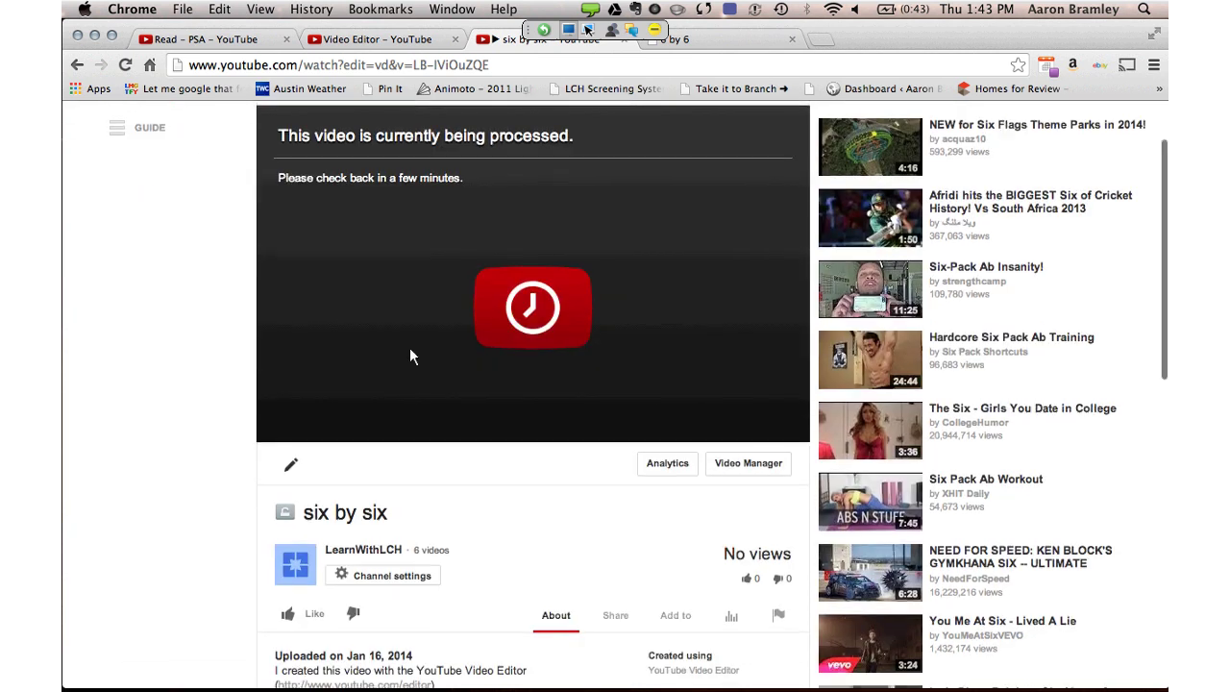
scroll(410, 353, "up", 2)
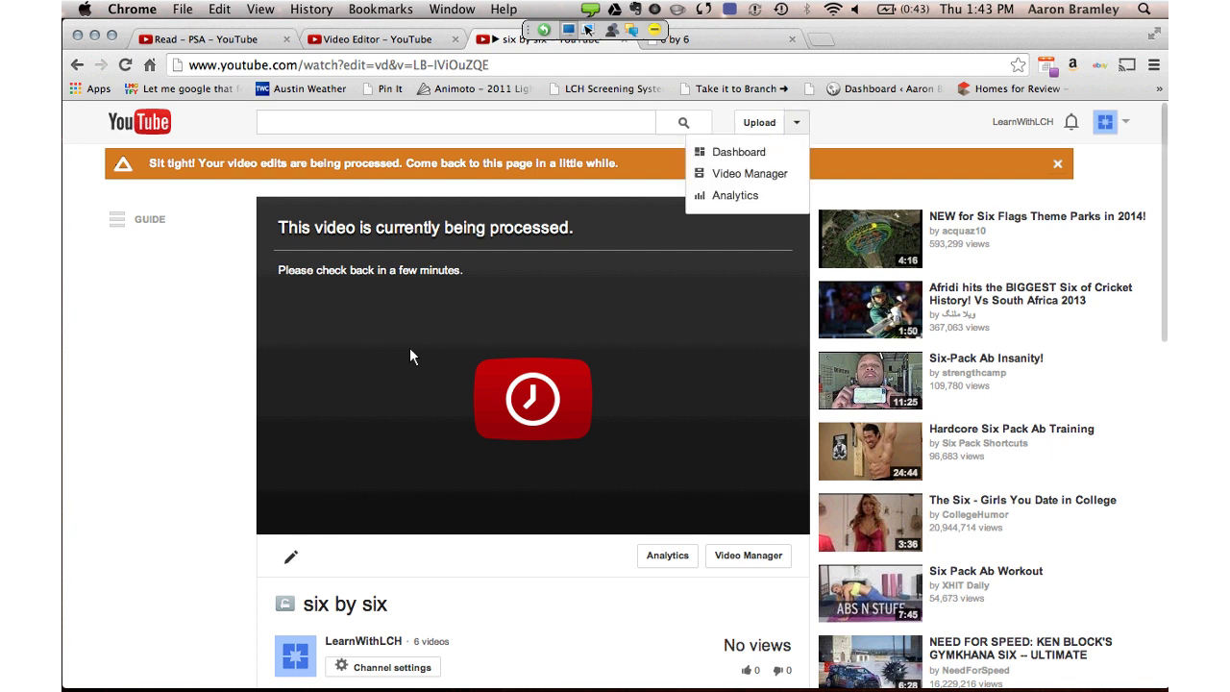
left_click(749, 173)
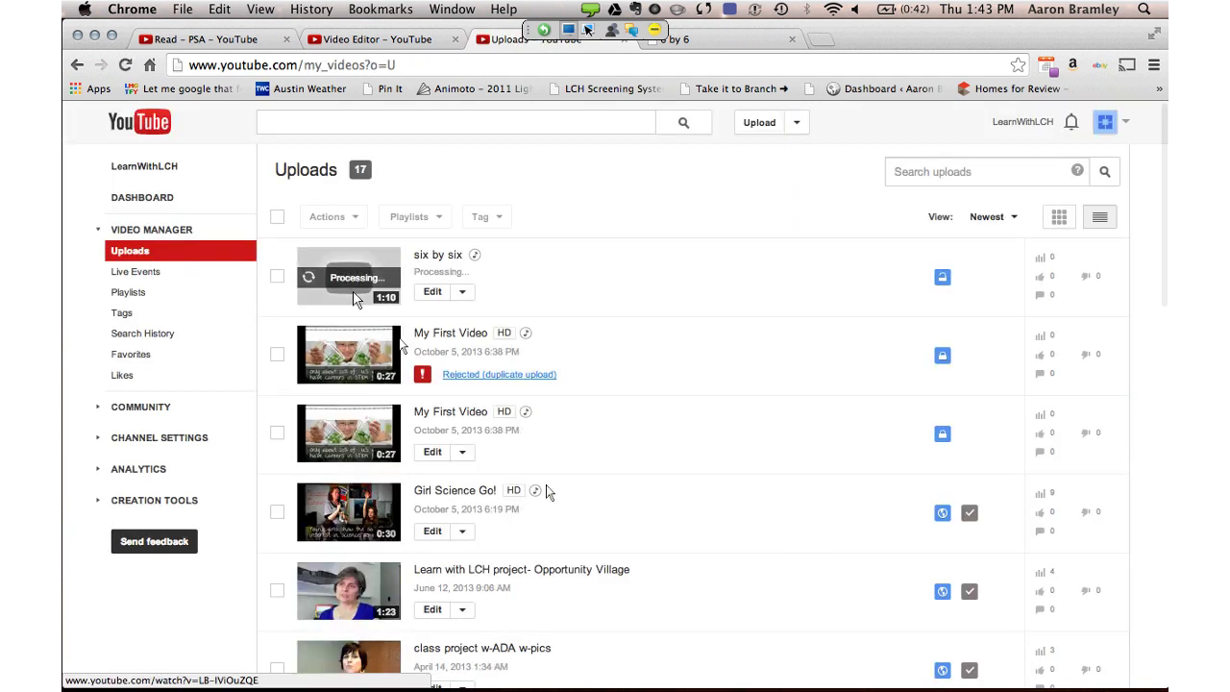
Open the six by six video's Info and Settings page from Uploads
left_click(432, 373)
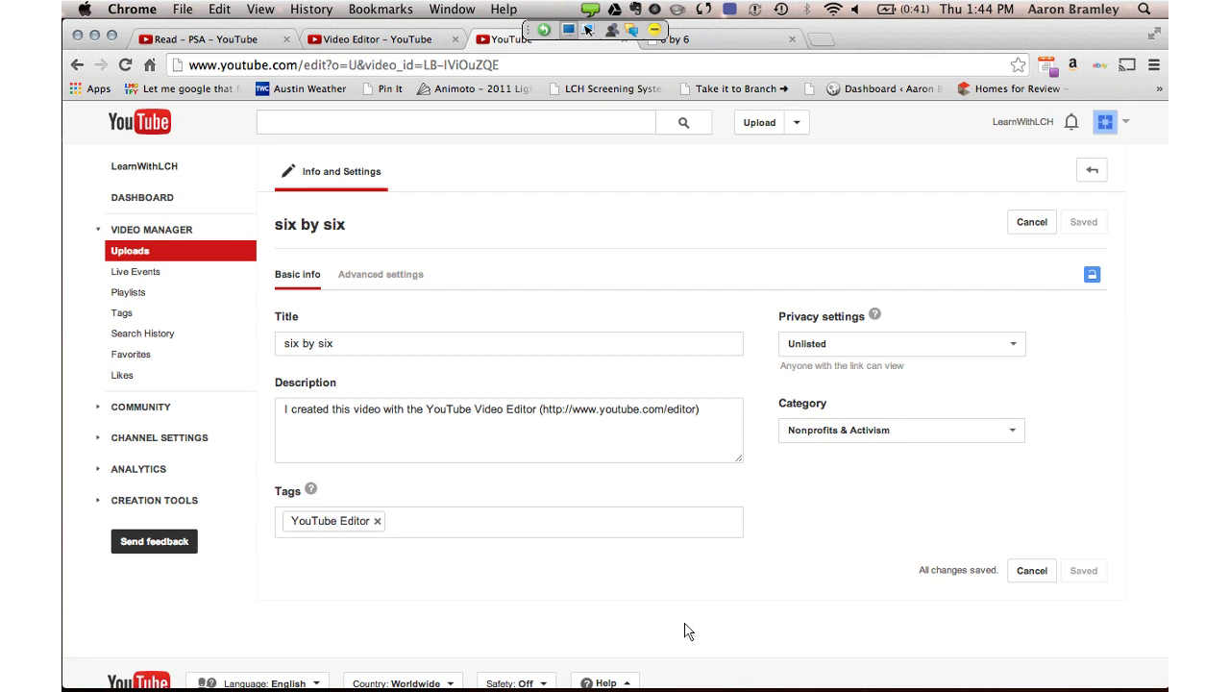
Correct the title's capitalization to 'Six By Six'
left_click_drag(335, 343, 284, 343)
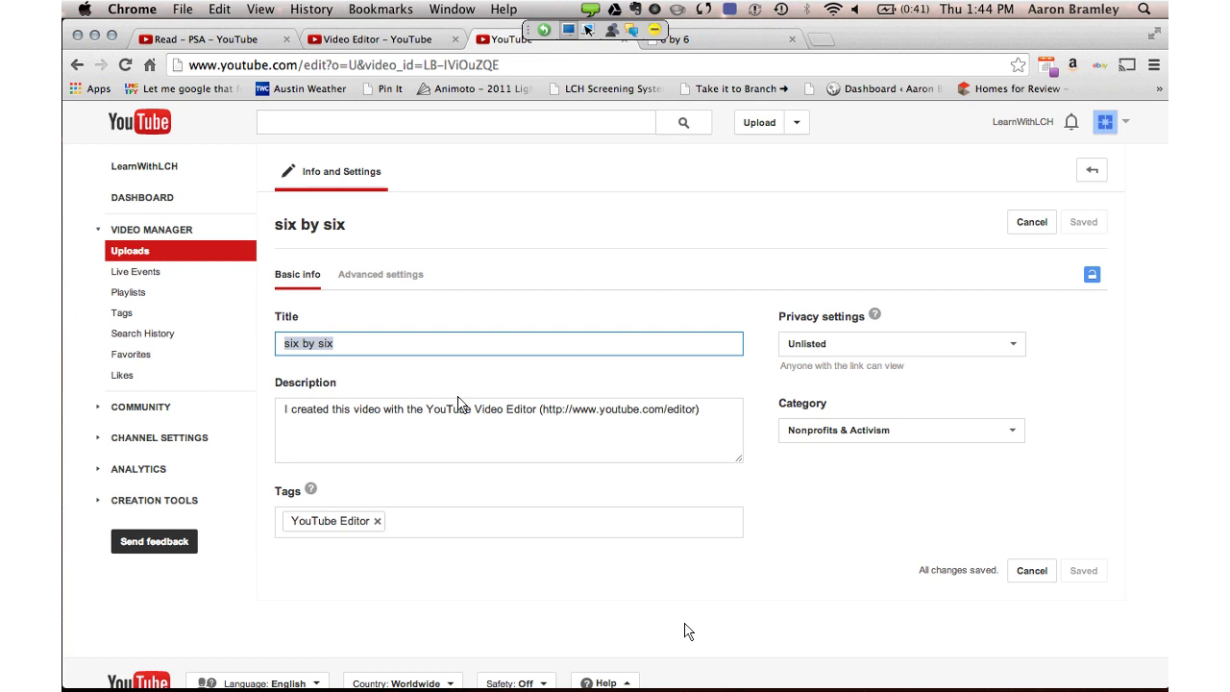
key("Left")
key("Right")
key("BackSpace")
type("X")
key("Left")
key("Left")
key("Left")
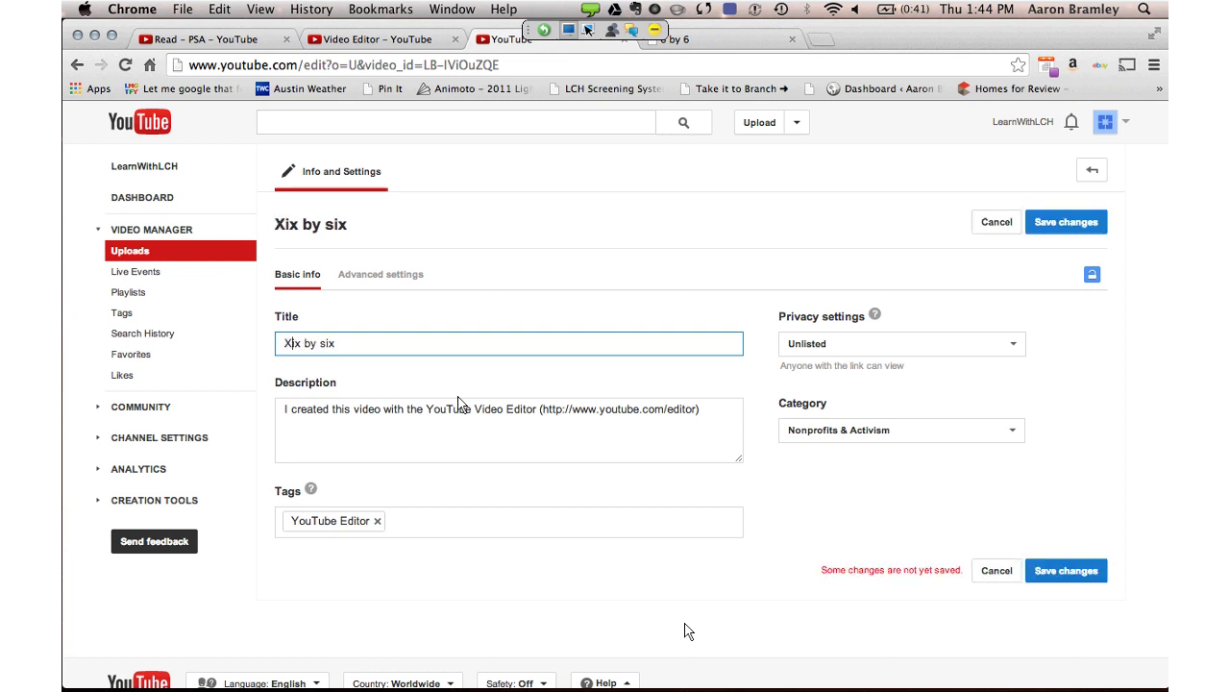
key("BackSpace")
type("s")
key("BackSpace")
type("S")
key("Right")
key("Right")
key("Right")
key("Right")
key("Right")
key("Right")
key("Right")
key("BackSpace")
type("S")
key("Left")
key("Left")
key("Left")
key("Left")
key("Left")
key("Left")
key("BackSpace")
type("S")
key("Left")
key("Left")
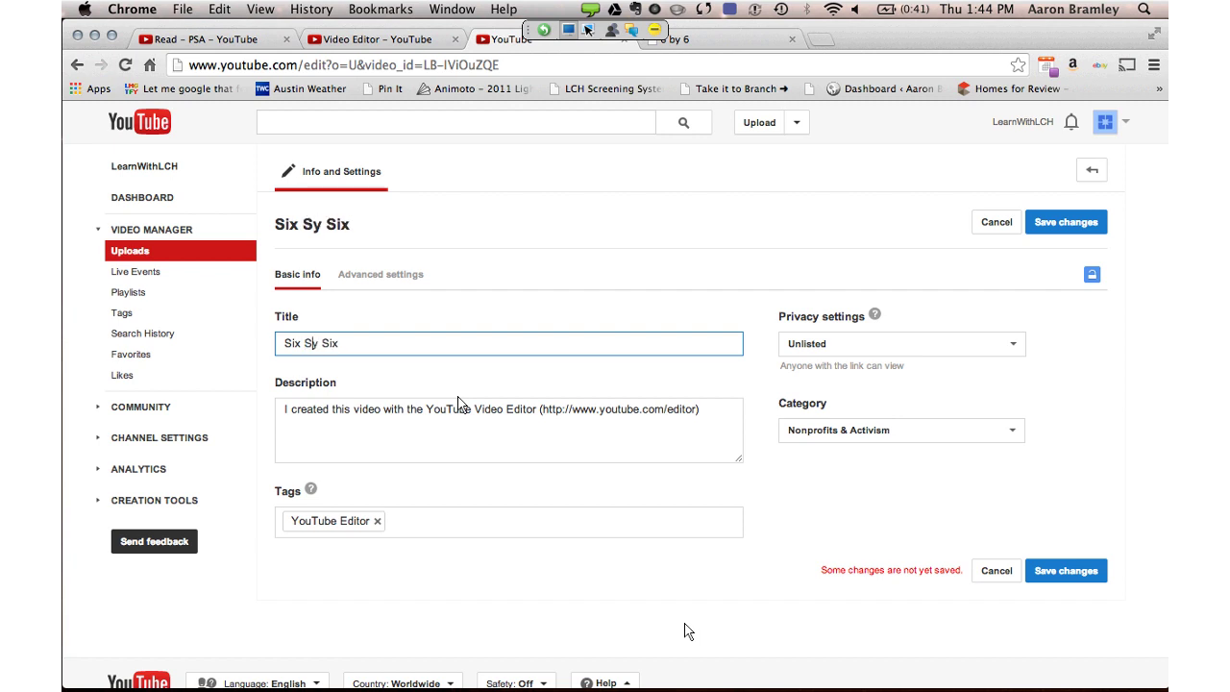
key("BackSpace")
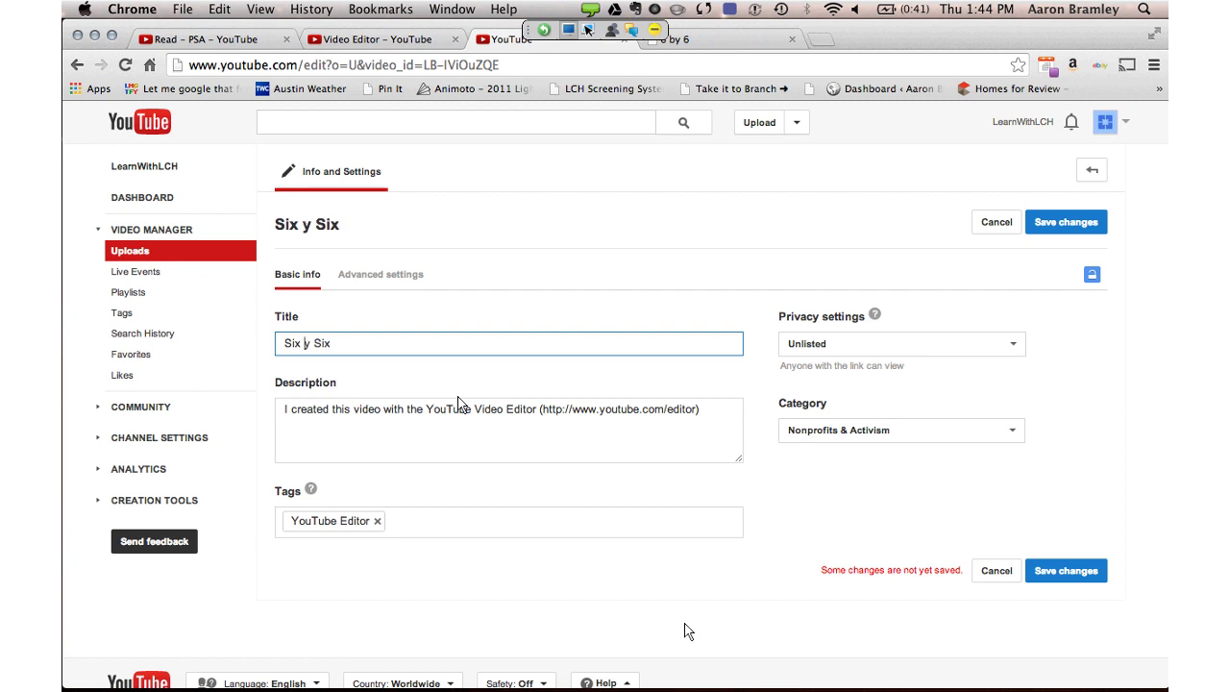
type("B")
Prefix the title with 'The Early Program'
key("Left")
key("Left")
key("Left")
key("Left")
key("Left")
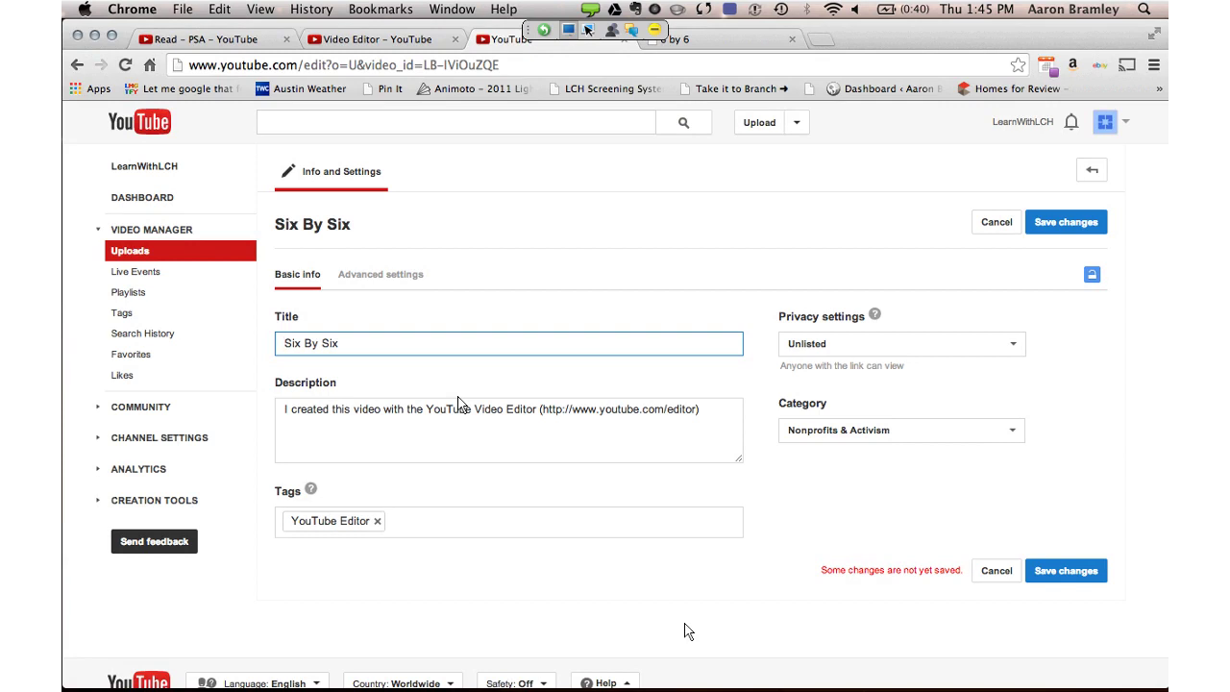
type("The")
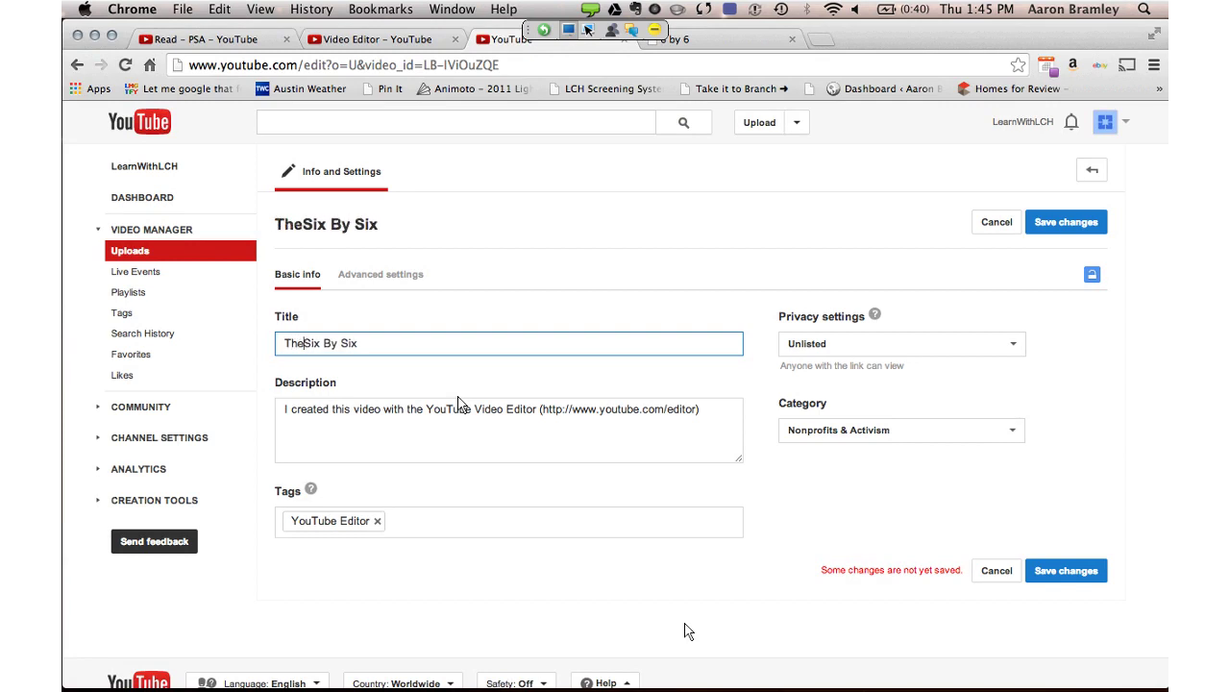
type(" Early P")
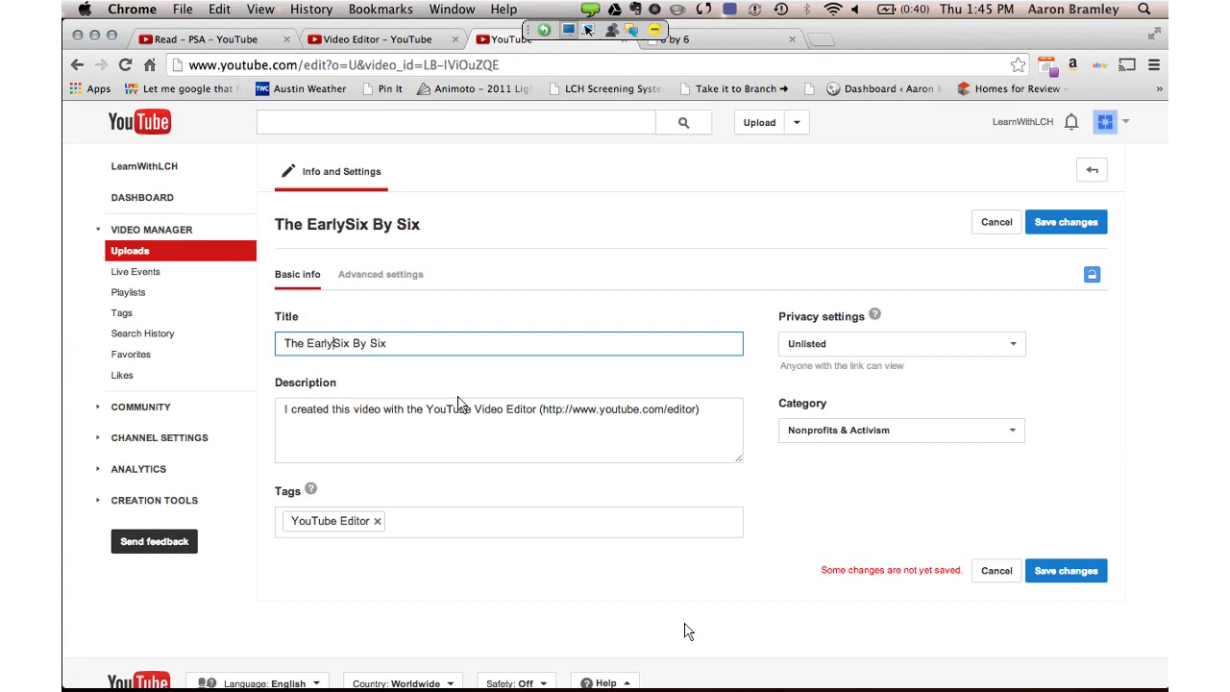
type("rogram")
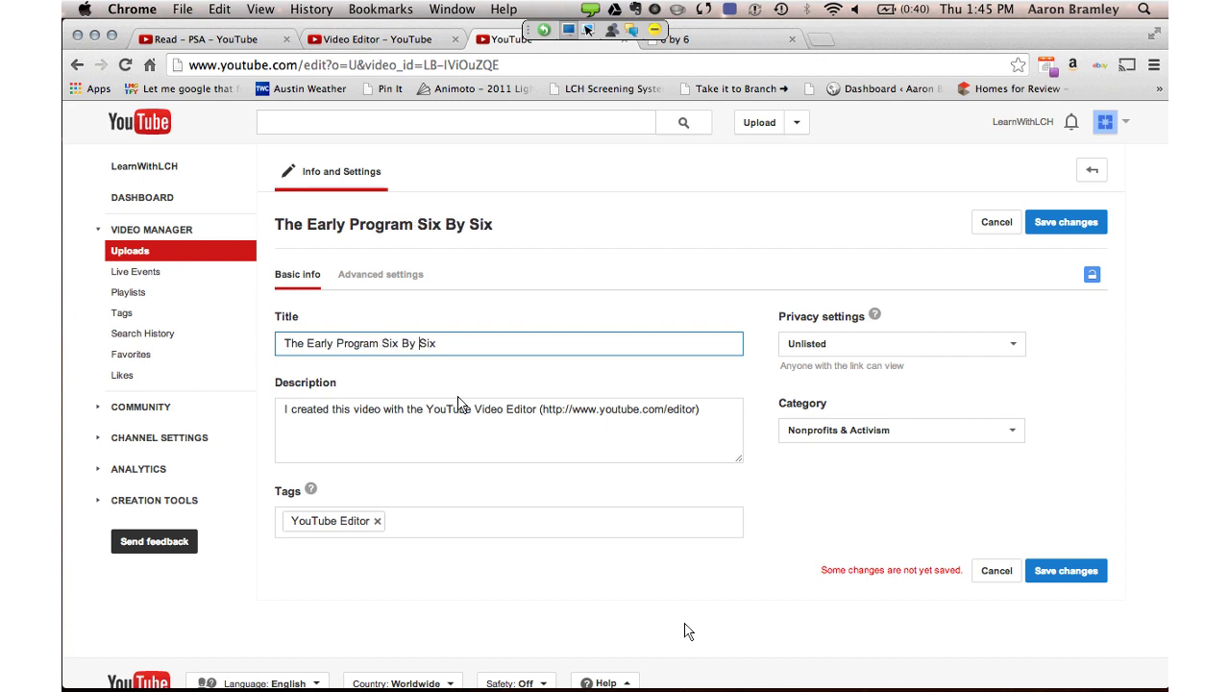
key("End")
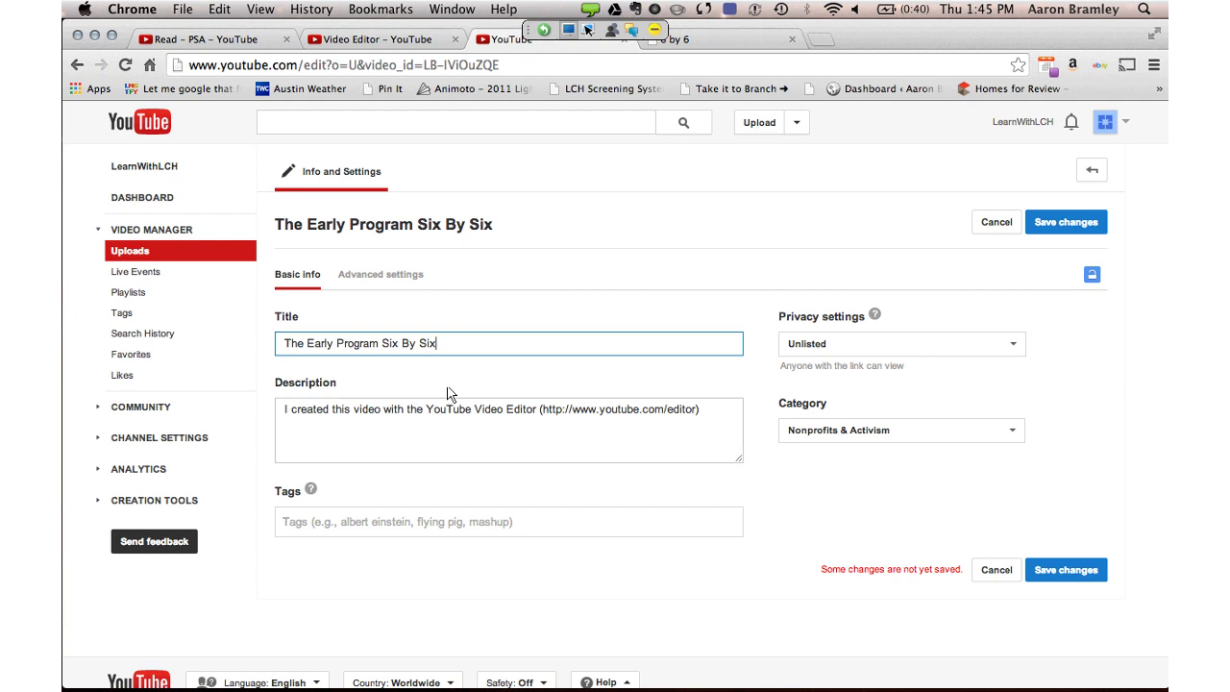
Empty the description, insert 'Literacy' after 'Early' in the title, then switch to Evernote
key("Tab")
key("BackSpace")
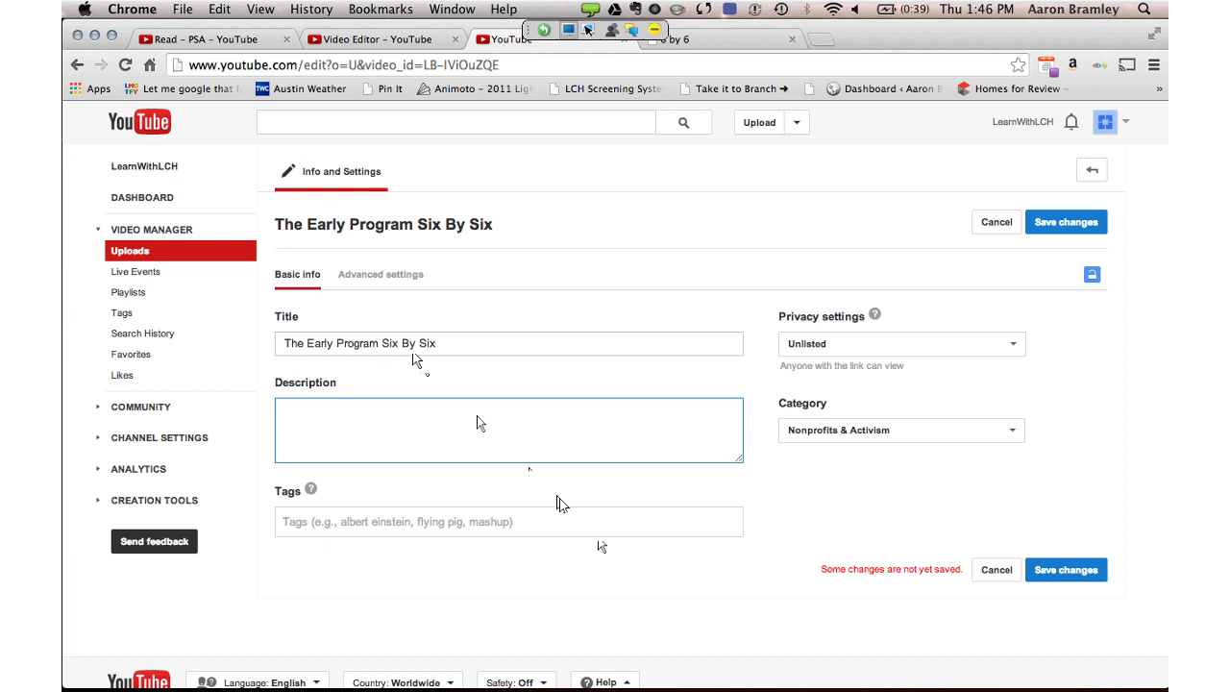
left_click(333, 344)
type("Li")
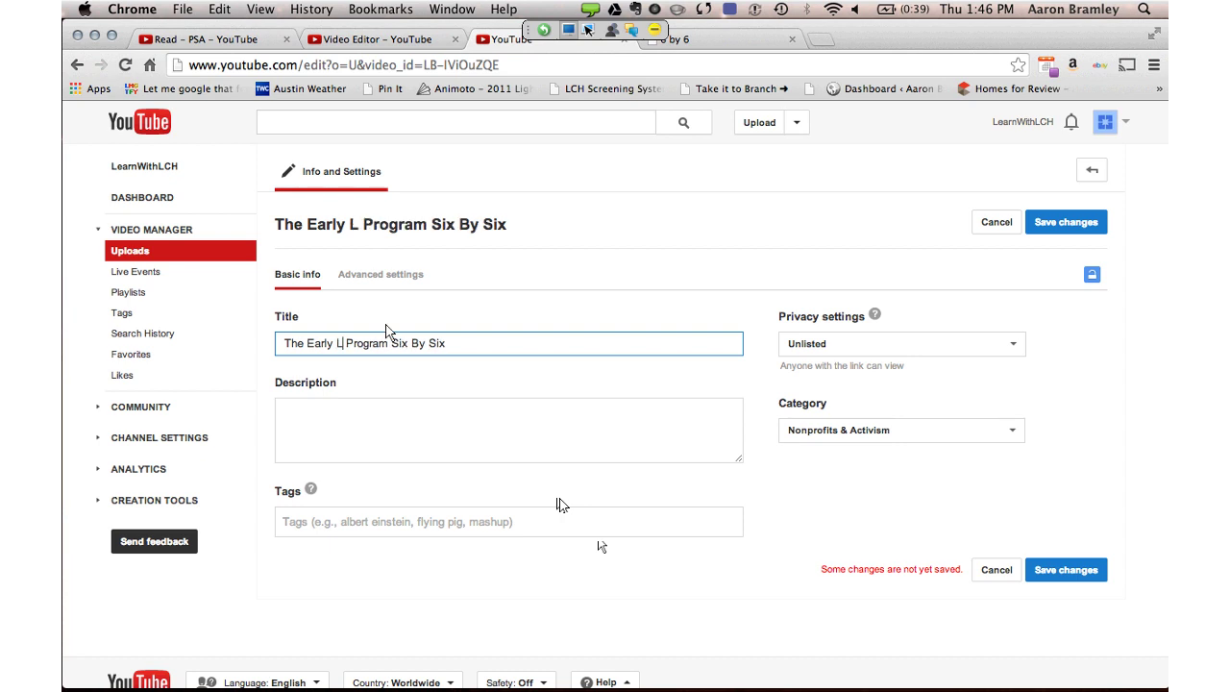
type("teracy")
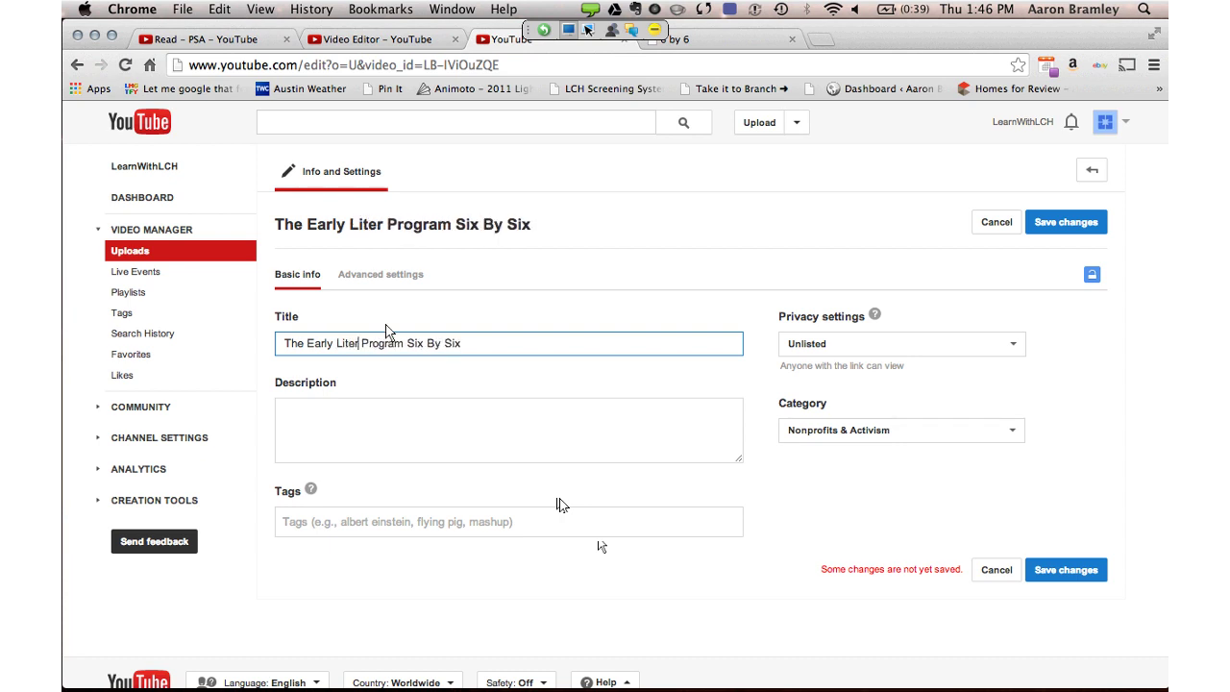
left_click(456, 401)
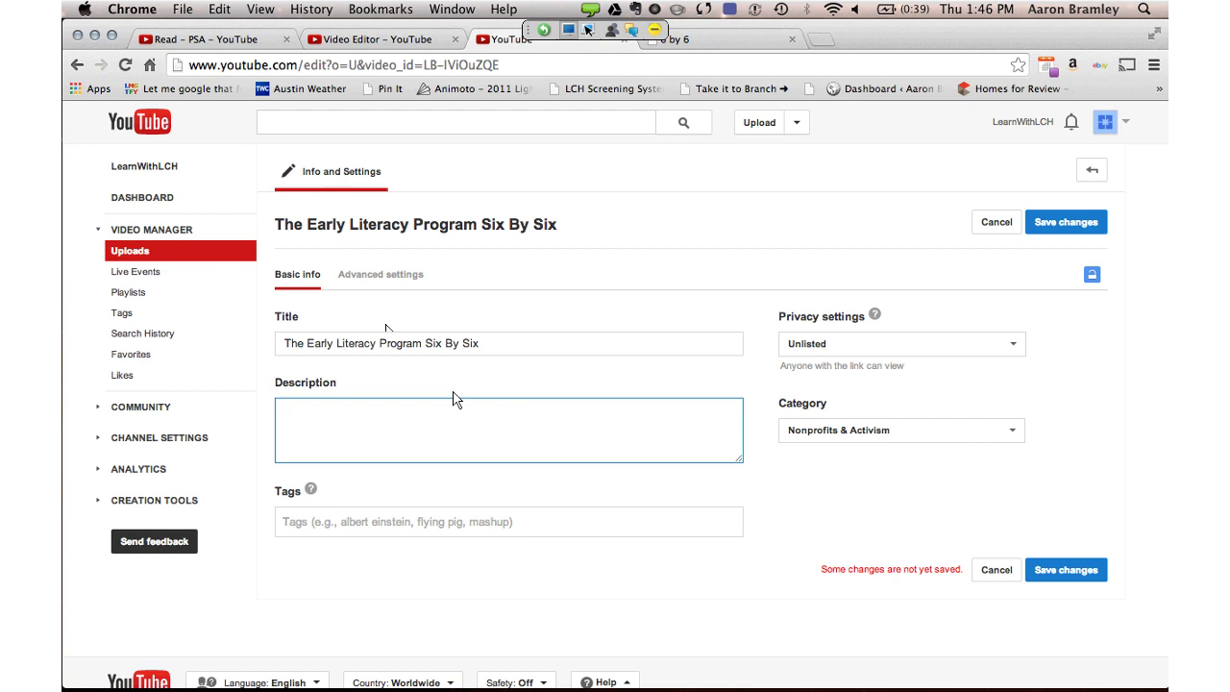
mouse_move(635, 580)
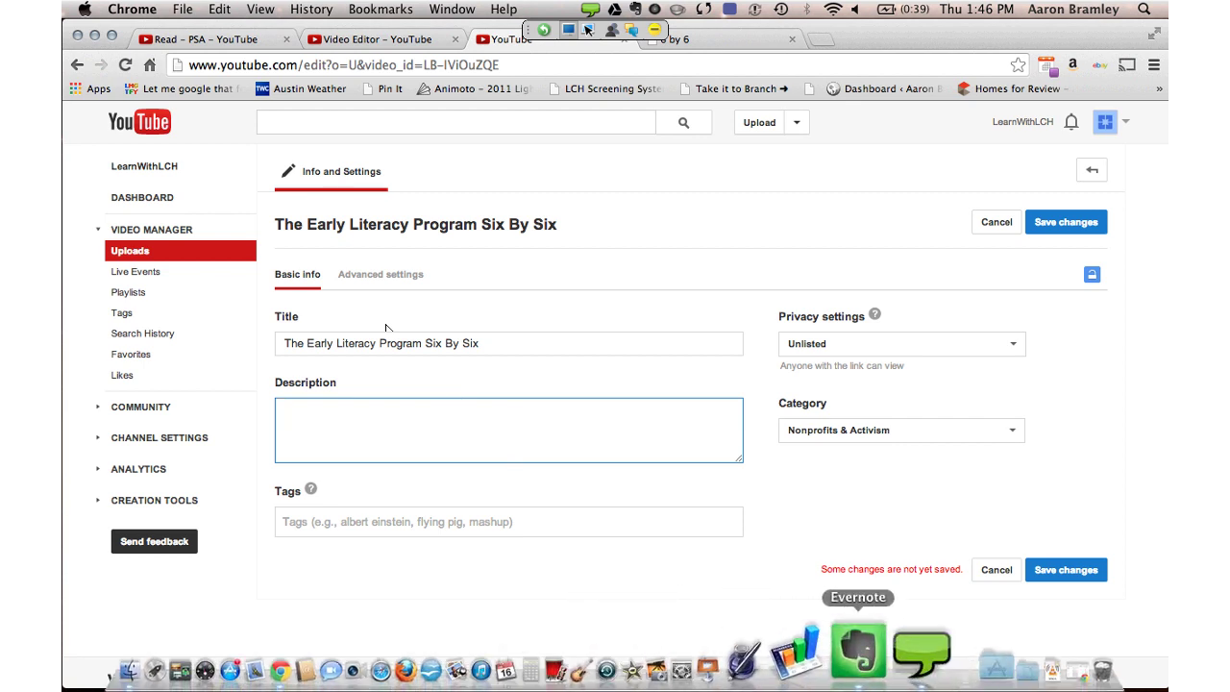
left_click(858, 649)
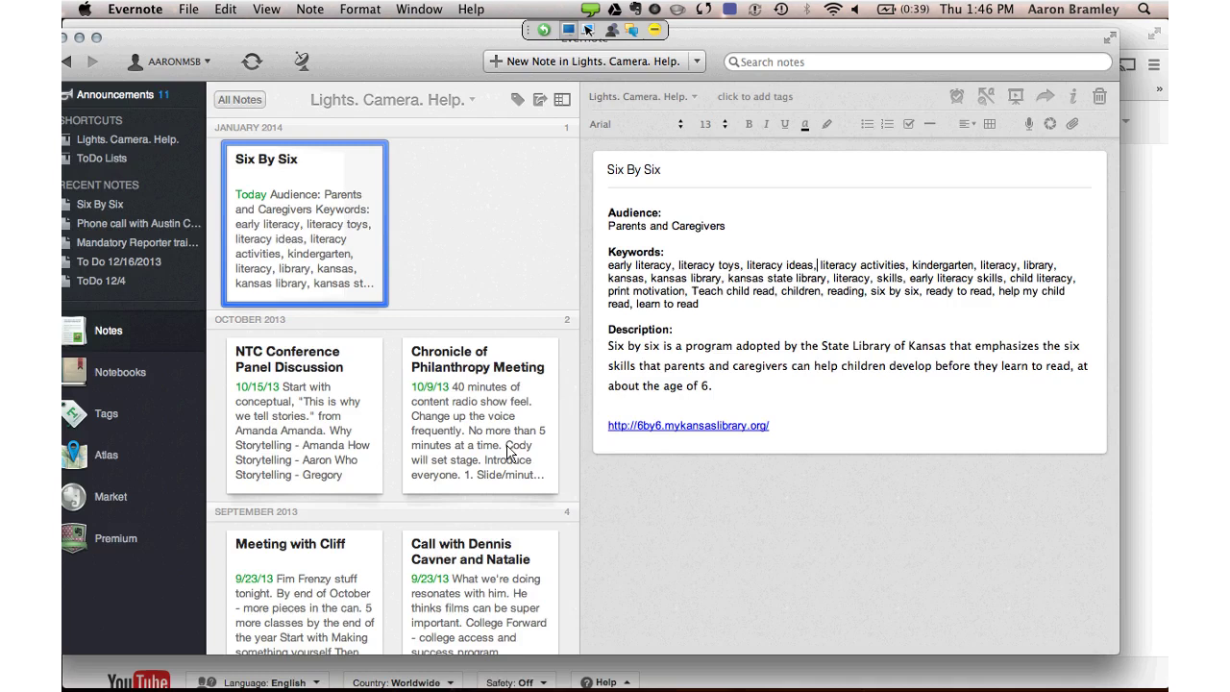
triple_click(699, 226)
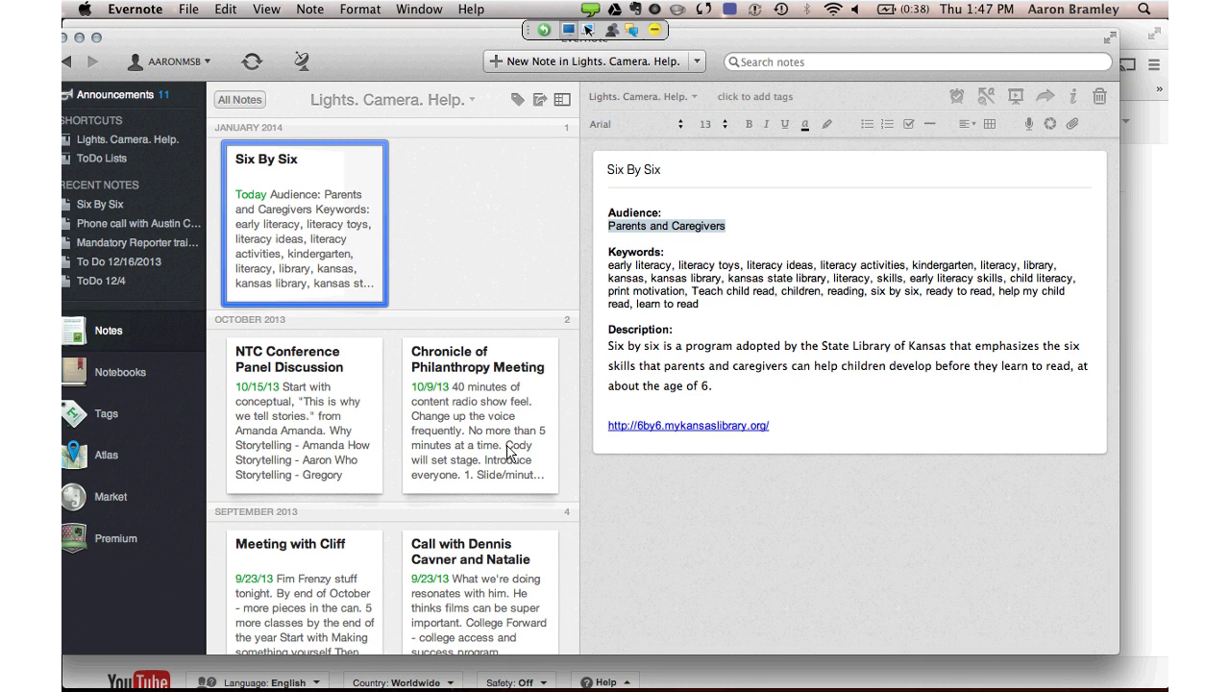
left_click_drag(607, 265, 725, 277)
left_click(726, 278)
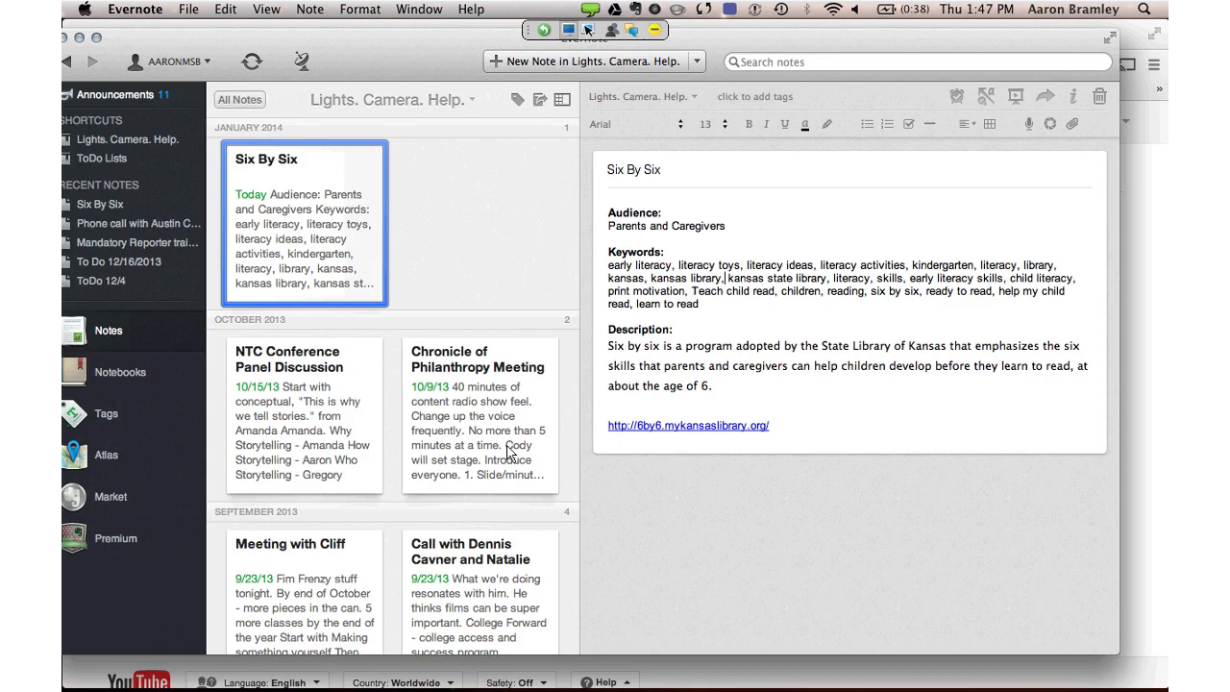
Select all keywords in the Six By Six note and return to the YouTube edit page
key("BackSpace")
key("BackSpace")
key("BackSpace")
key("BackSpace")
key("BackSpace")
key("BackSpace")
key("BackSpace")
key("BackSpace")
key("BackSpace")
key("BackSpace")
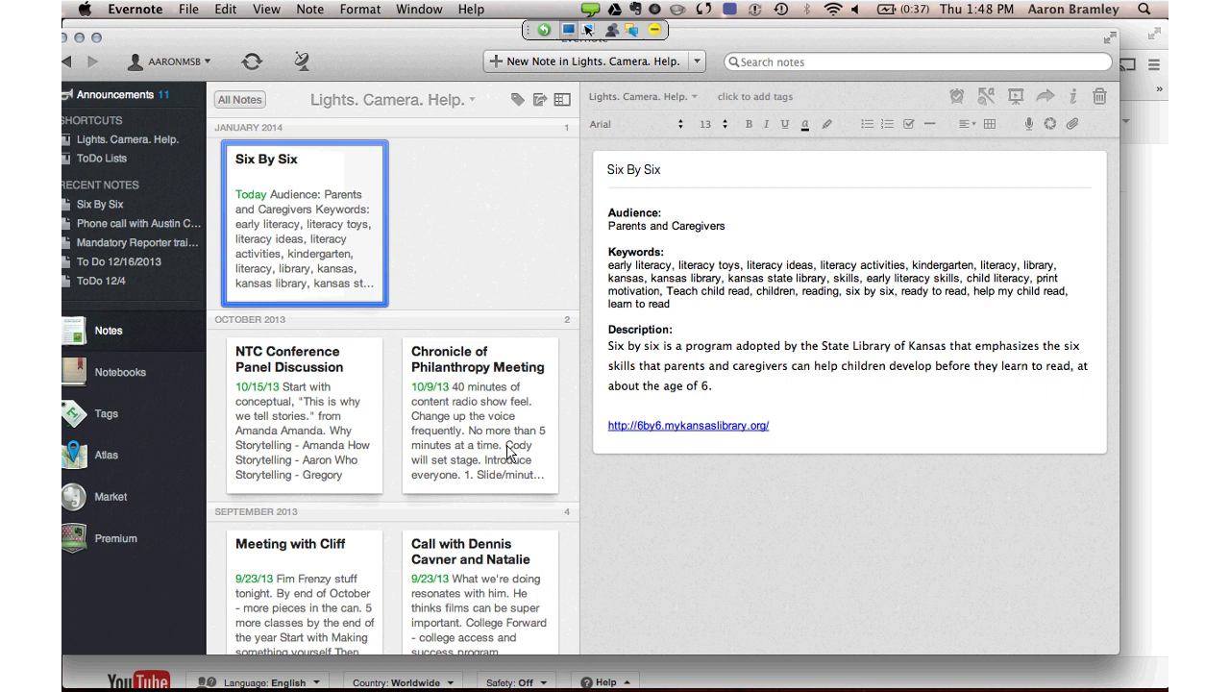
key("shift+Right")
key("shift+Right")
key("shift+Right")
key("shift+Right")
key("shift+Right")
key("shift+Right")
key("shift+Right")
key("shift+Right")
key("shift+Right")
key("shift+Right")
key("shift+Right")
key("shift+Right")
key("shift+Right")
key("shift+Right")
key("shift+Right")
key("shift+Right")
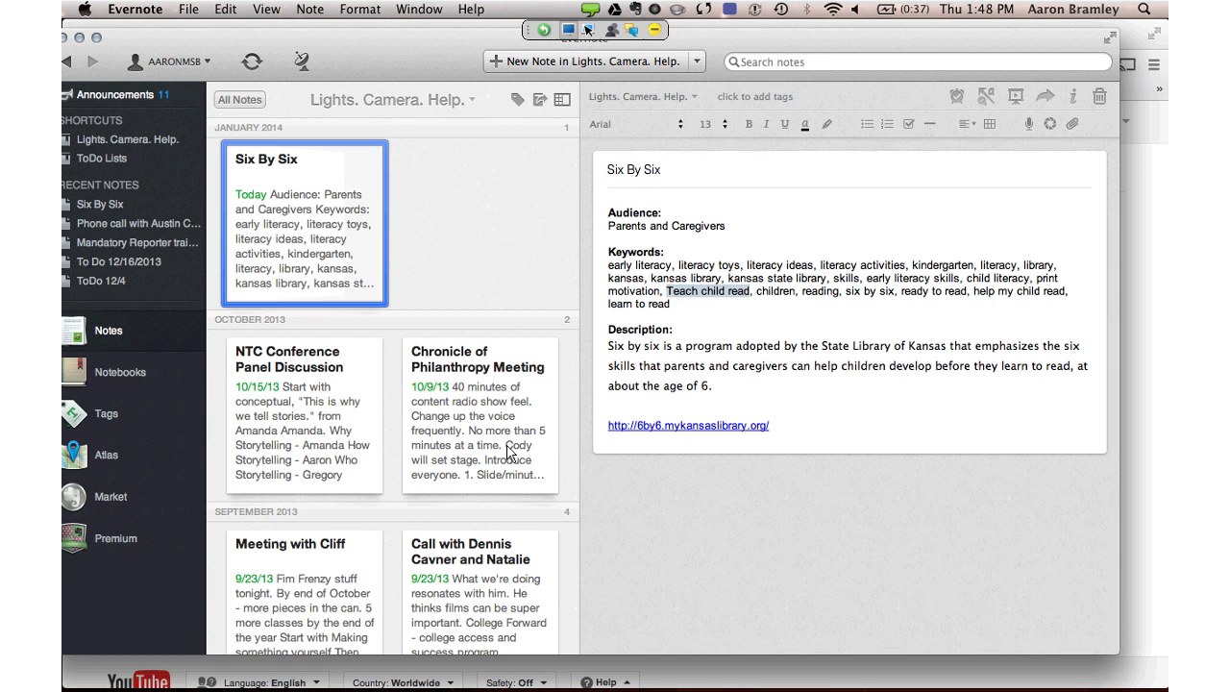
key("shift+Up")
key("shift+Up")
key("shift+Up")
key("super+c")
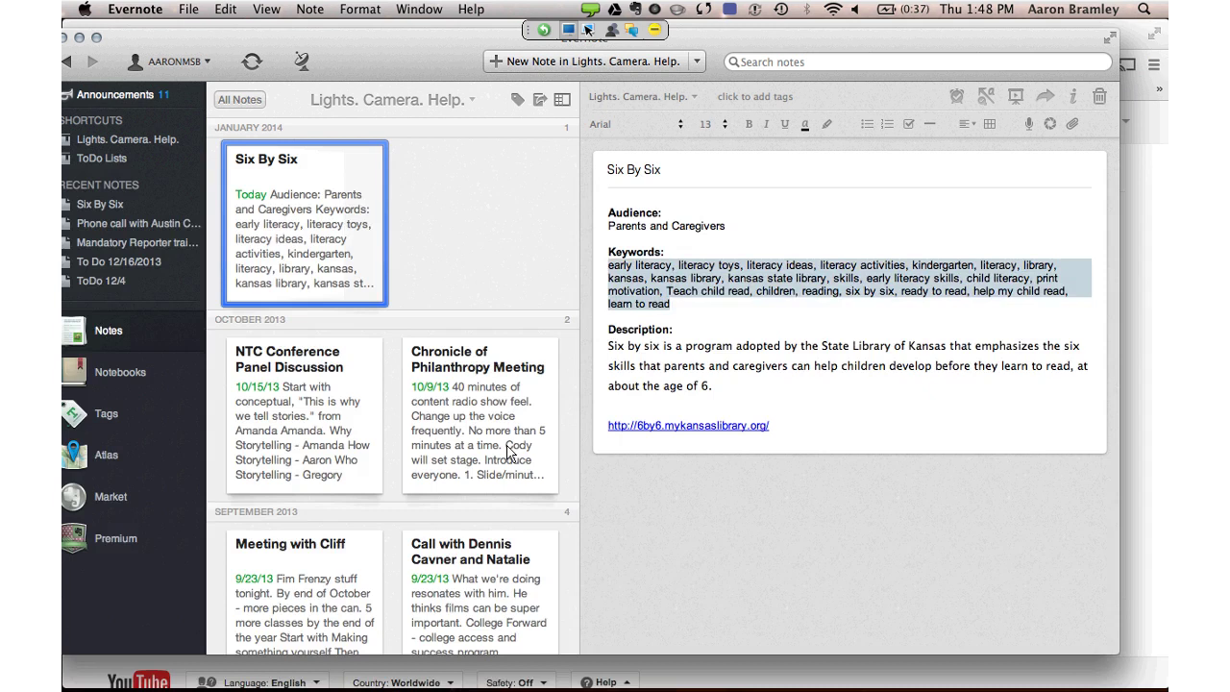
key("super+Tab")
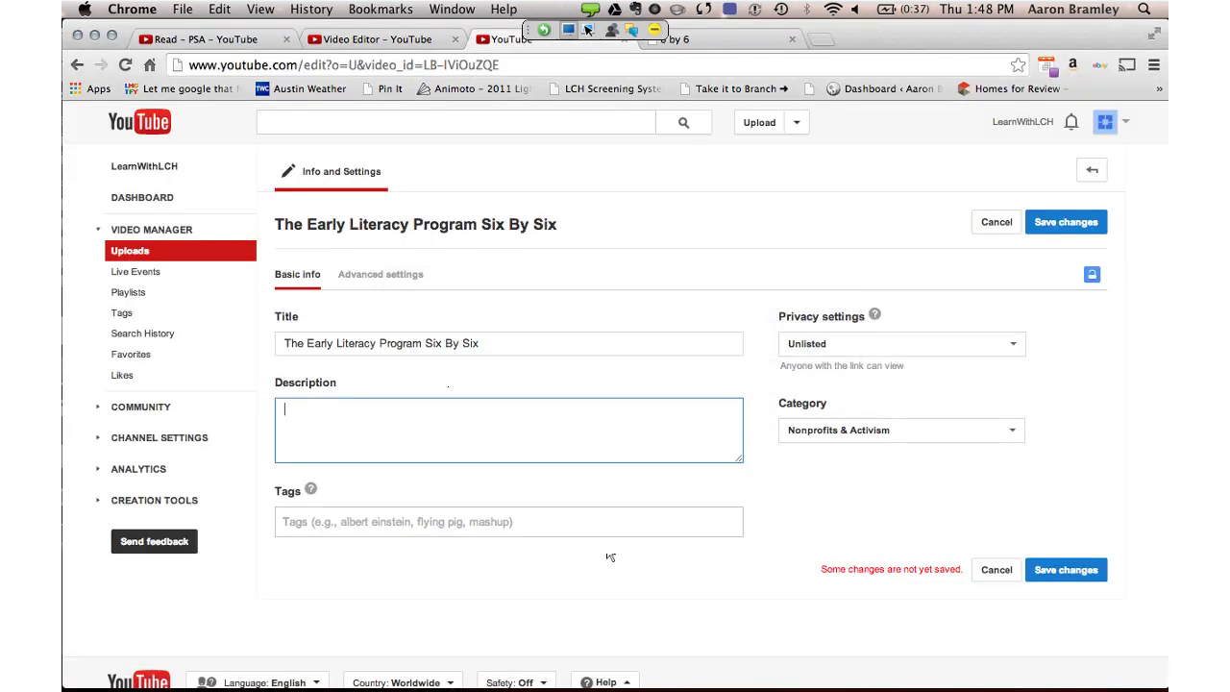
Paste the keywords, early literacy through learn to read, into the Tags field
key("Tab")
key("super+v")
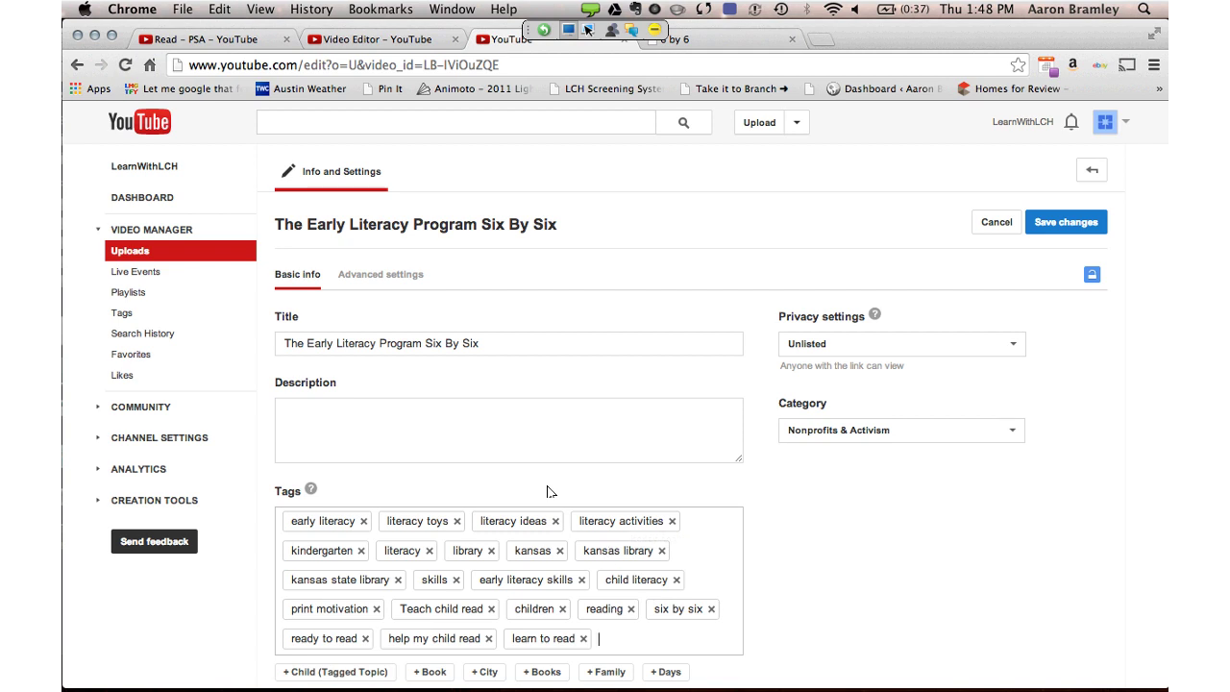
scroll(615, 394, "down", 3)
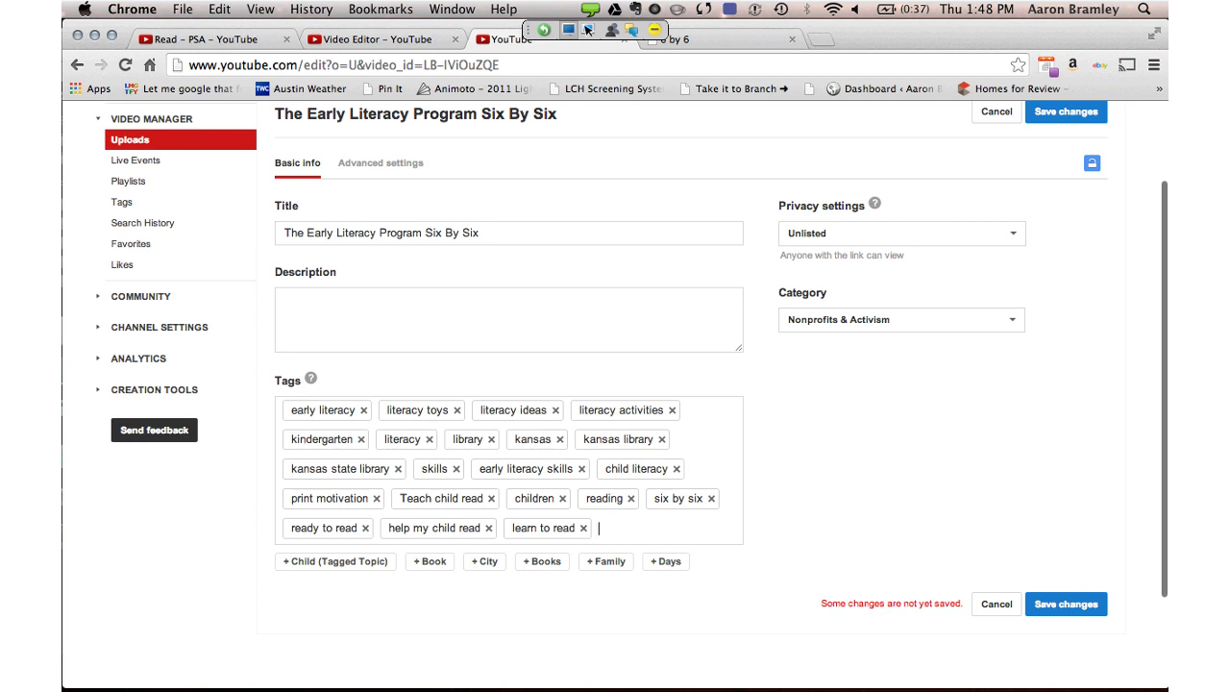
key("shift+Tab")
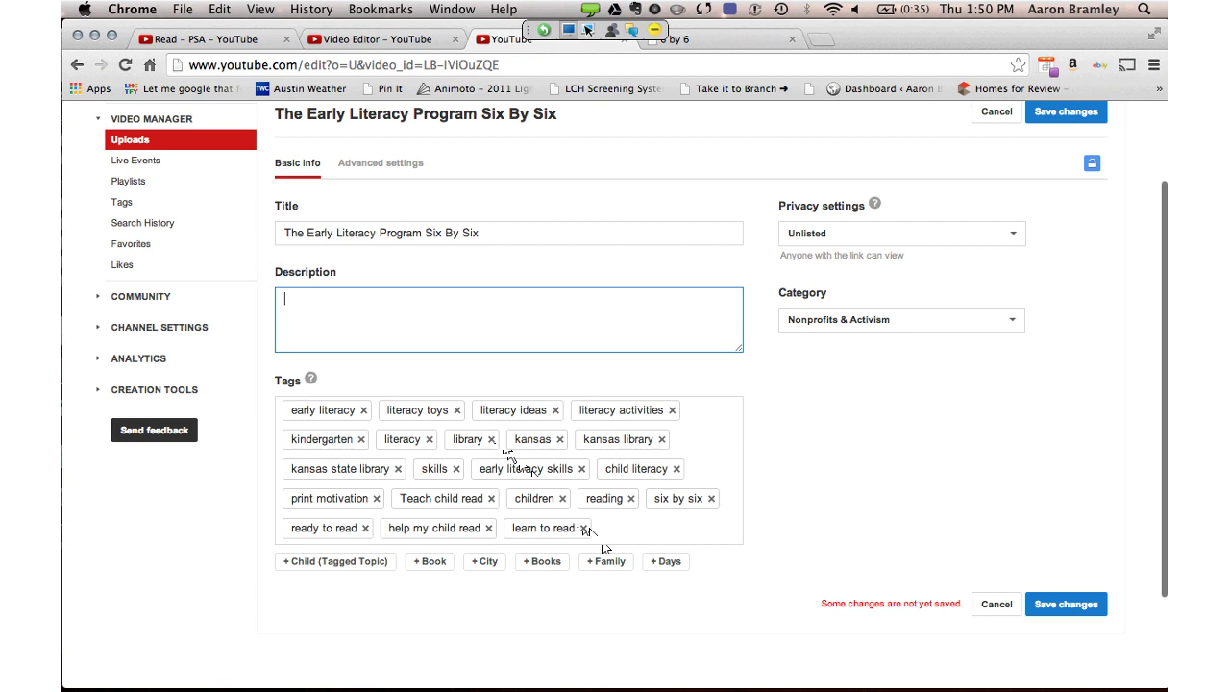
Set the video's privacy to Public and dismiss the Google+ notice
left_click(902, 233)
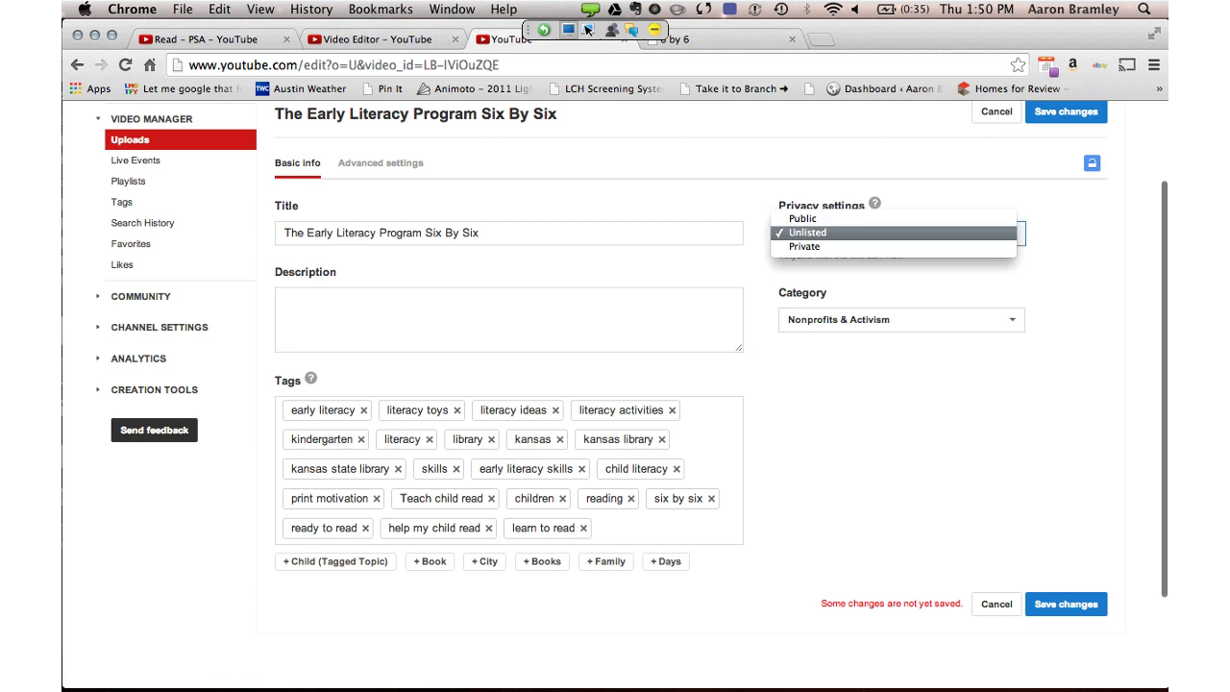
key("Up")
key("Return")
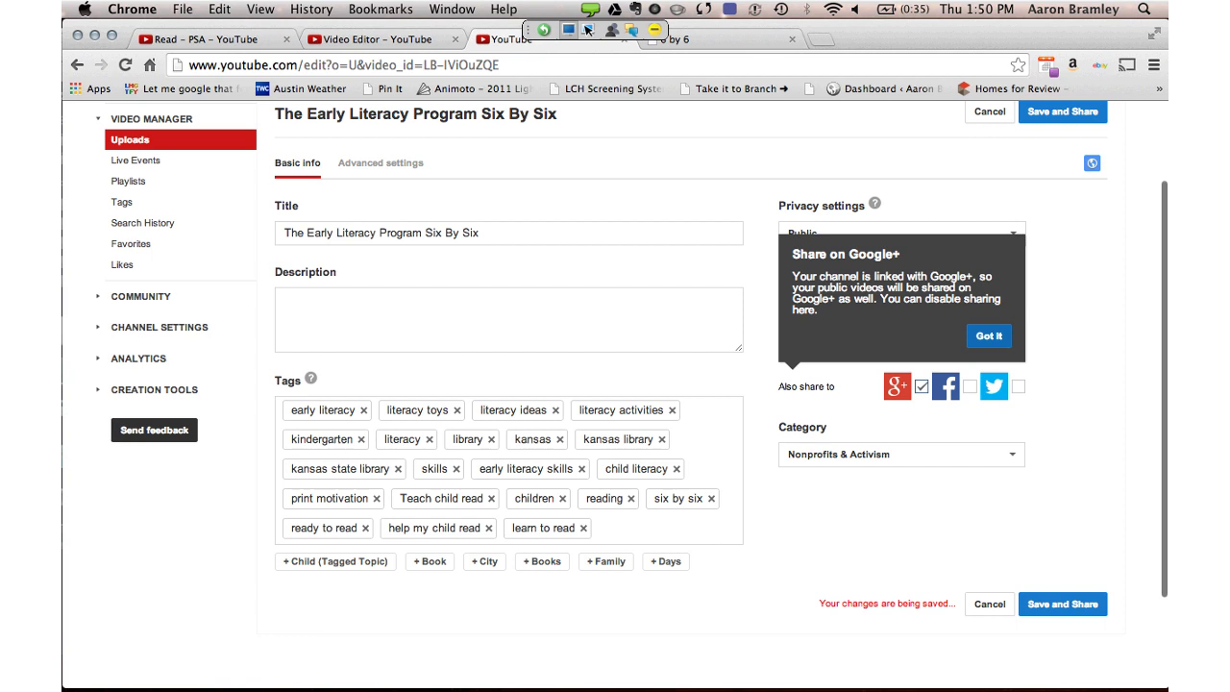
left_click(989, 335)
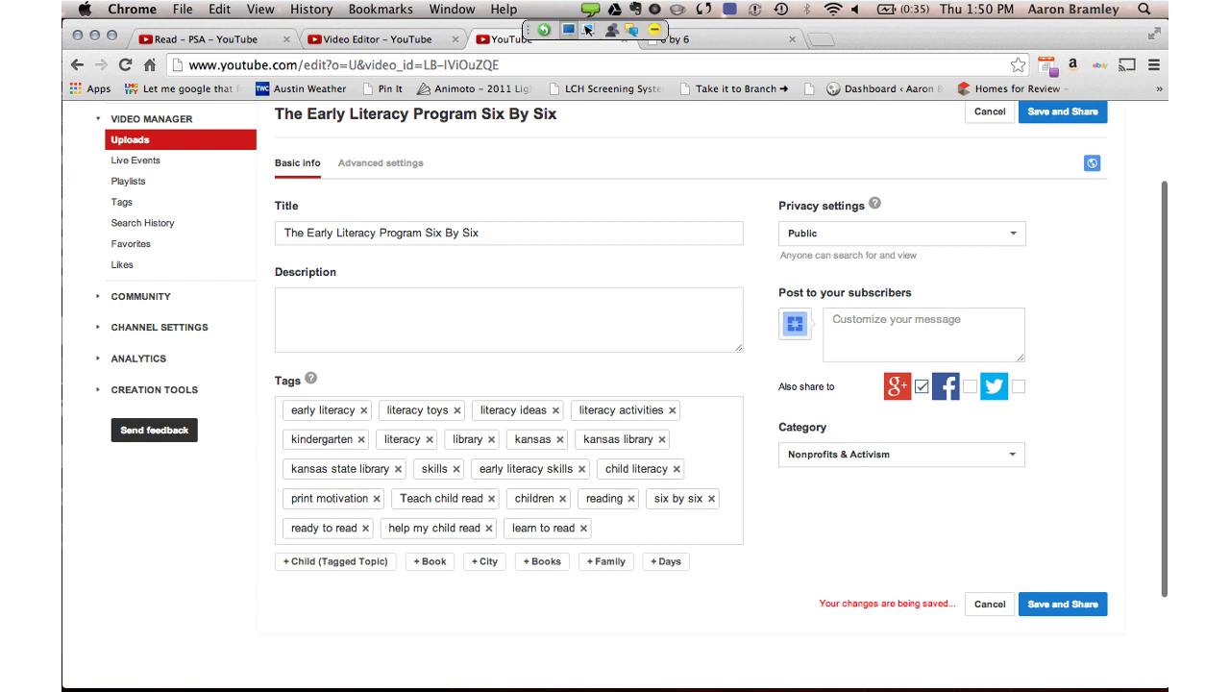
Change the category from Nonprofits & Activism to Education
scroll(615, 394, "down", 1)
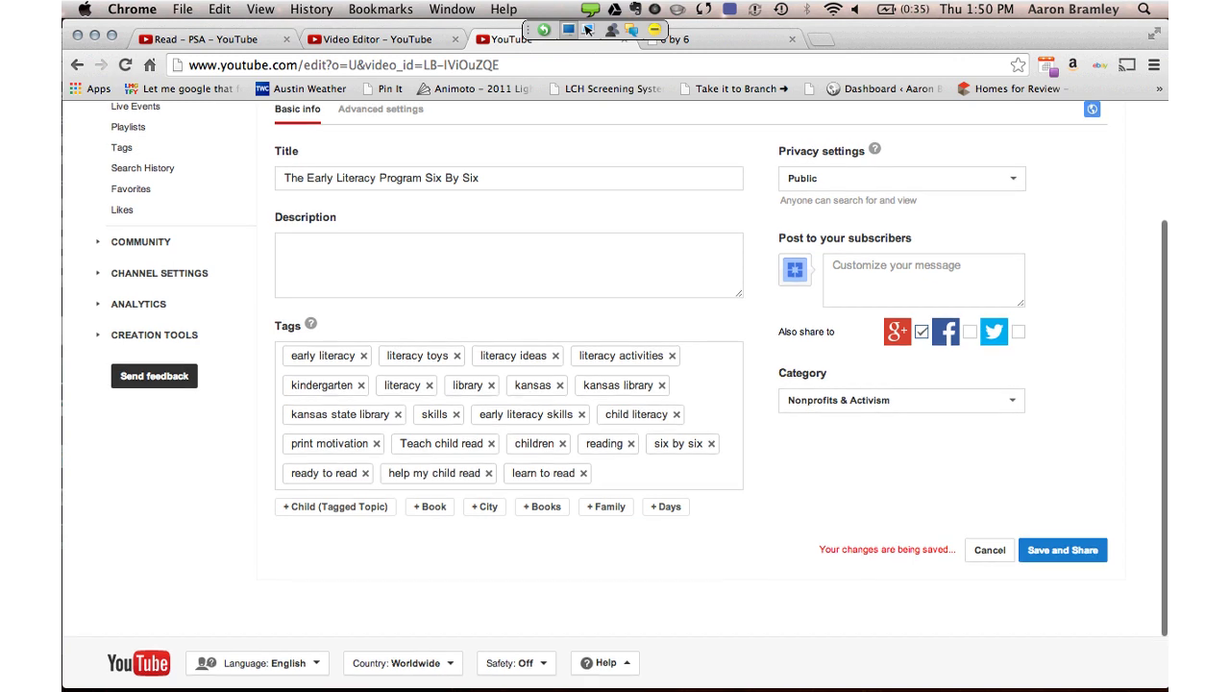
scroll(615, 384, "down", 2)
left_click(902, 330)
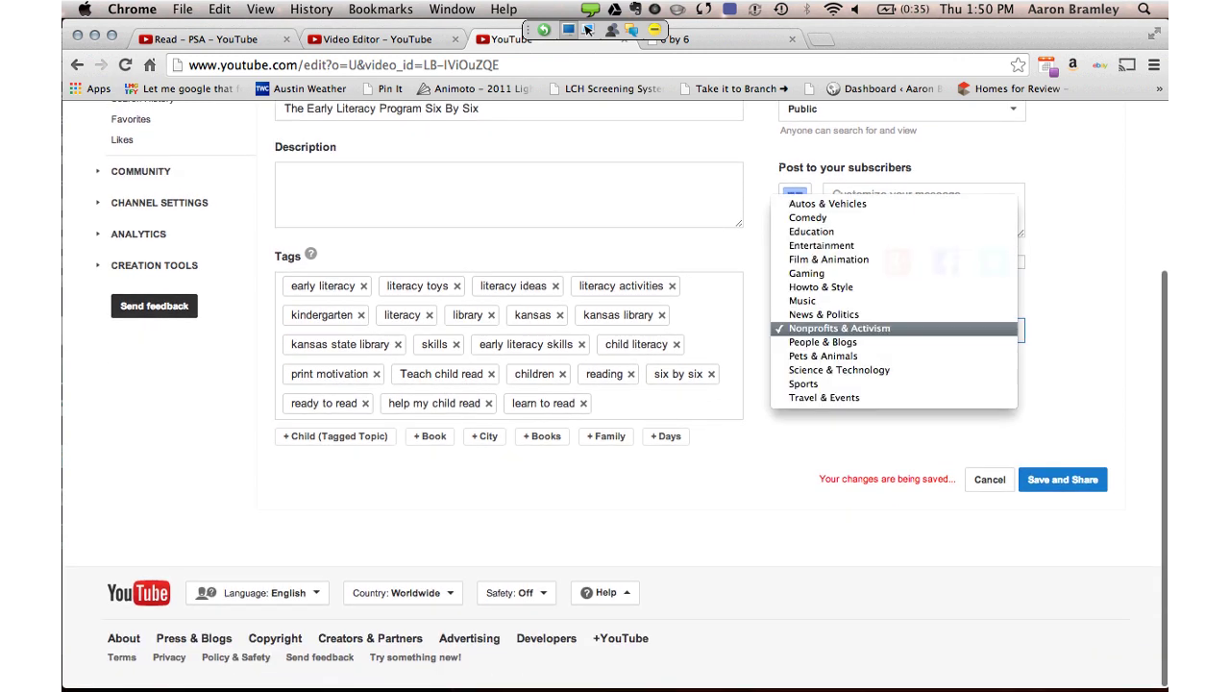
key("f")
key("e")
key("Return")
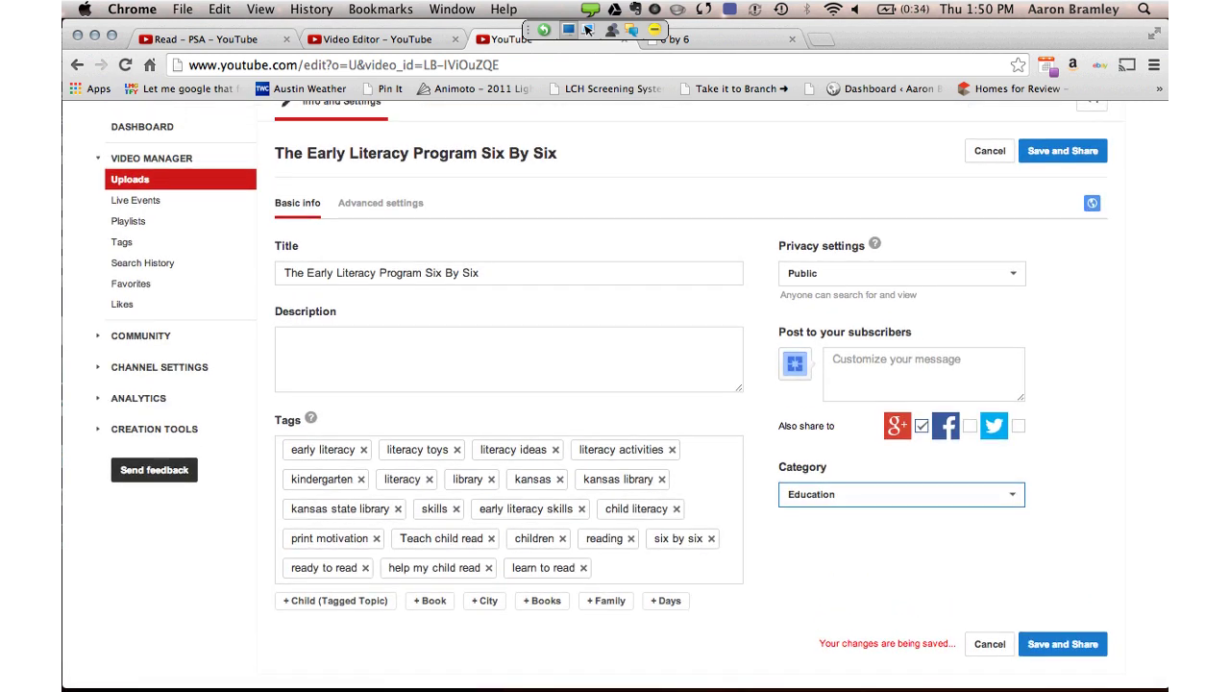
scroll(692, 637, "down", 1)
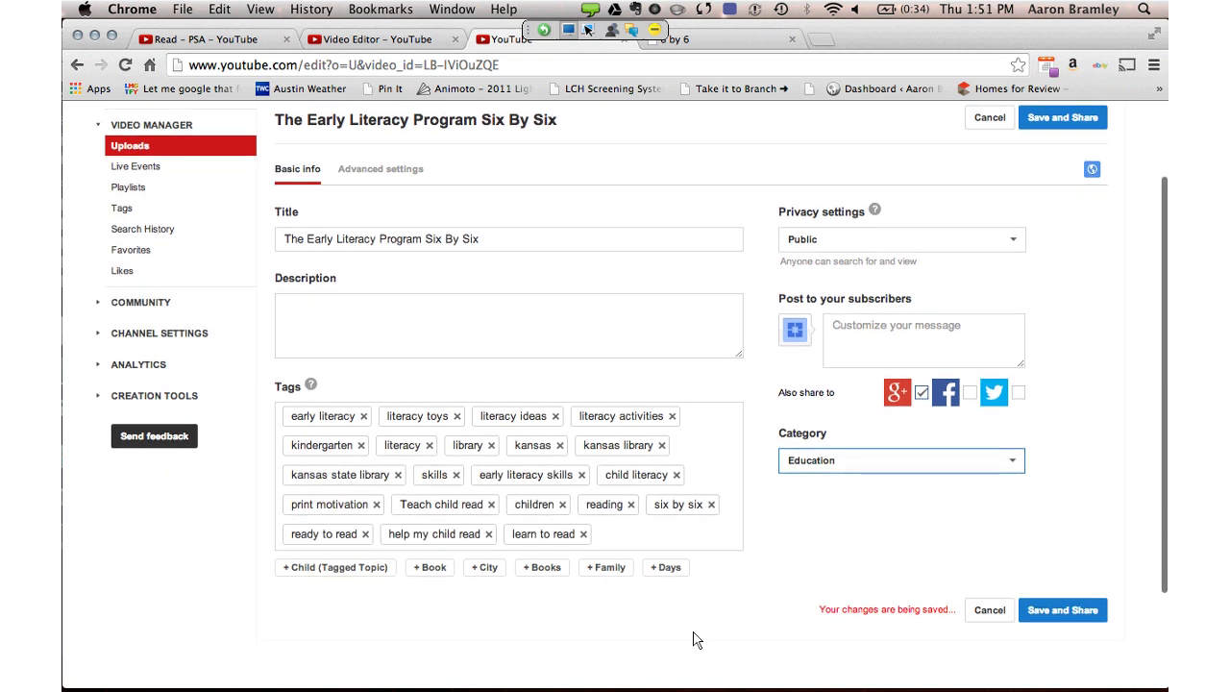
Show the Advanced settings and check the video location map
left_click(381, 168)
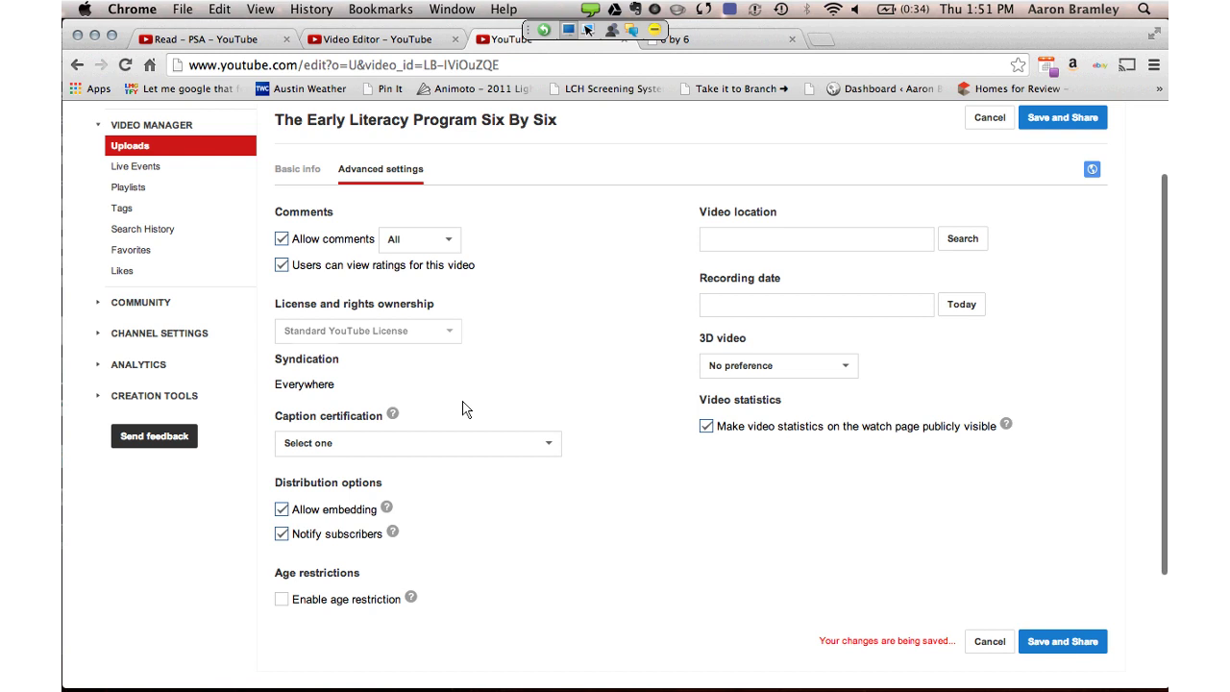
scroll(512, 459, "down", 1)
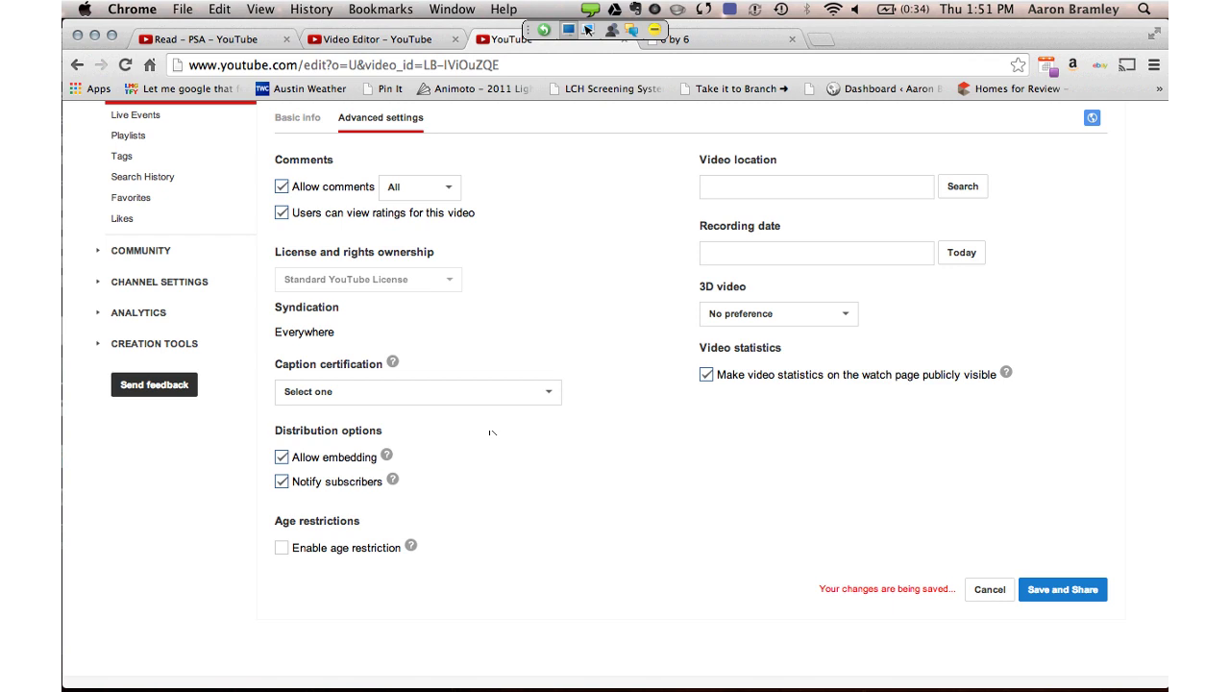
left_click(817, 186)
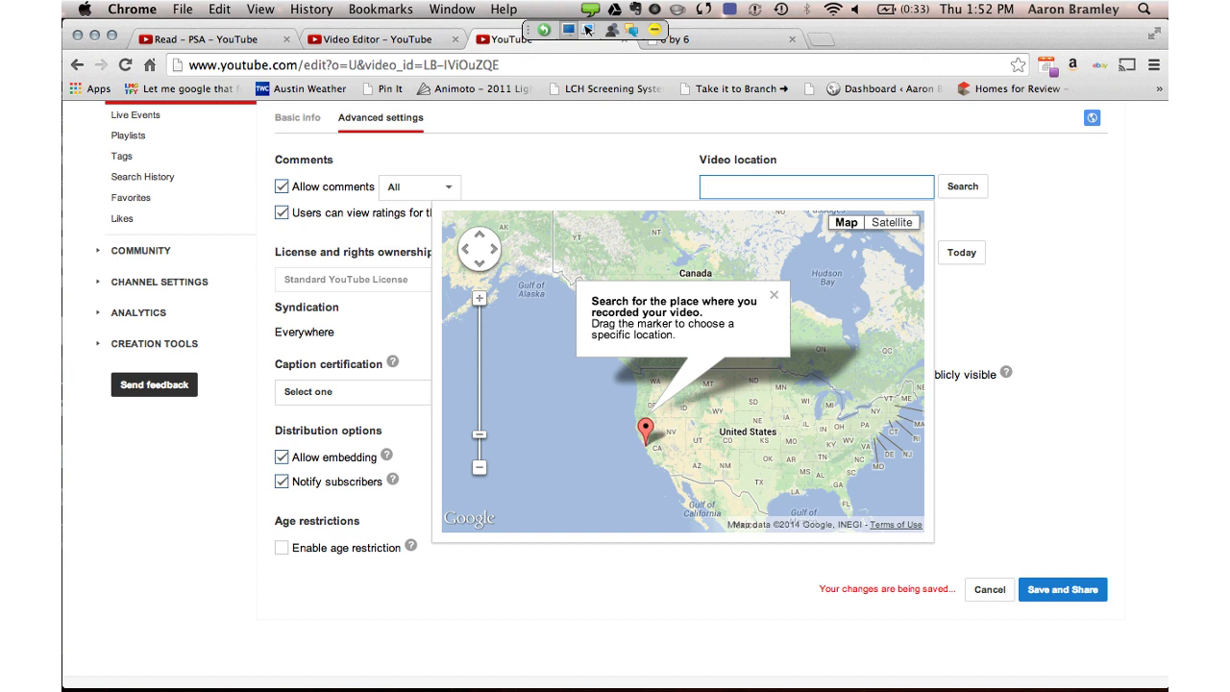
Close the location map, leaving location blank, and open the 3D video dropdown's choices
left_click(587, 29)
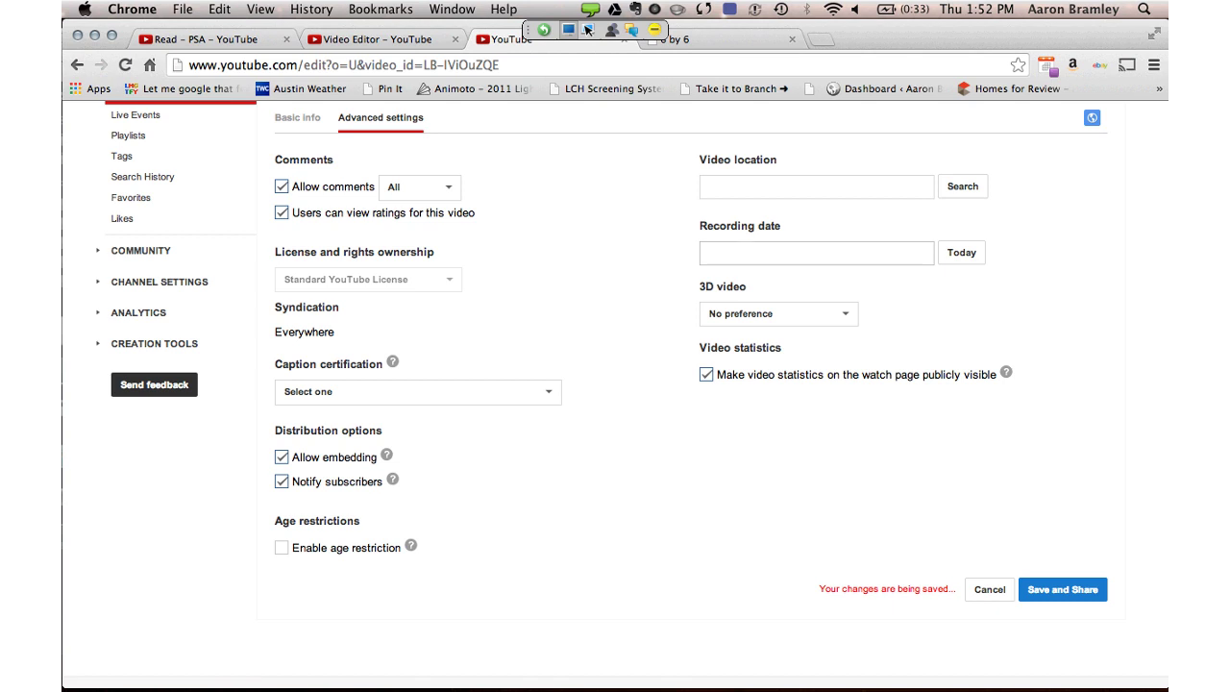
key("Tab")
key("Tab")
key("space")
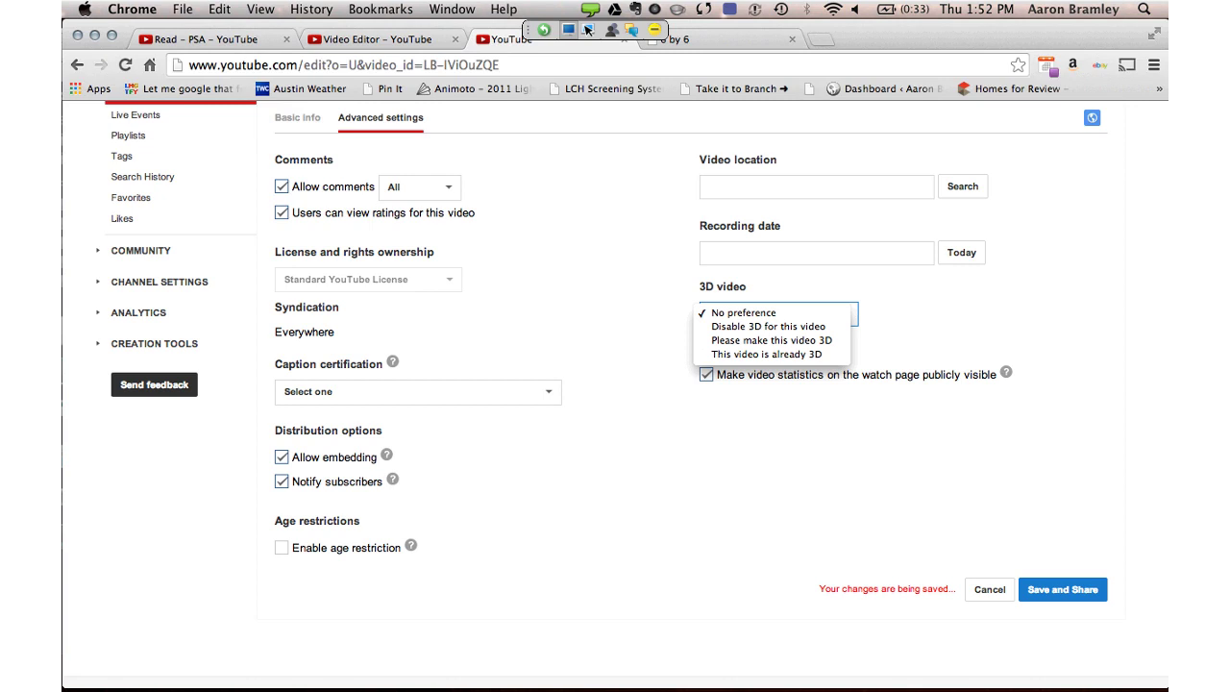
Dismiss the 3D video choices with No preference kept, and return focus to the edit page
key("Escape")
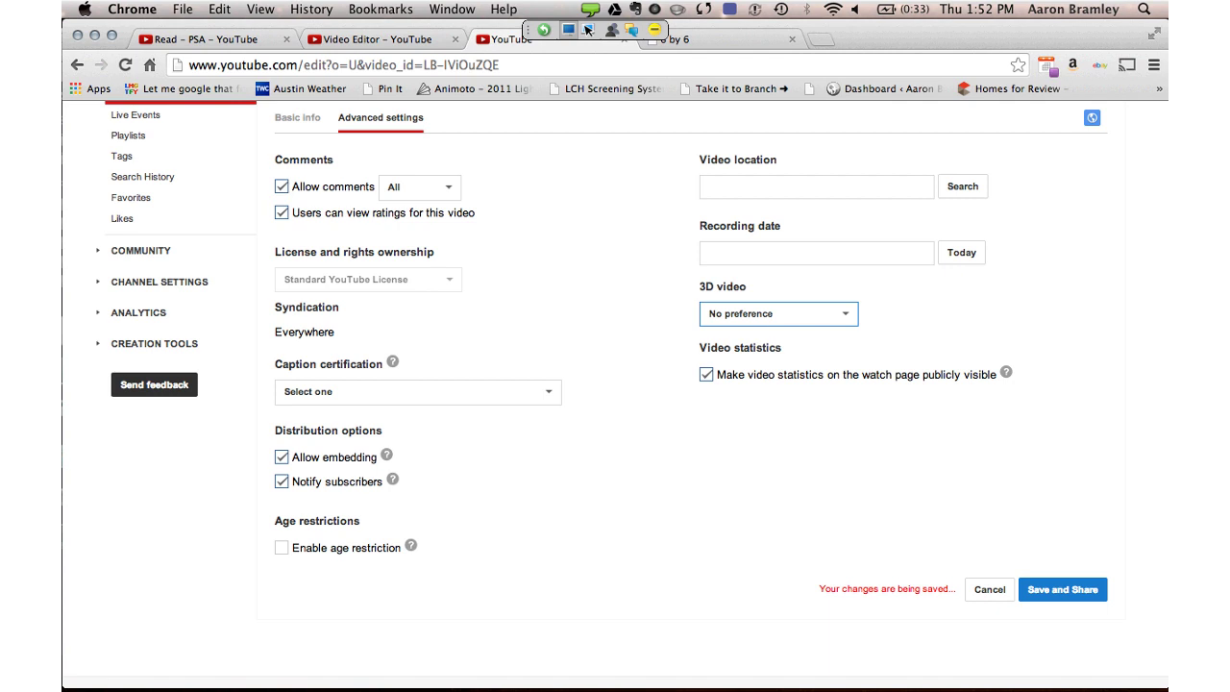
left_click(588, 29)
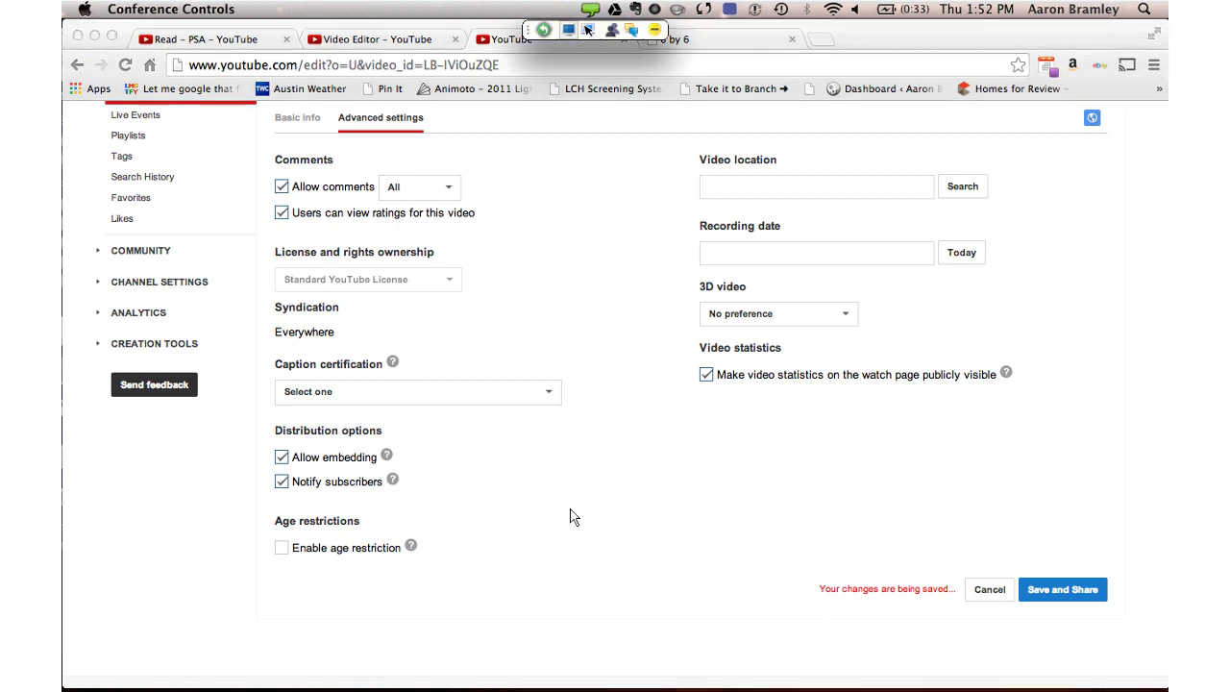
left_click(570, 517)
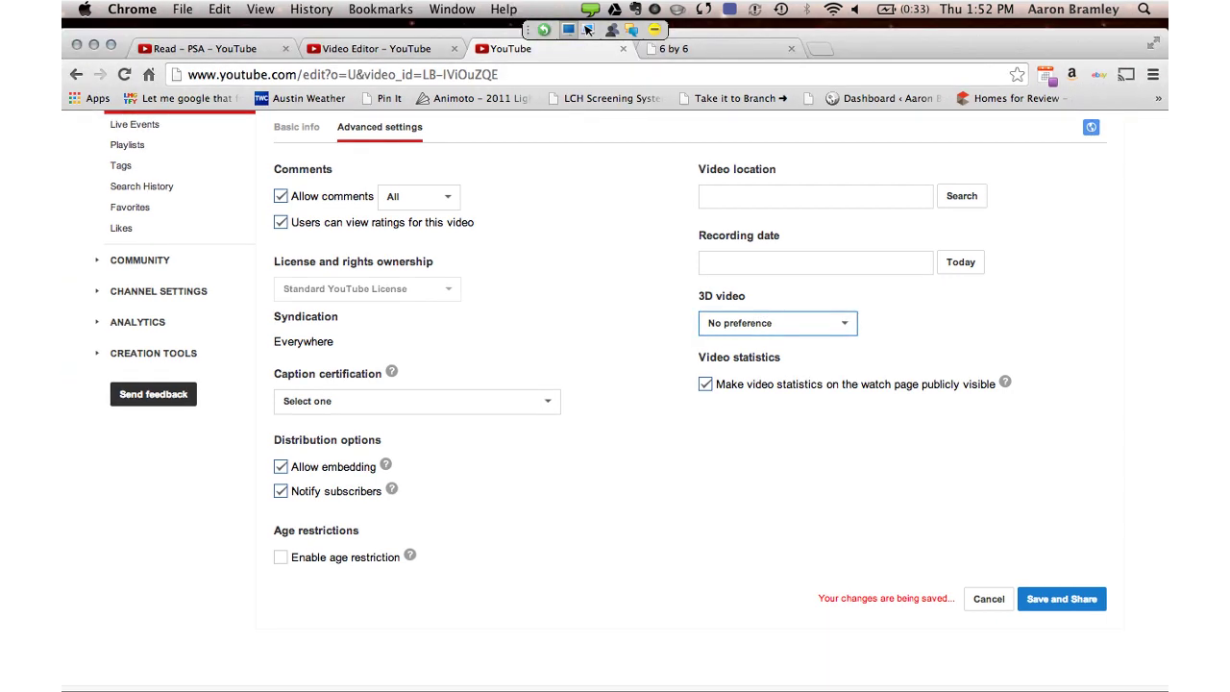